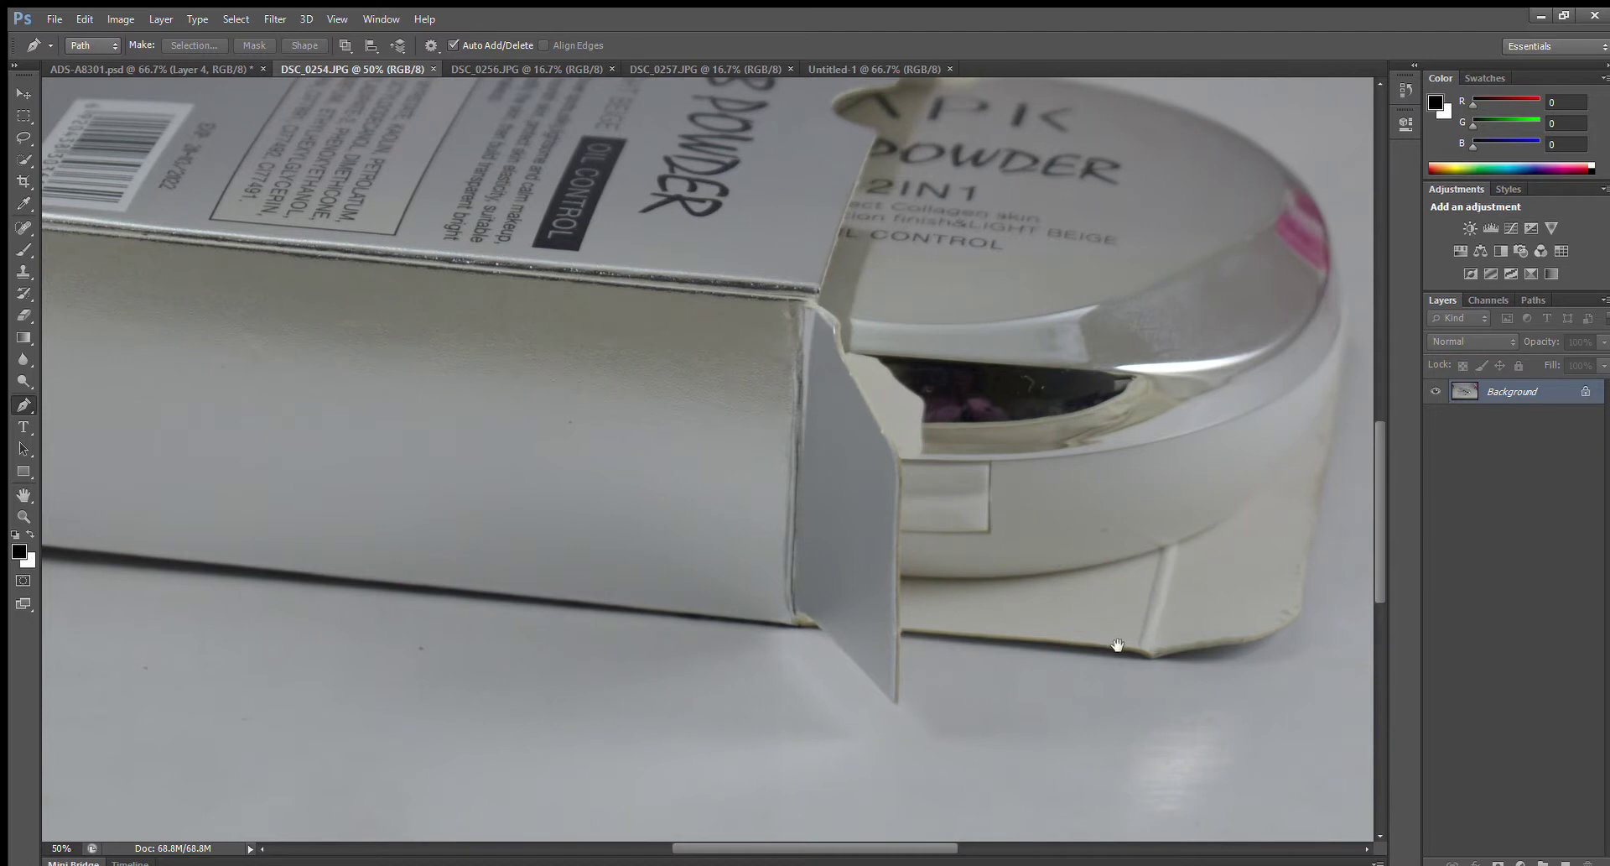
# - Start a Pen tool path at the inner card's outer corner and trace its lower edge and the box's open side flap
pyautogui.click(1298, 614)
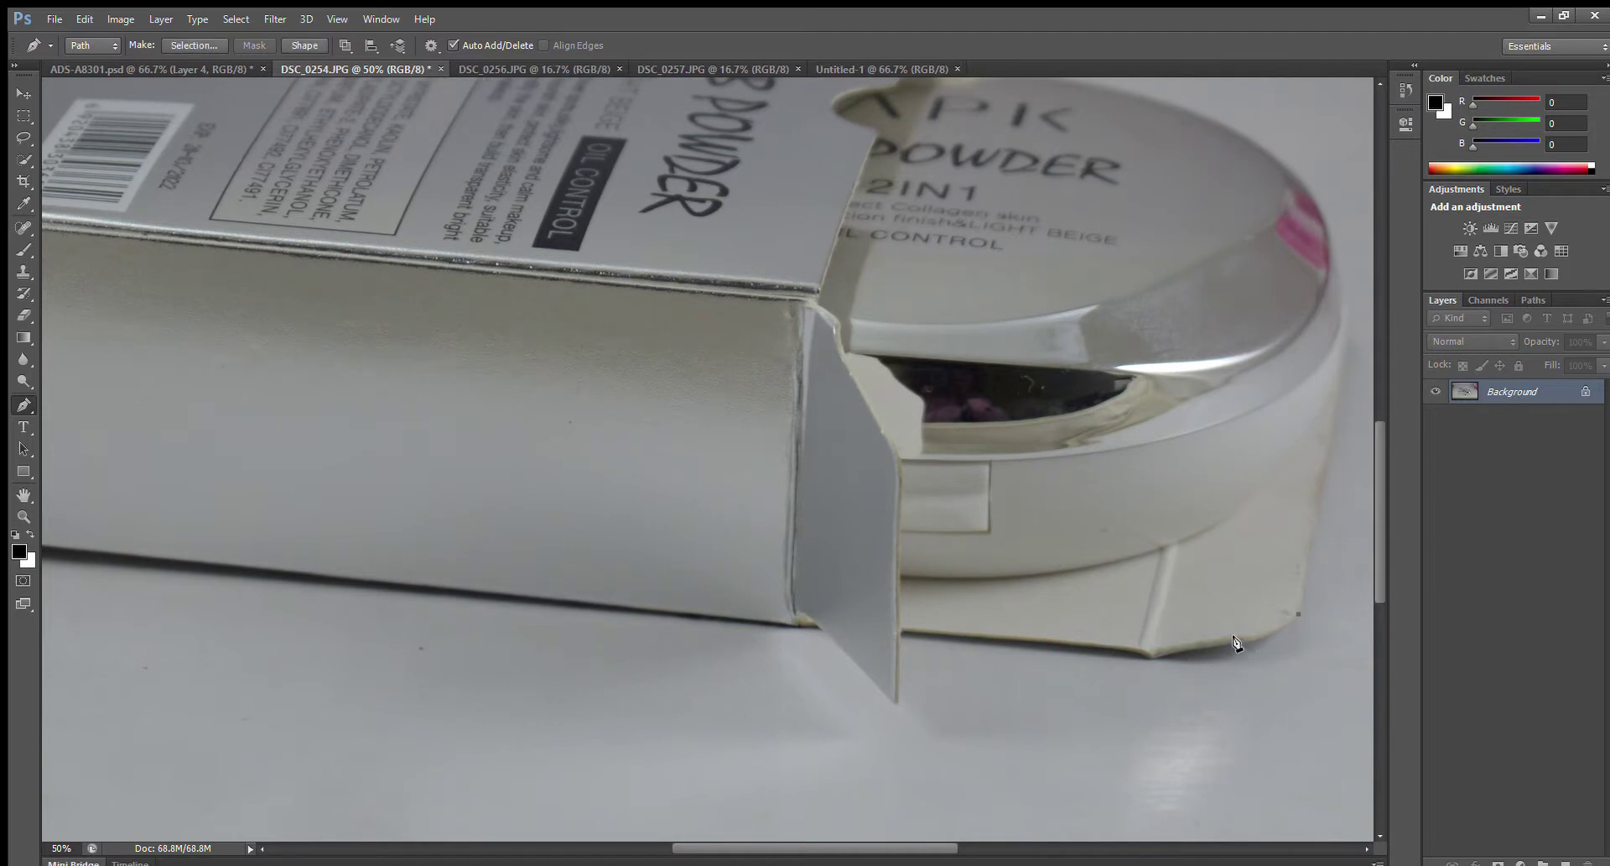
pyautogui.moveTo(1154, 658); pyautogui.dragTo(994, 676)
pyautogui.moveTo(1186, 632); pyautogui.dragTo(1186, 642)
pyautogui.keyDown('alt'); pyautogui.click(1235, 642); pyautogui.keyUp('alt')
pyautogui.click(1153, 656)
pyautogui.click(896, 625)
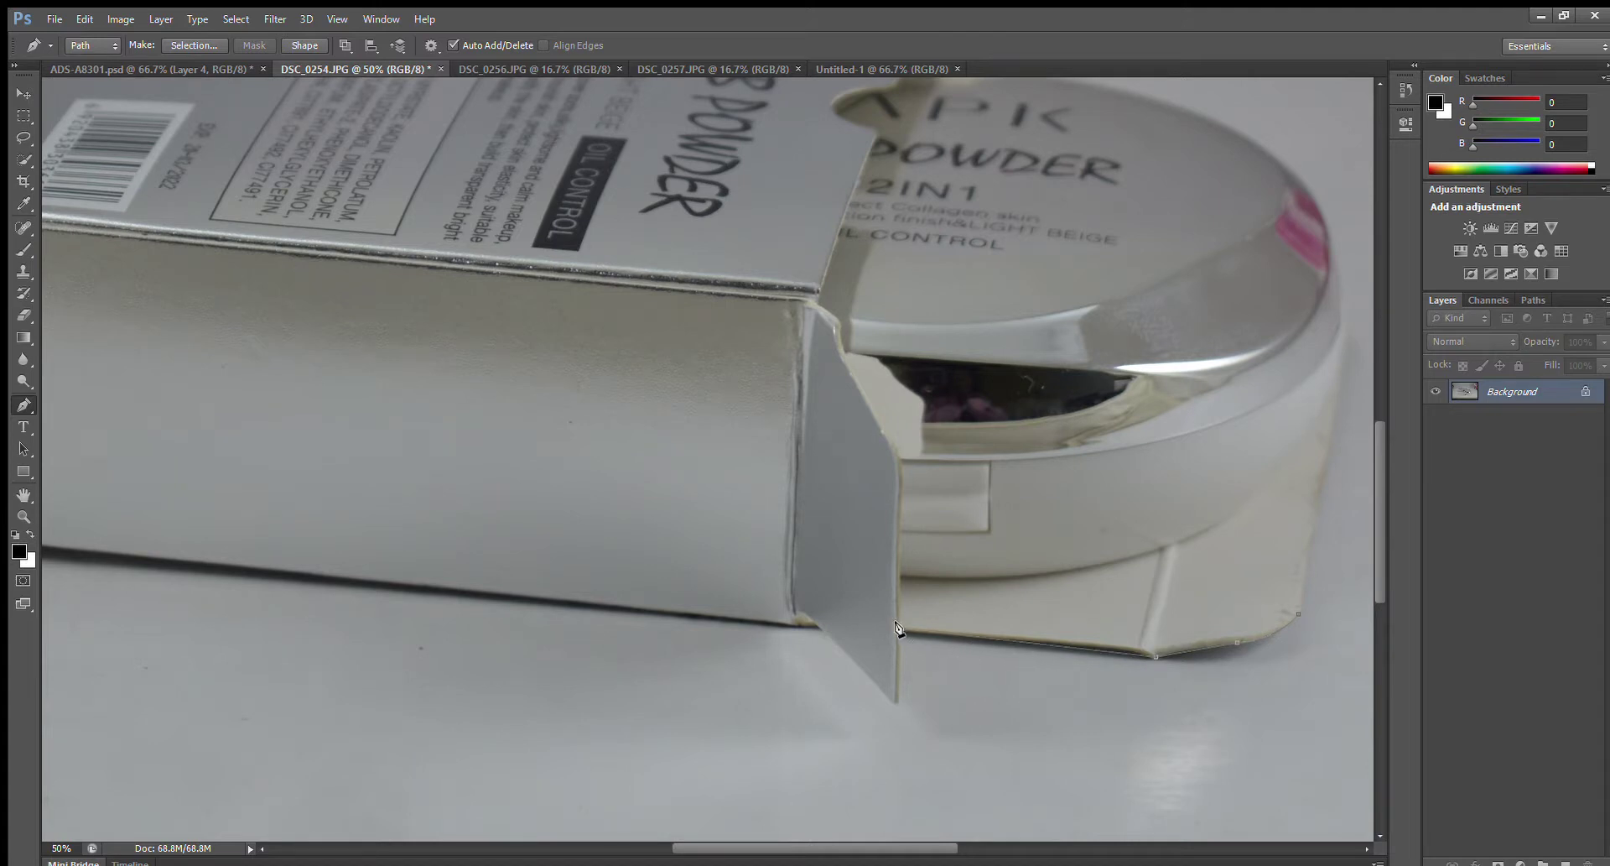
pyautogui.click(894, 700)
pyautogui.click(814, 627)
# - Extend the path along the bottom edge of the box front and up its closed end to the upper front corner
pyautogui.moveTo(659, 573); pyautogui.dragTo(783, 654)
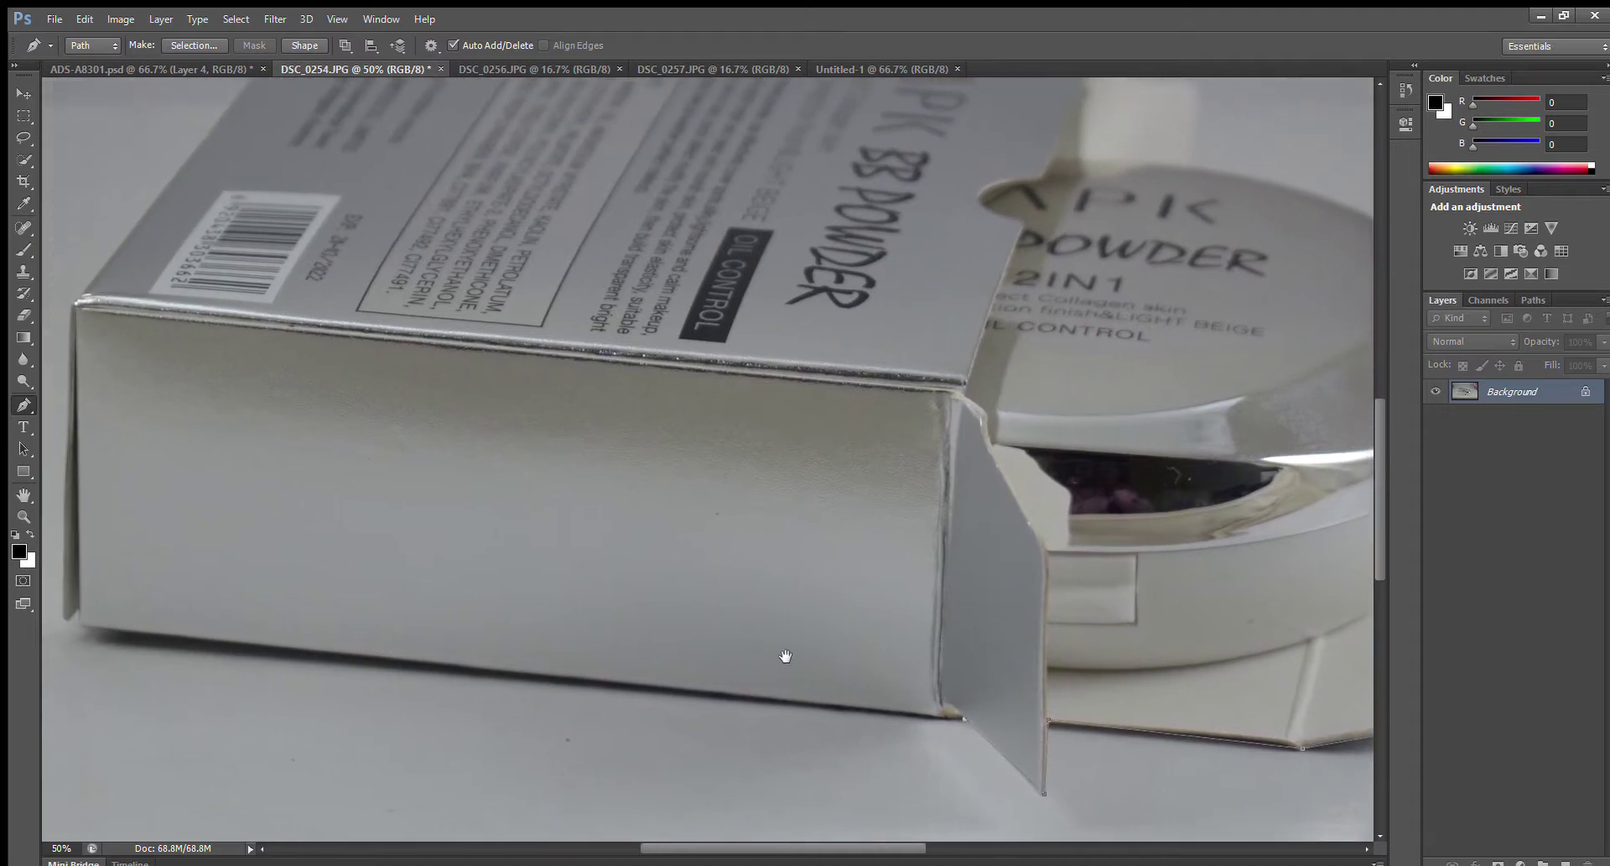
pyautogui.click(78, 624)
pyautogui.moveTo(158, 585); pyautogui.dragTo(198, 672)
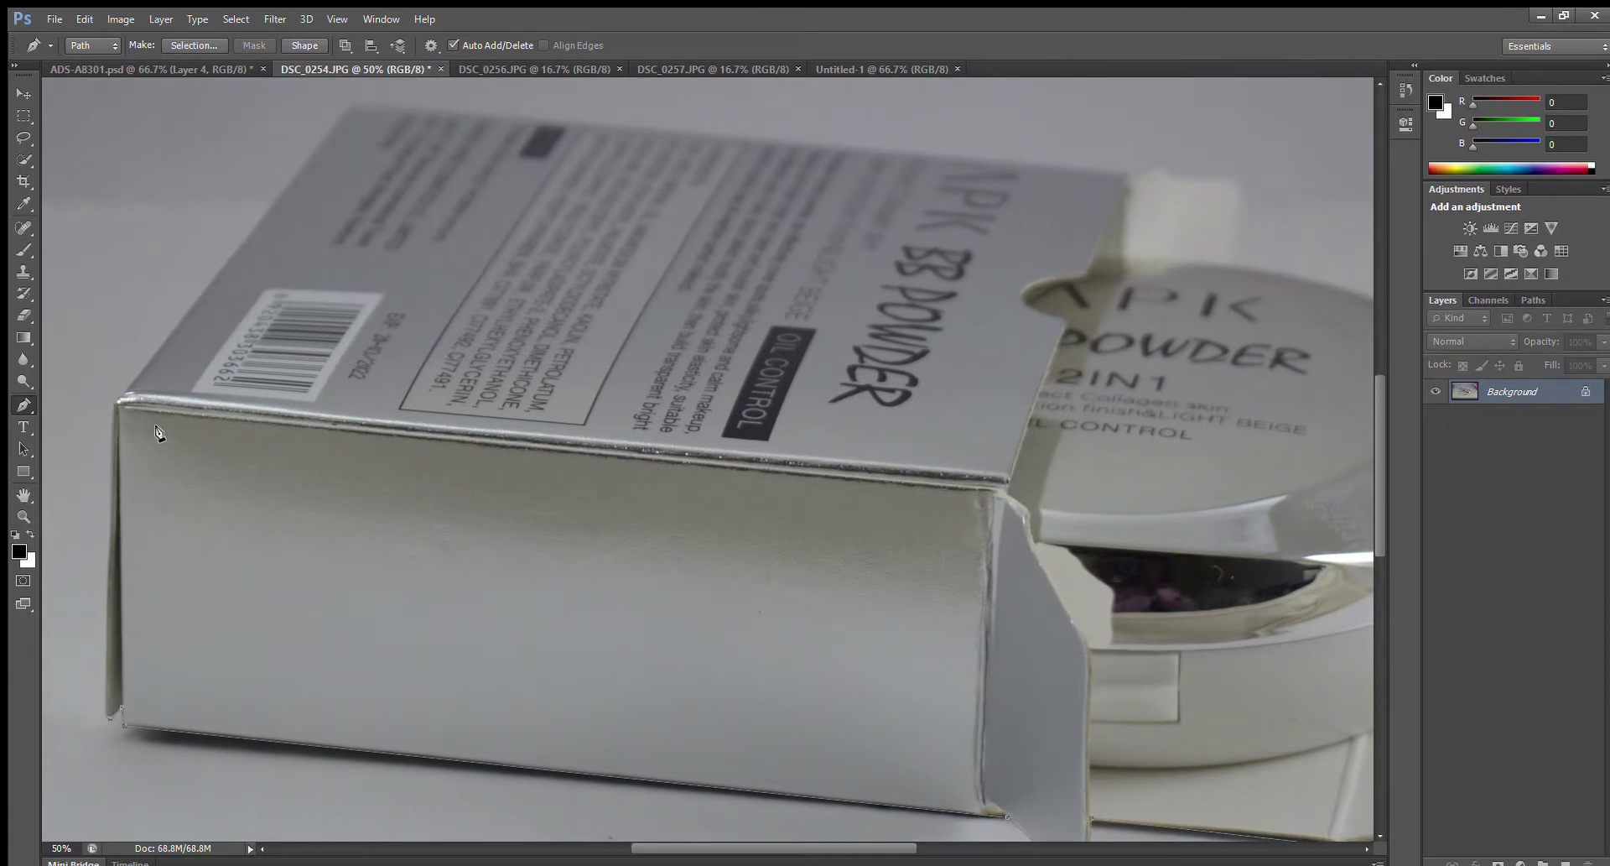
pyautogui.moveTo(114, 404); pyautogui.dragTo(122, 402)
pyautogui.scroll(3, 254, 359)
pyautogui.hscroll(1, 254, 359)
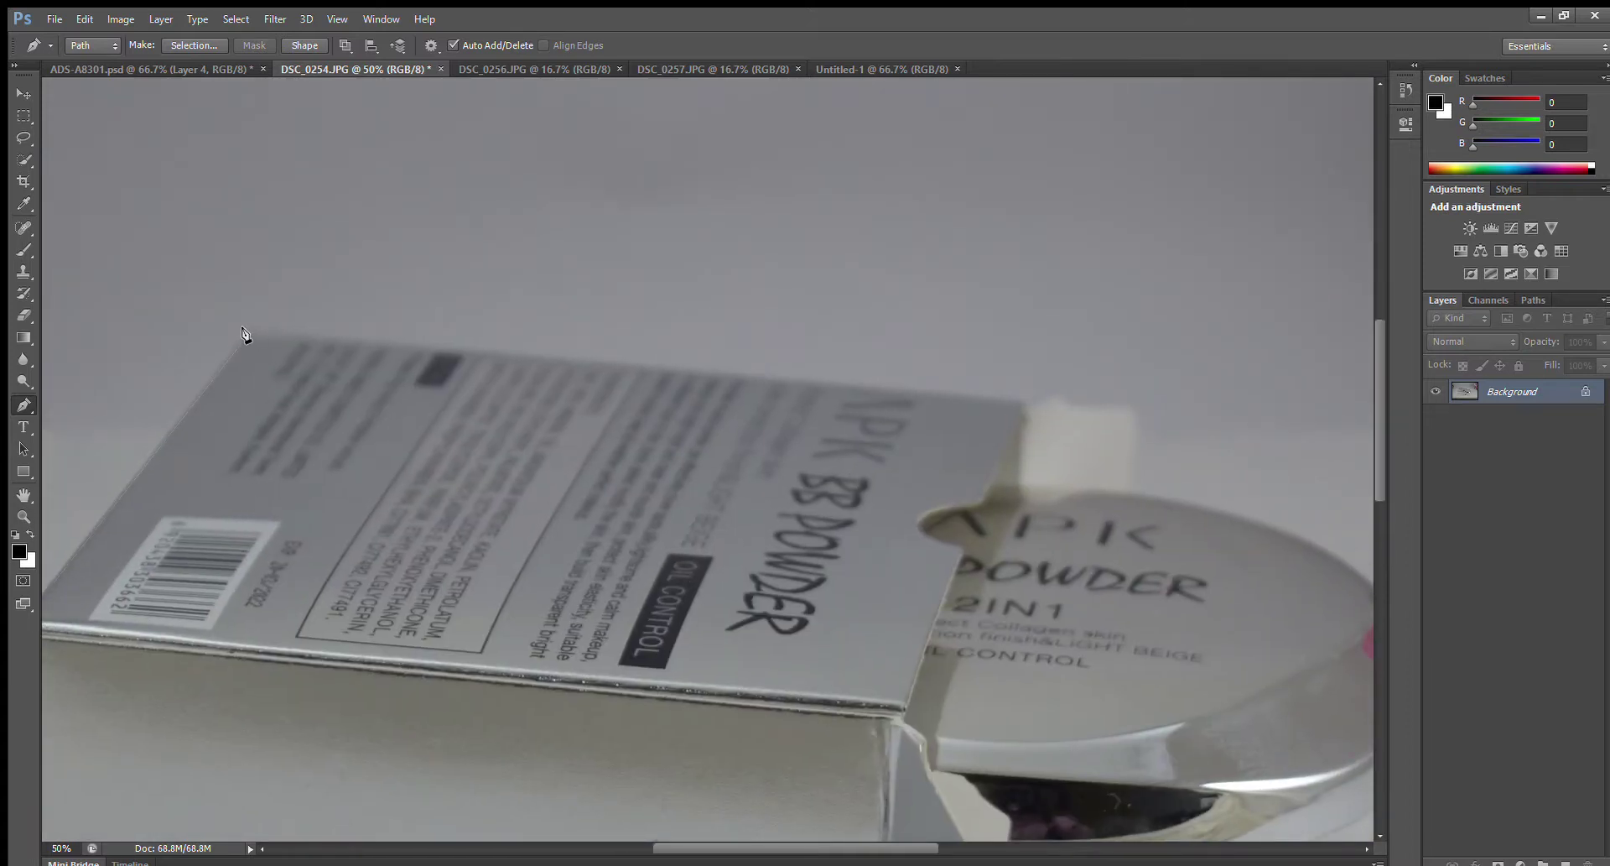
# - Trace the box's slanted side and back edge, and outline the small white flap behind the compact
pyautogui.click(245, 334)
pyautogui.click(1022, 400)
pyautogui.click(1058, 393)
pyautogui.click(1065, 405)
pyautogui.click(1131, 407)
pyautogui.moveTo(1133, 487); pyautogui.dragTo(1124, 494)
# - Trace the curved rim of the round compact and the inner card's side, closing the path at its starting anchor
pyautogui.moveTo(1126, 559); pyautogui.dragTo(800, 411)
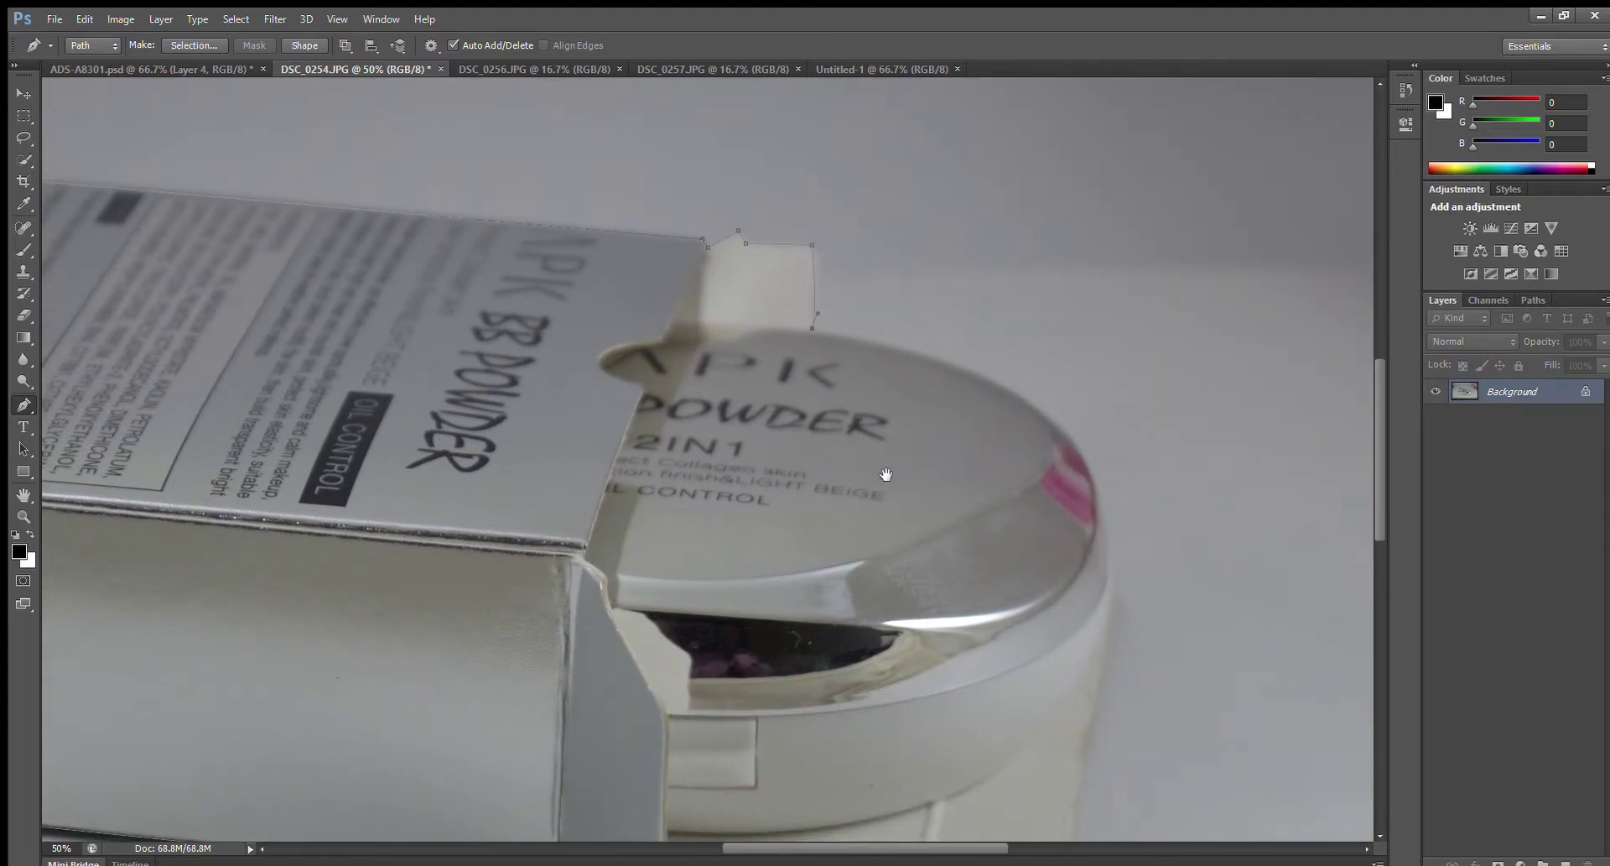
pyautogui.moveTo(884, 471); pyautogui.dragTo(864, 459)
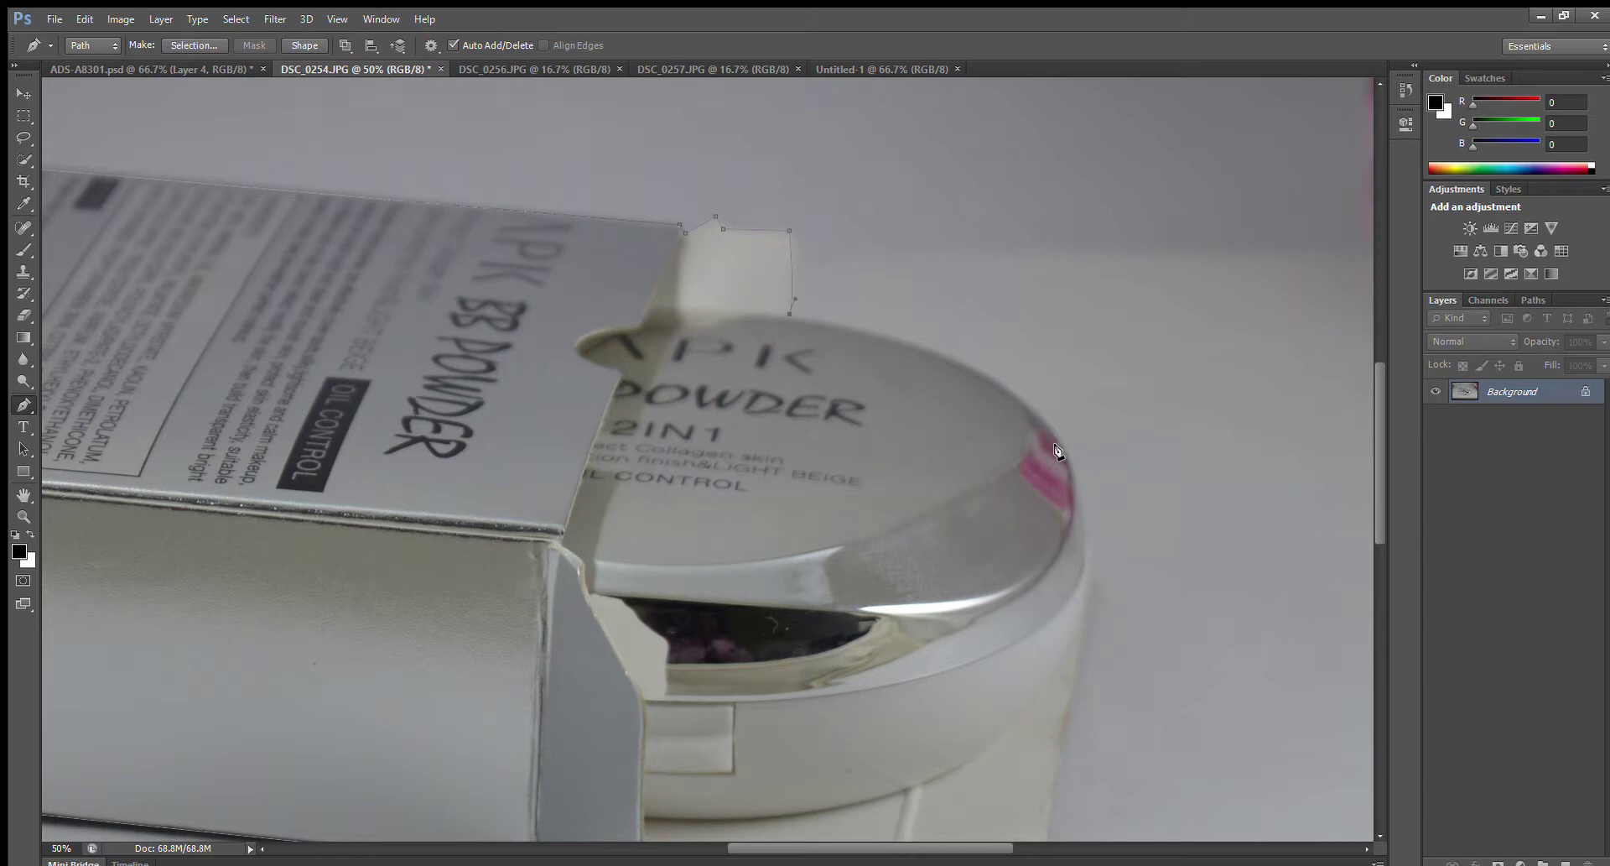
pyautogui.moveTo(1061, 452); pyautogui.dragTo(1099, 560)
pyautogui.moveTo(1062, 460); pyautogui.dragTo(975, 273)
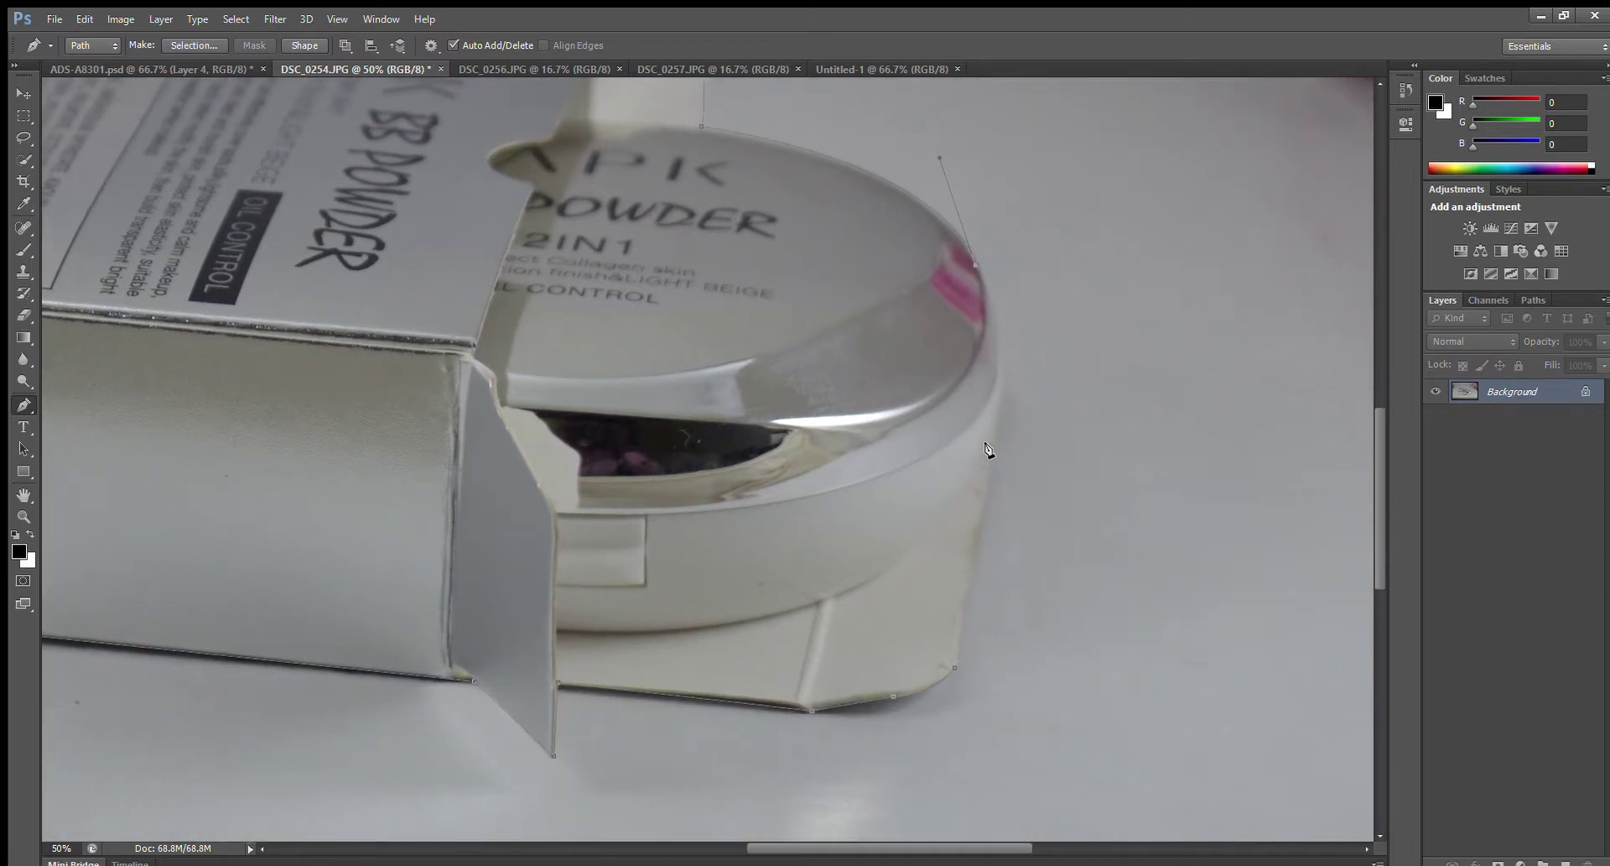
pyautogui.moveTo(991, 432); pyautogui.dragTo(965, 530)
pyautogui.keyDown('alt'); pyautogui.click(995, 433); pyautogui.keyUp('alt')
pyautogui.moveTo(944, 679); pyautogui.dragTo(950, 669)
pyautogui.click(951, 668)
# - Turn the path into a selection, cut out the box and compact, and paste them into the Untitled-1 document
pyautogui.hotkey('ctrl', 'Return')
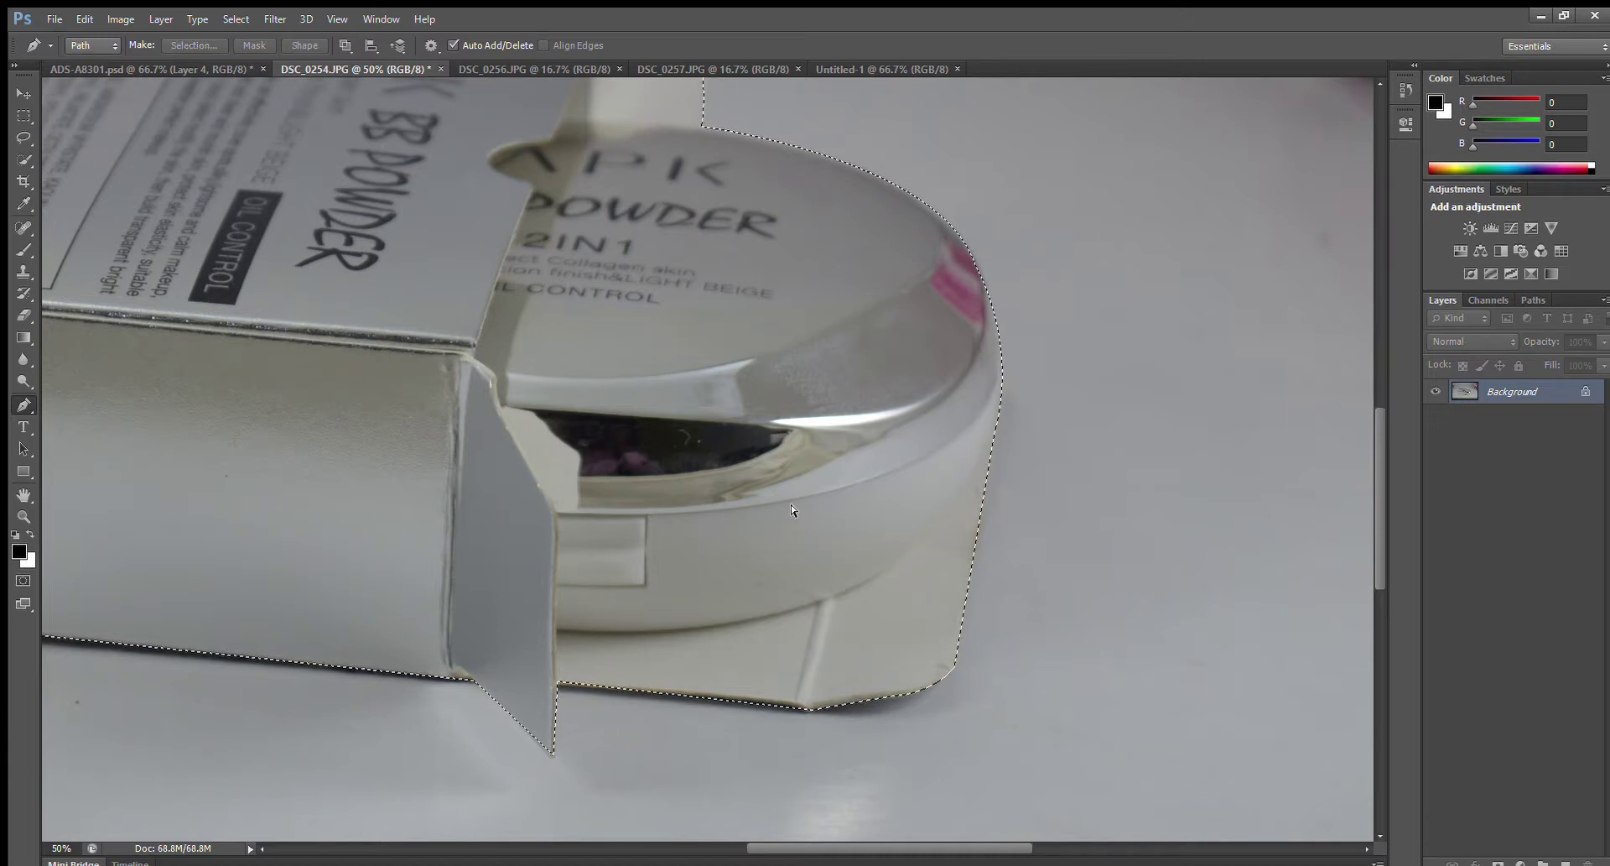
pyautogui.hotkey('ctrl', 'BackSpace')
pyautogui.hotkey('ctrl', 'd')
pyautogui.click(845, 67)
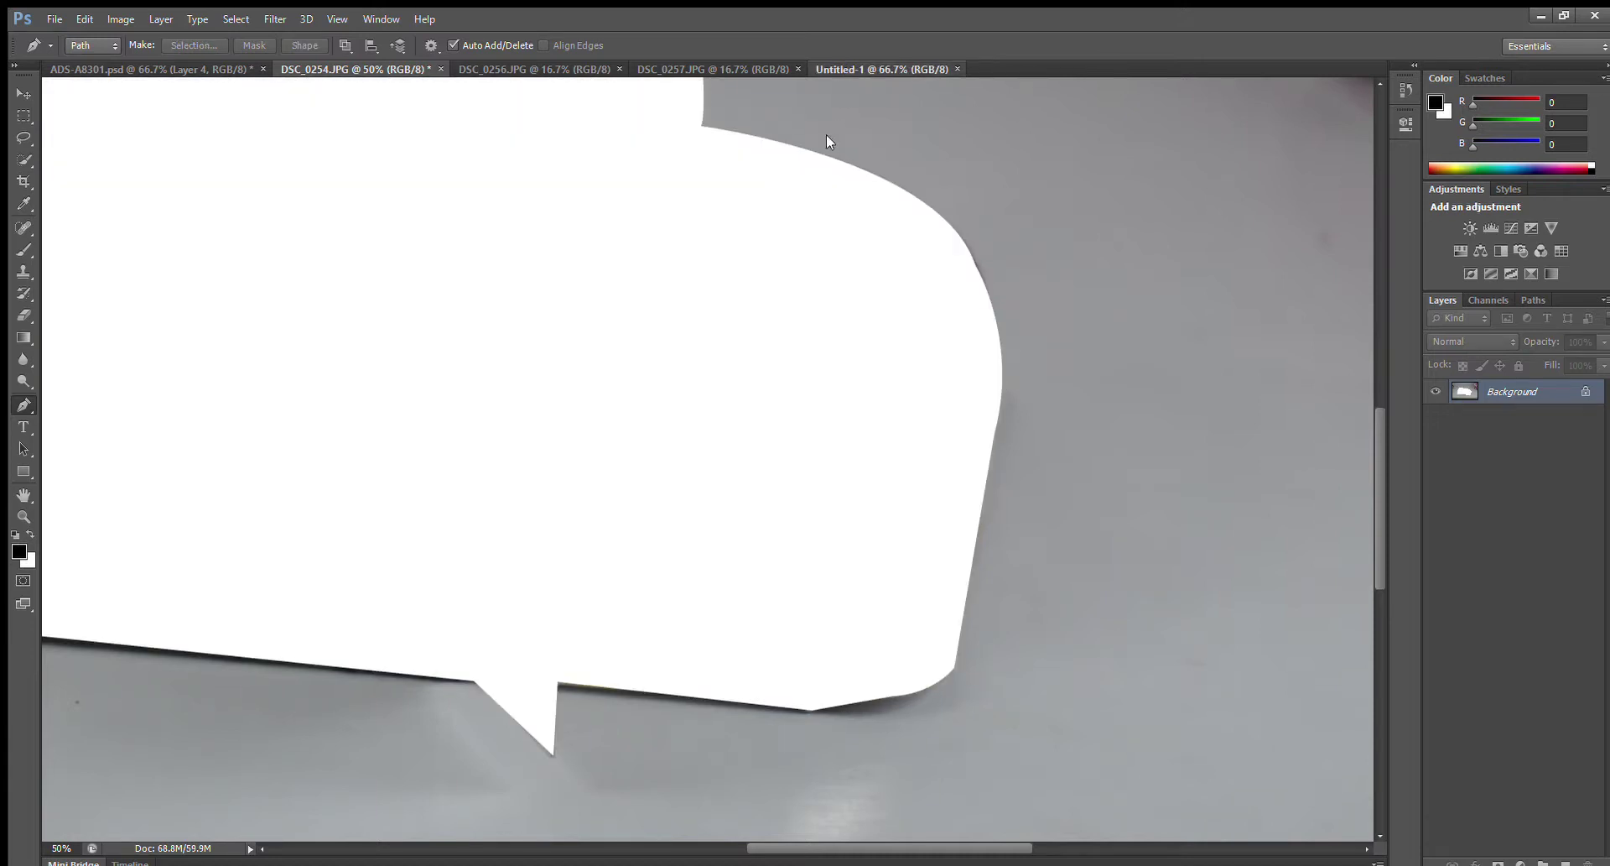
pyautogui.hotkey('ctrl', 'v')
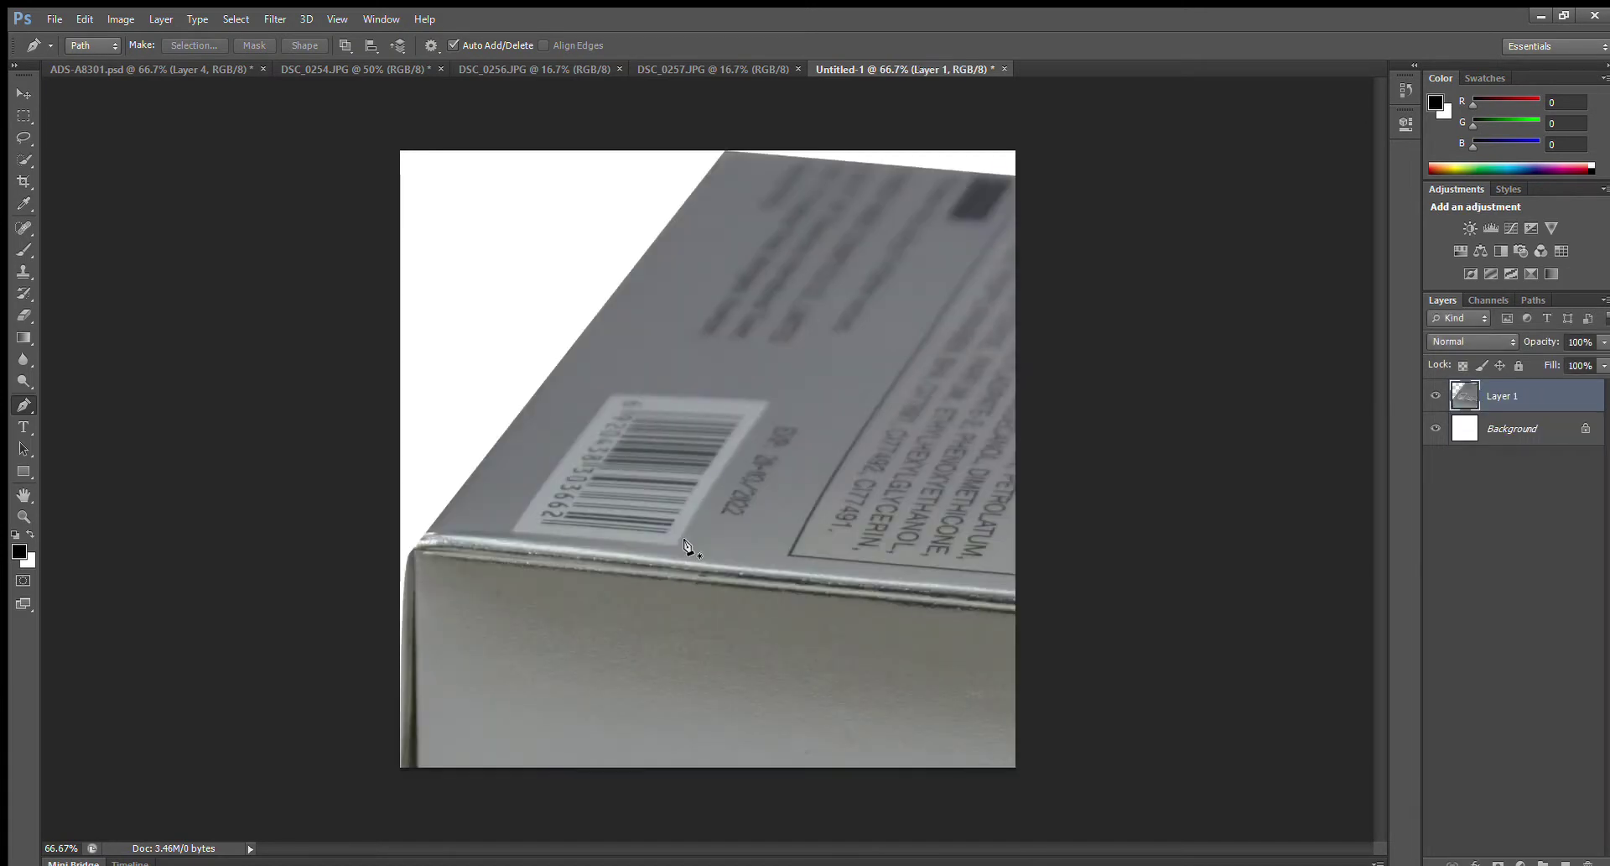
# - Scale the pasted product proportionally to about 31.3% so that it fits within the canvas width
pyautogui.hotkey('ctrl', 't')
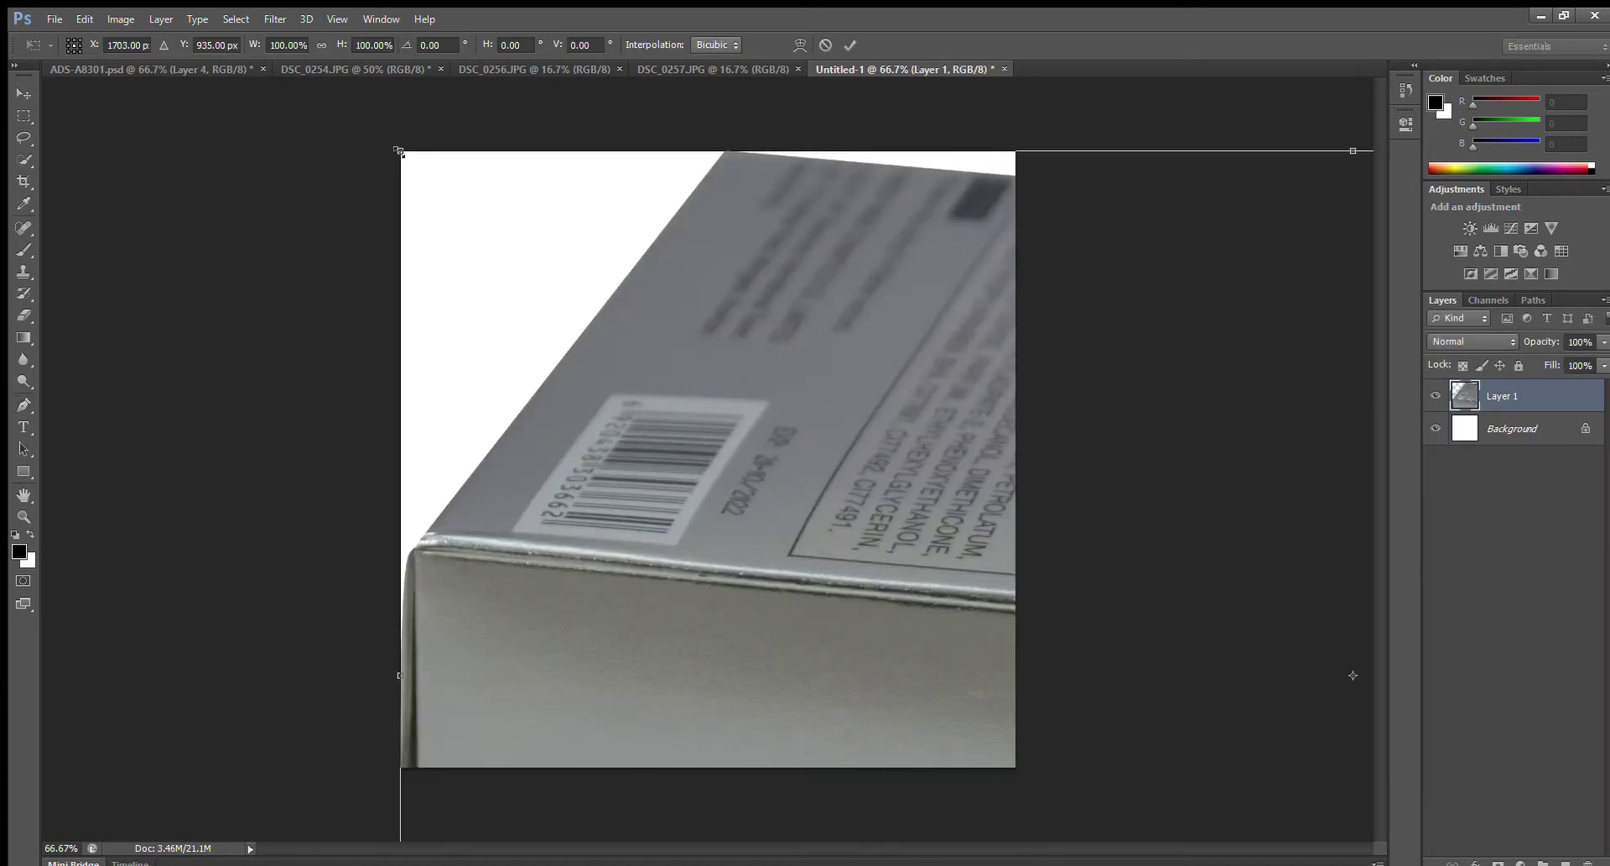
pyautogui.moveTo(427, 183); pyautogui.dragTo(946, 636)
pyautogui.moveTo(1090, 658); pyautogui.dragTo(425, 347)
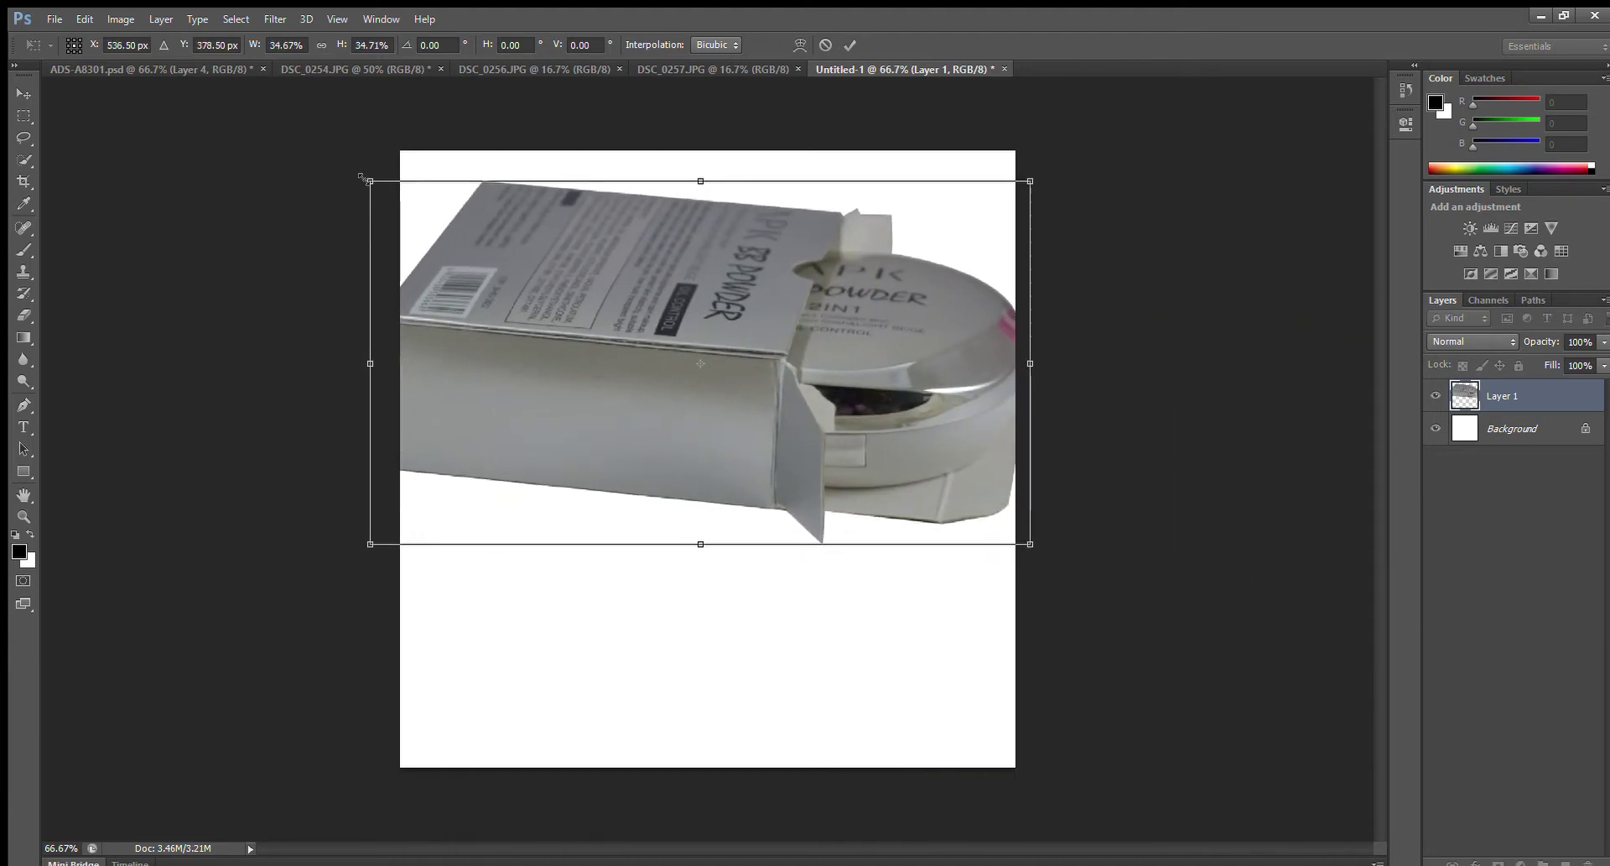
pyautogui.moveTo(362, 177); pyautogui.dragTo(381, 192)
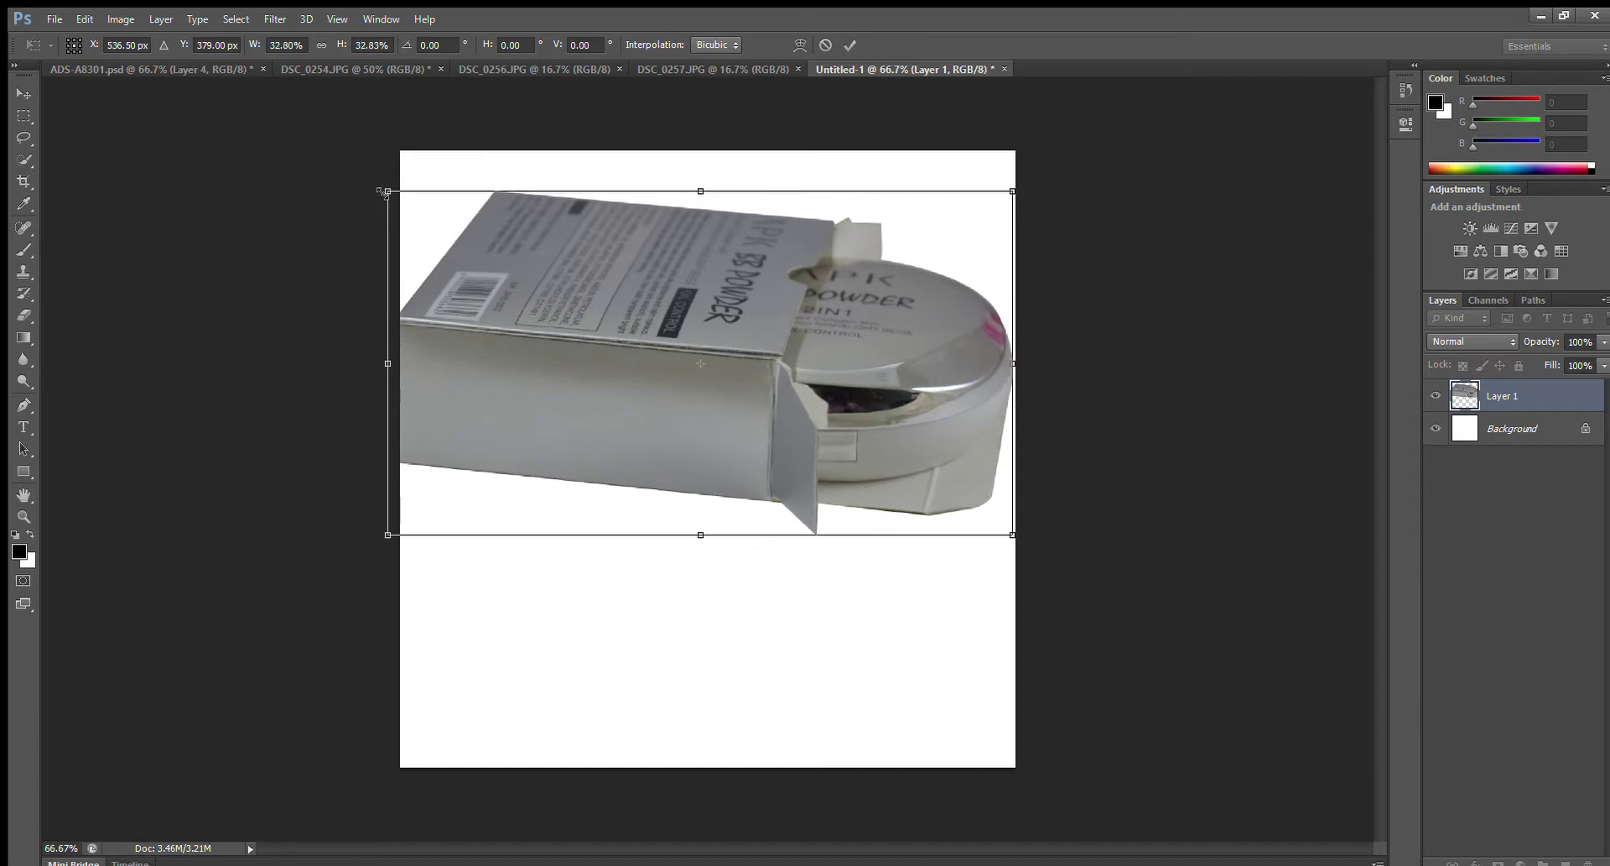
pyautogui.moveTo(381, 192); pyautogui.dragTo(394, 206)
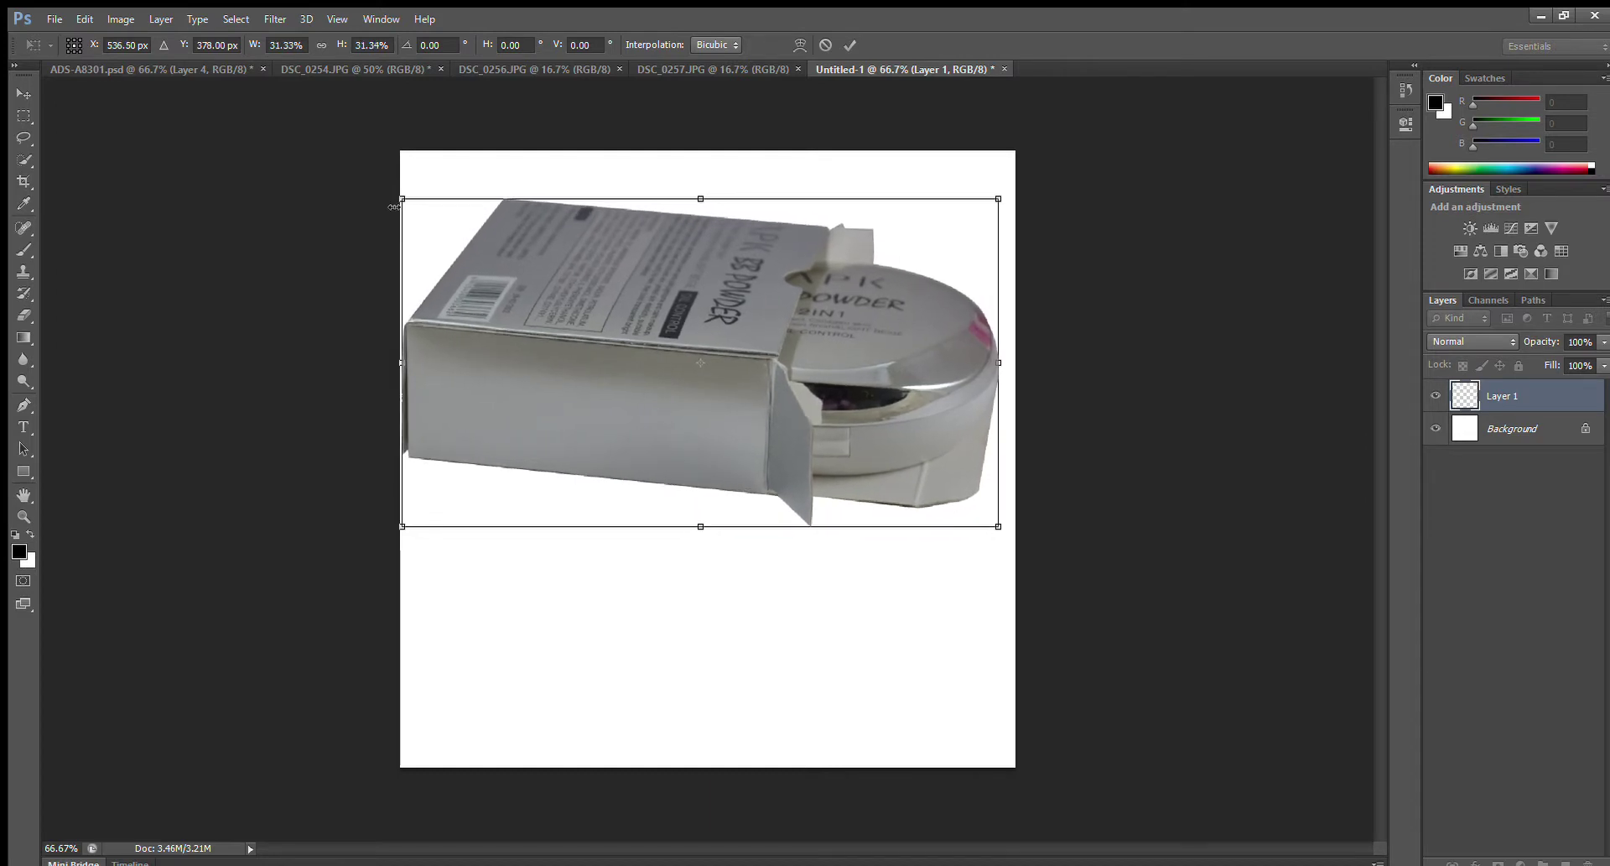
# - Move the product to the upper part of the canvas, around X 545.5 px and Y 317 px, and apply the transform
pyautogui.moveTo(636, 410); pyautogui.dragTo(646, 378)
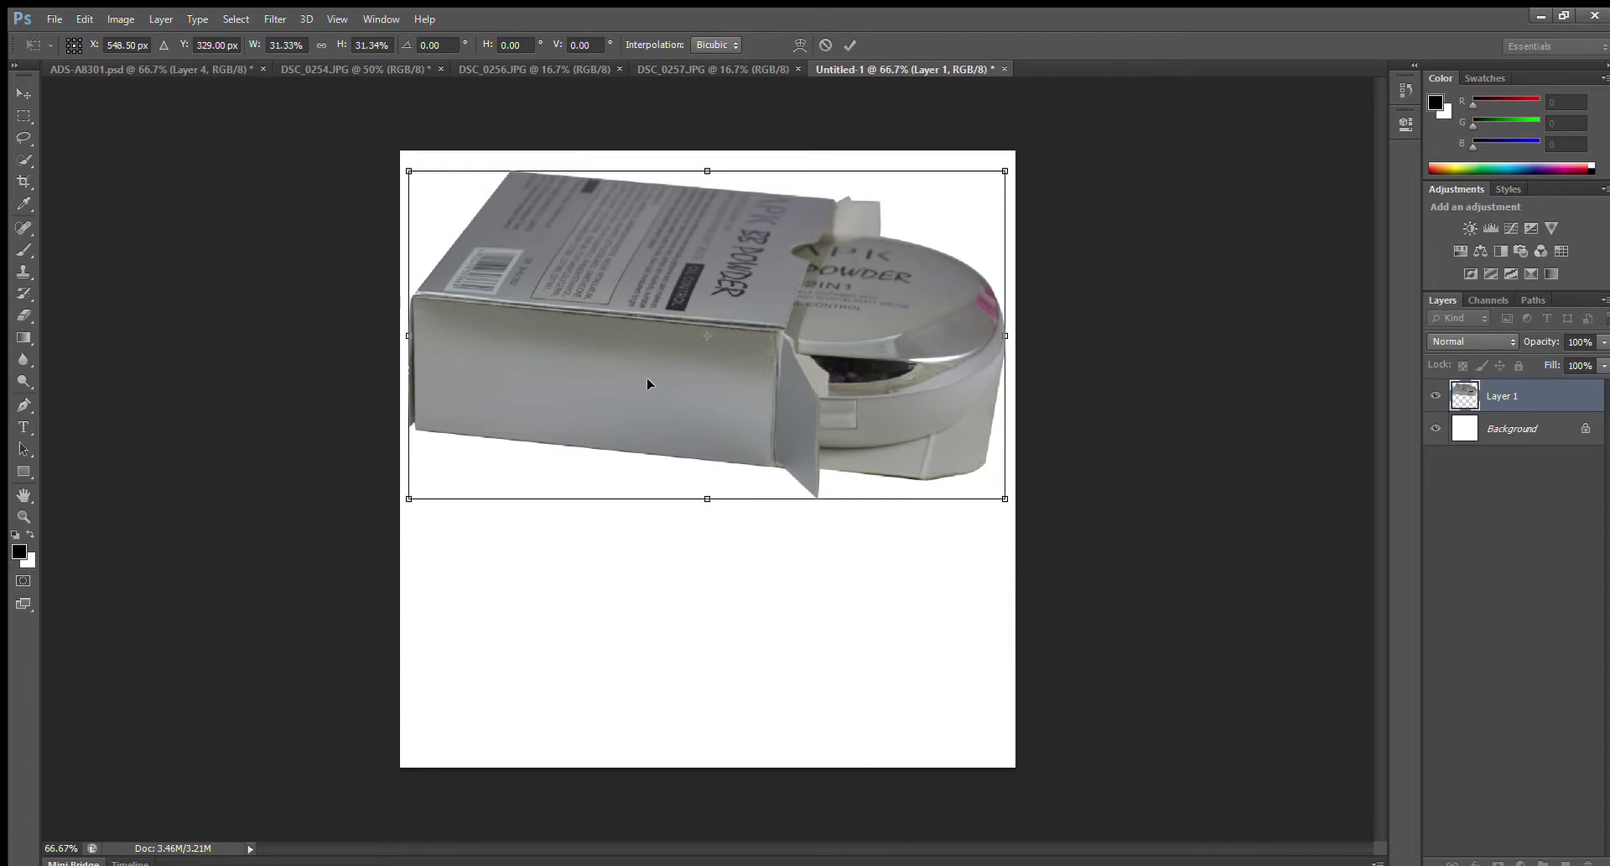
pyautogui.press('Up')
pyautogui.press('Up')
pyautogui.press('Up')
pyautogui.press('Up')
pyautogui.press('Up')
pyautogui.press('Up')
pyautogui.press('Up')
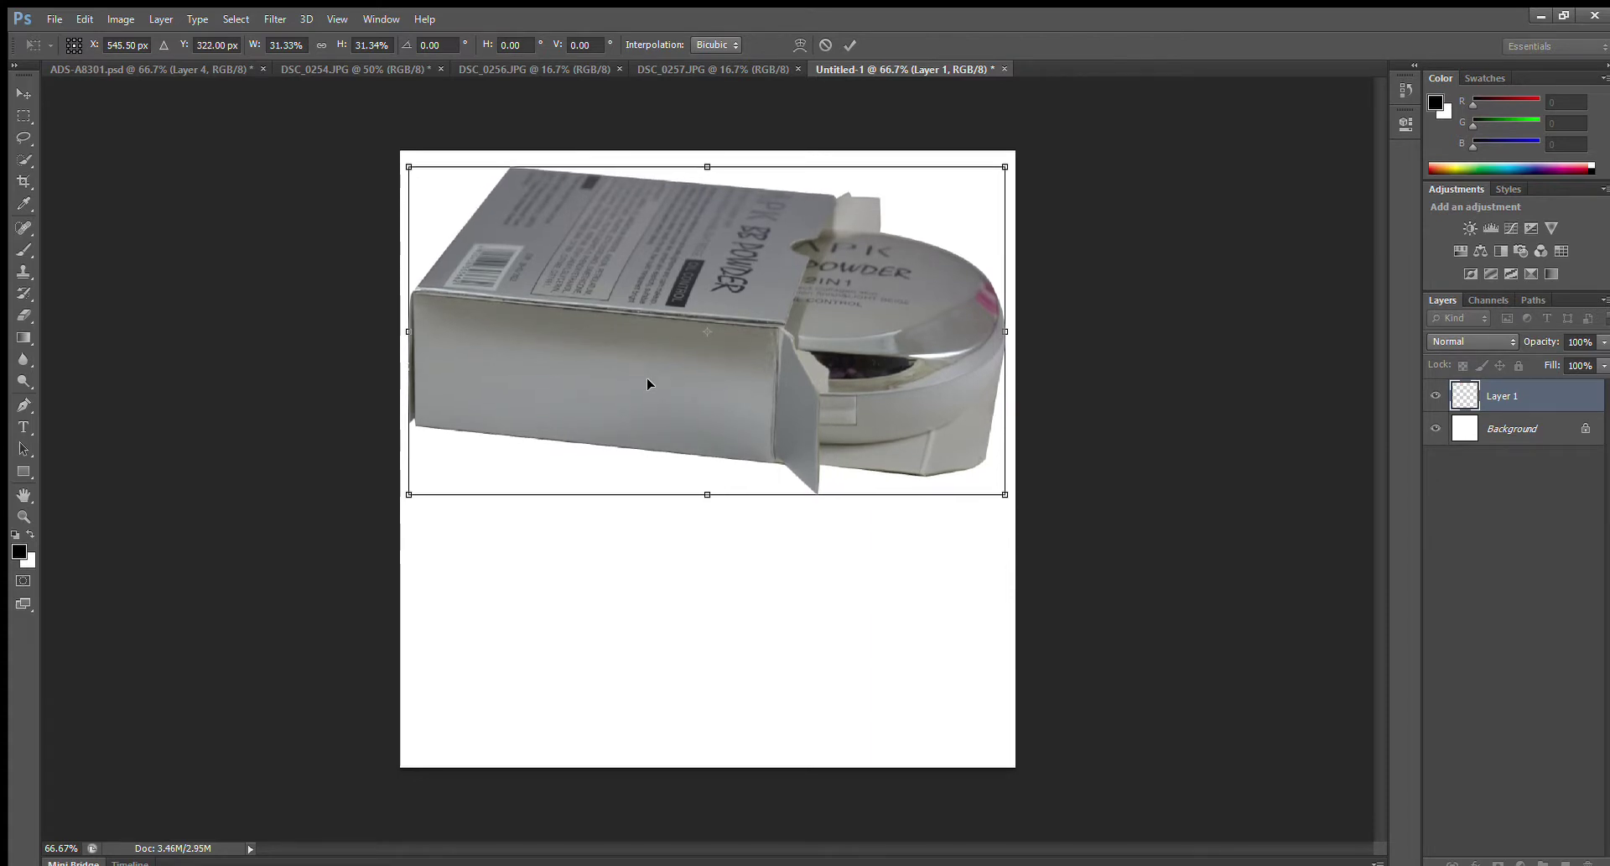
pyautogui.press('Left')
pyautogui.press('Left')
pyautogui.press('Left')
pyautogui.press('Up')
pyautogui.press('Up')
pyautogui.press('Up')
pyautogui.press('Up')
pyautogui.press('Up')
pyautogui.press('Up')
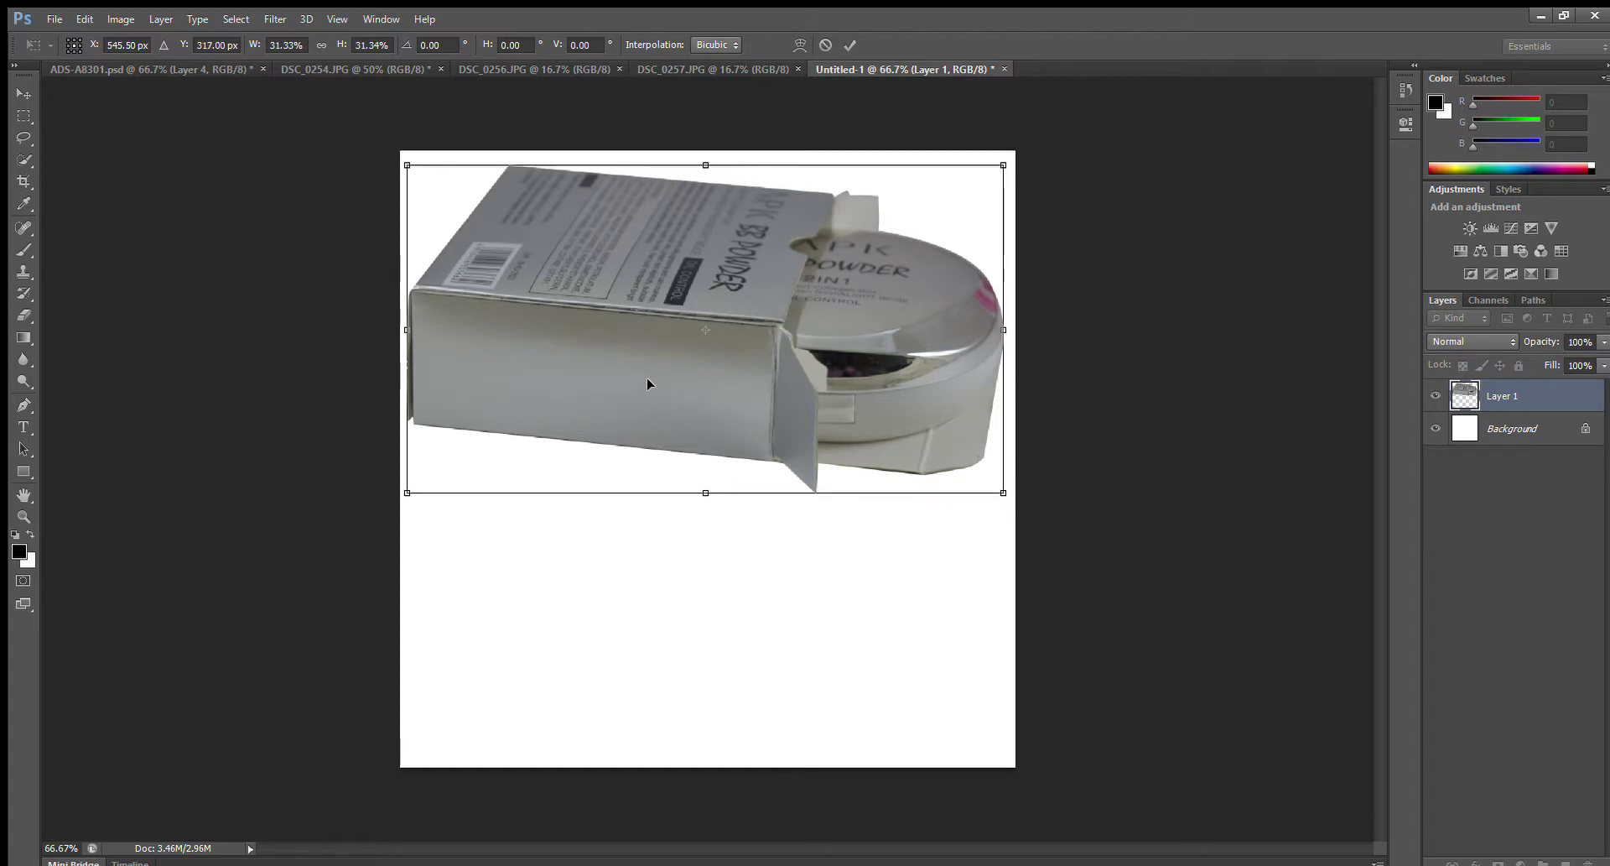
pyautogui.press('p')
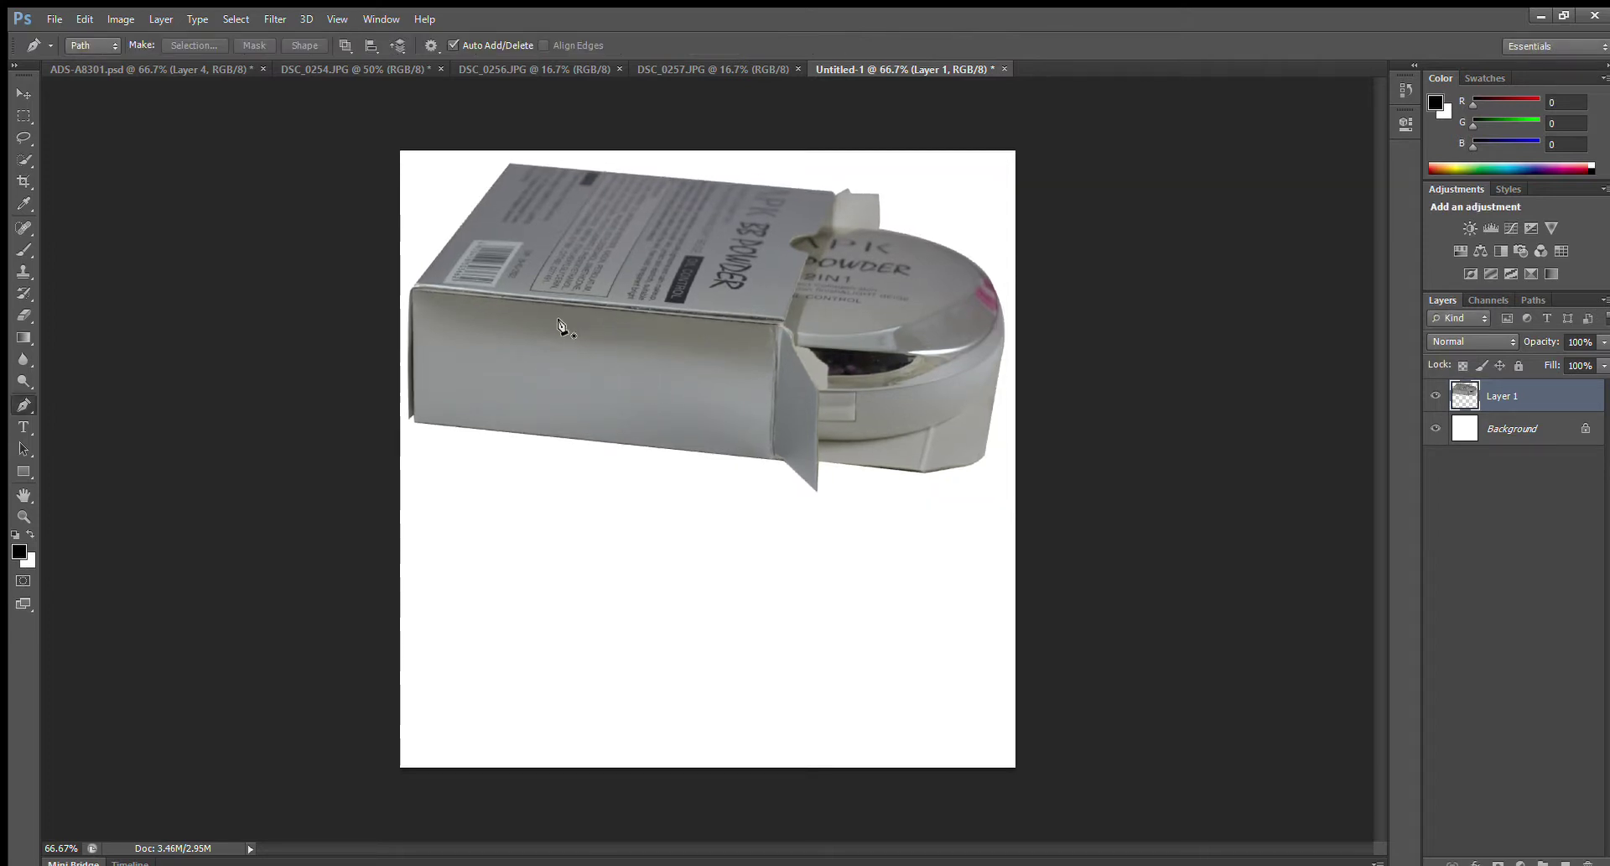
# - Switch to DSC_0257.JPG and start a Pen tool path along the bottom edge of the open compact's base
pyautogui.click(321, 70)
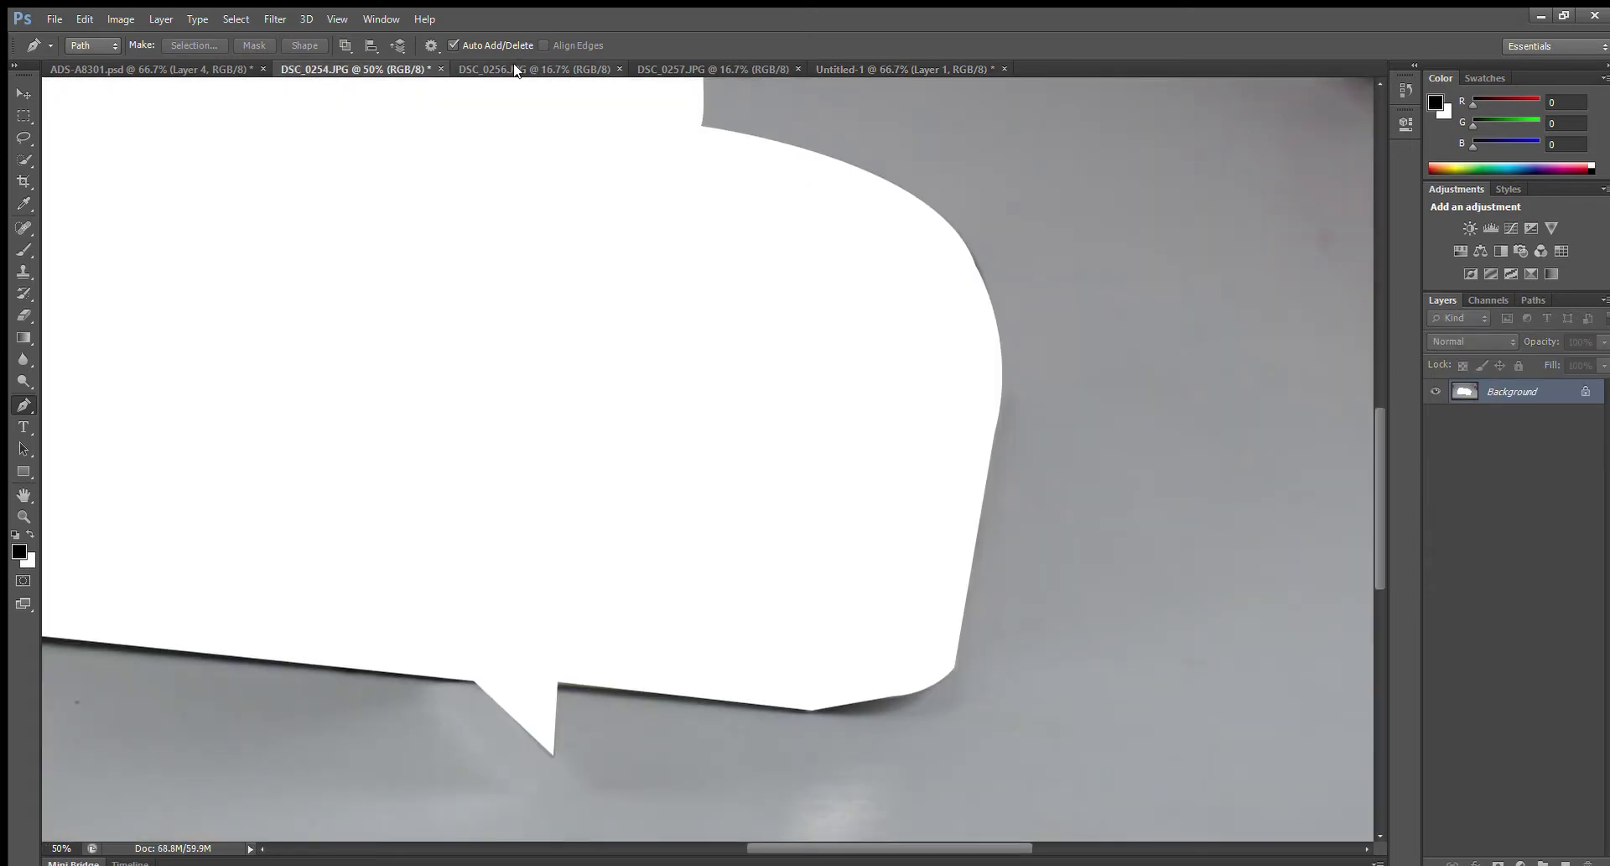
pyautogui.click(535, 69)
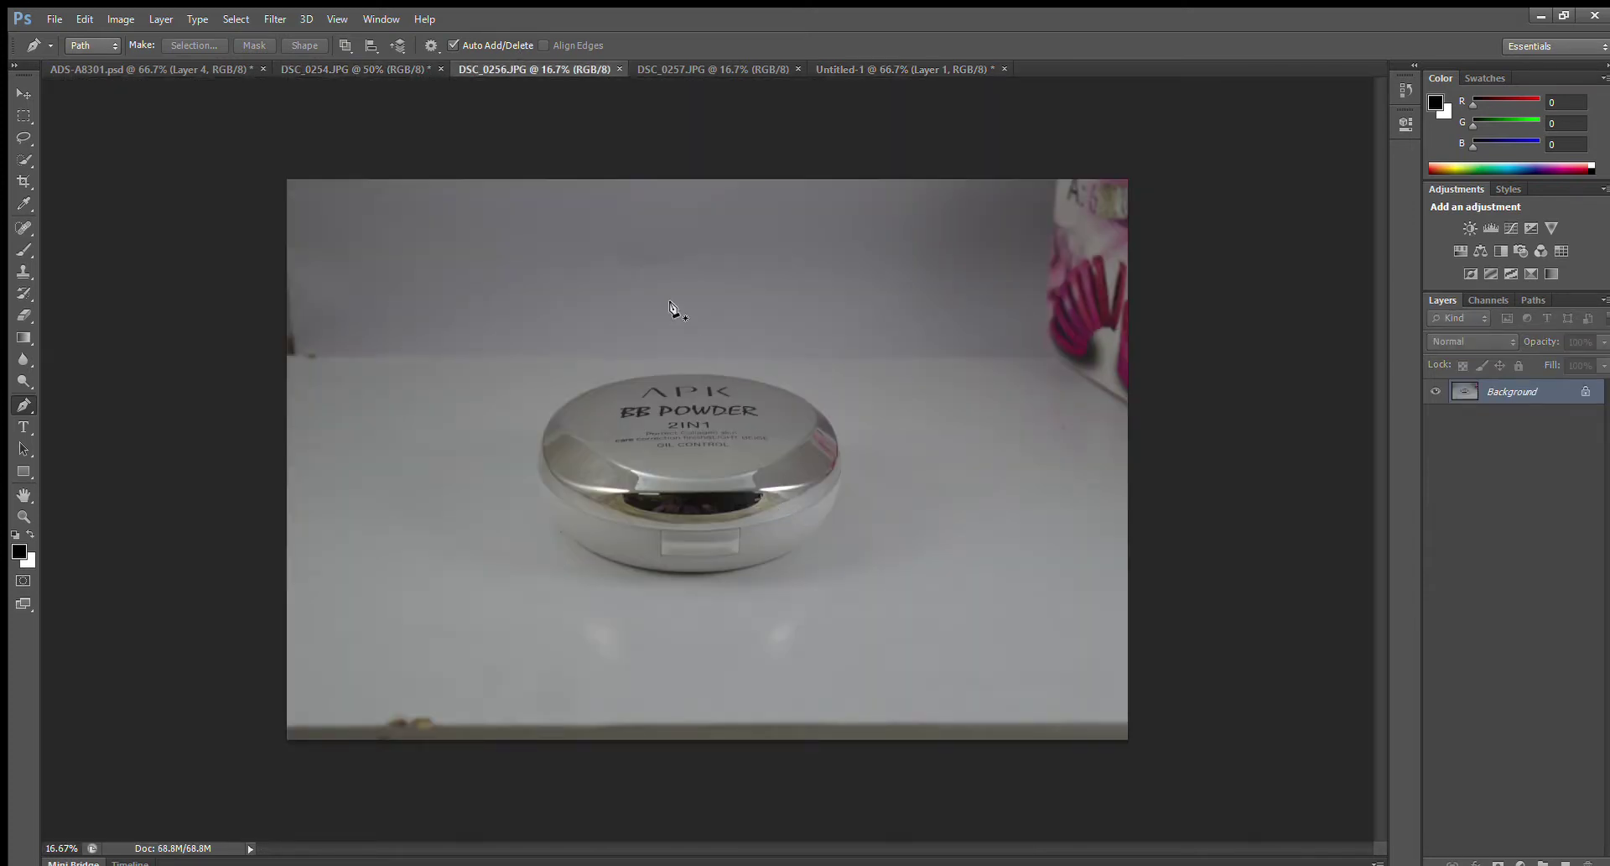
pyautogui.click(679, 68)
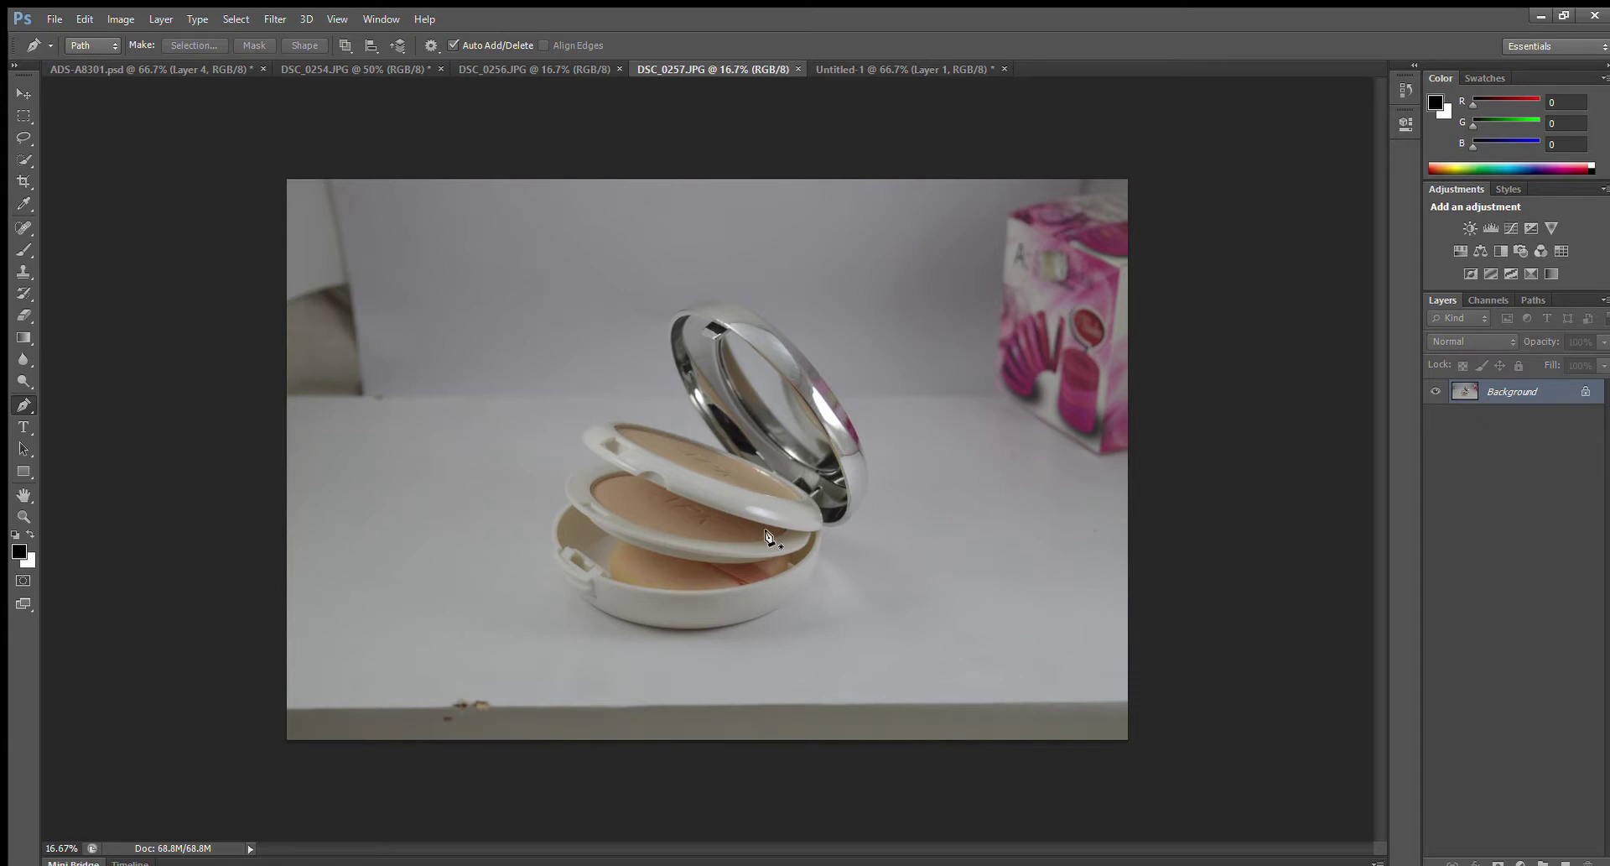
pyautogui.hotkey('ctrl', '+')
pyautogui.hotkey('ctrl', '+')
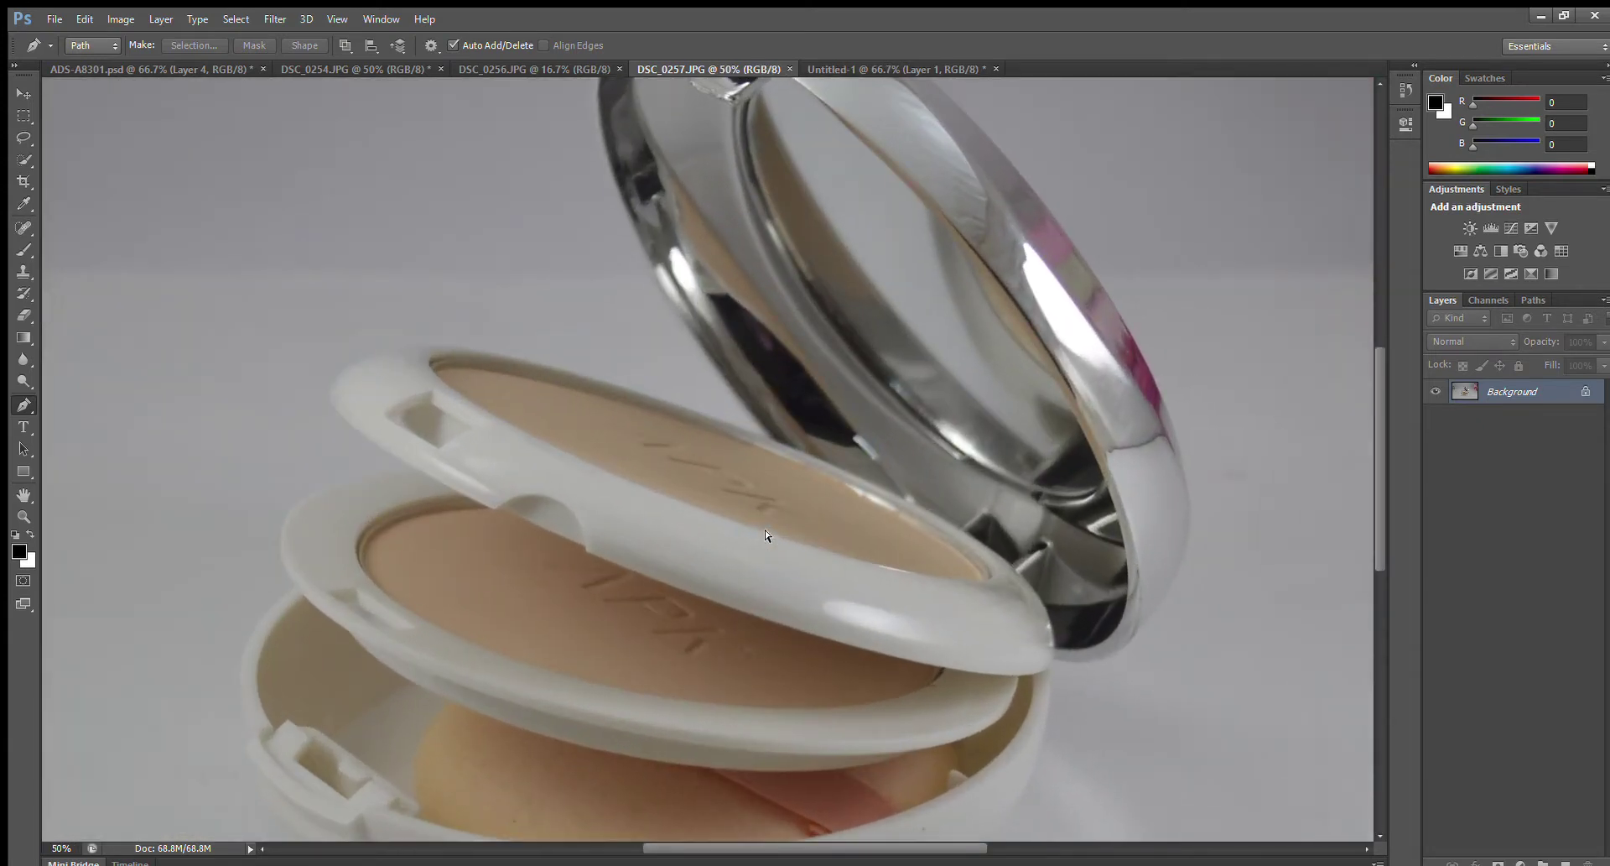
pyautogui.moveTo(693, 705); pyautogui.dragTo(665, 525)
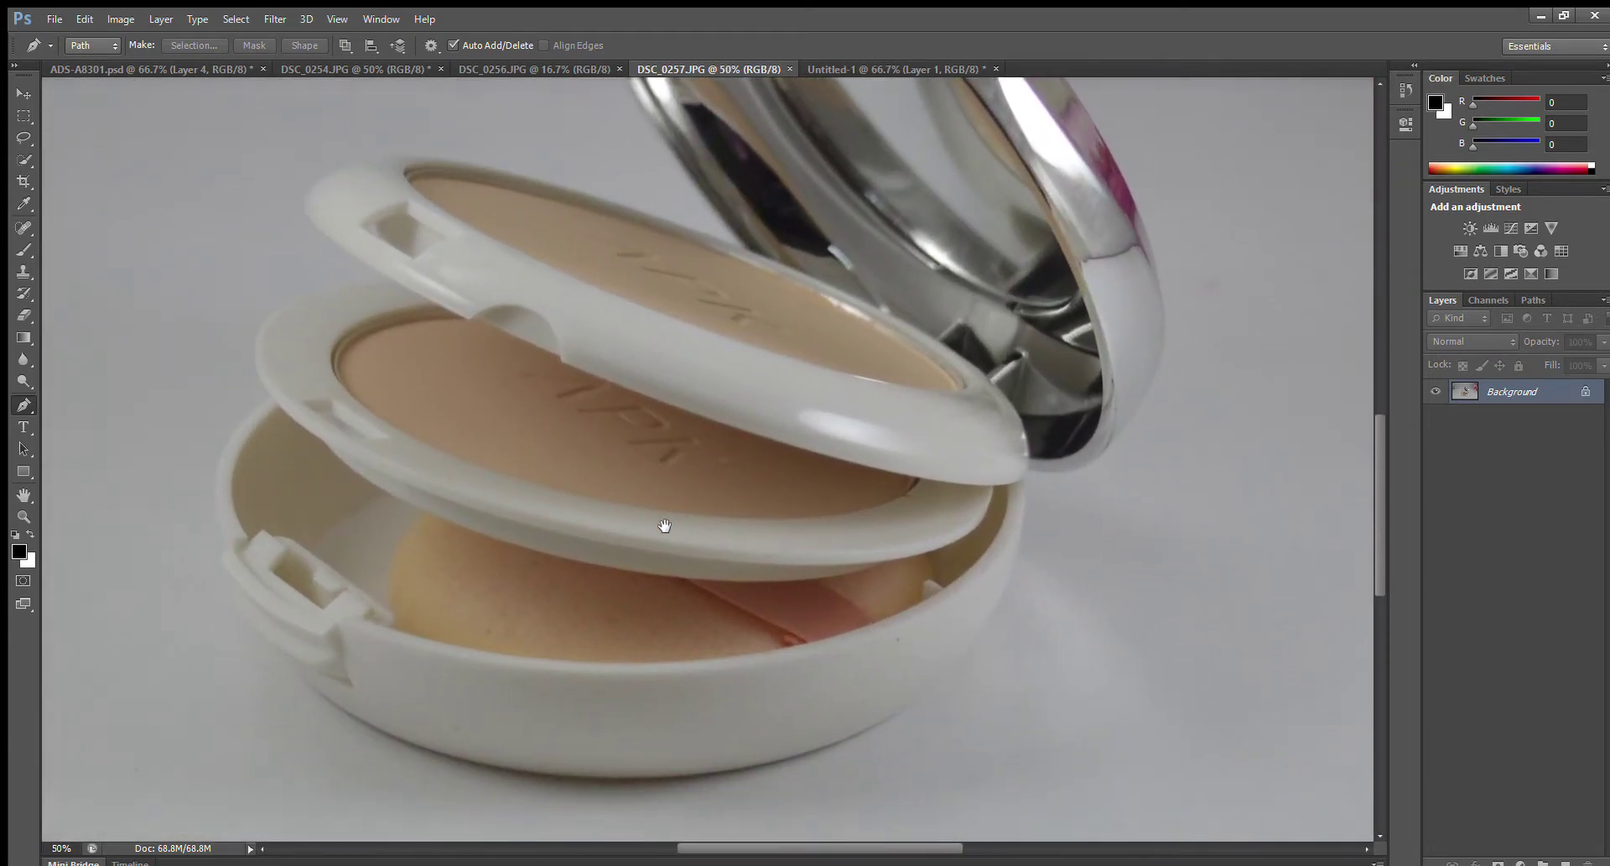
pyautogui.hotkey('ctrl', '+')
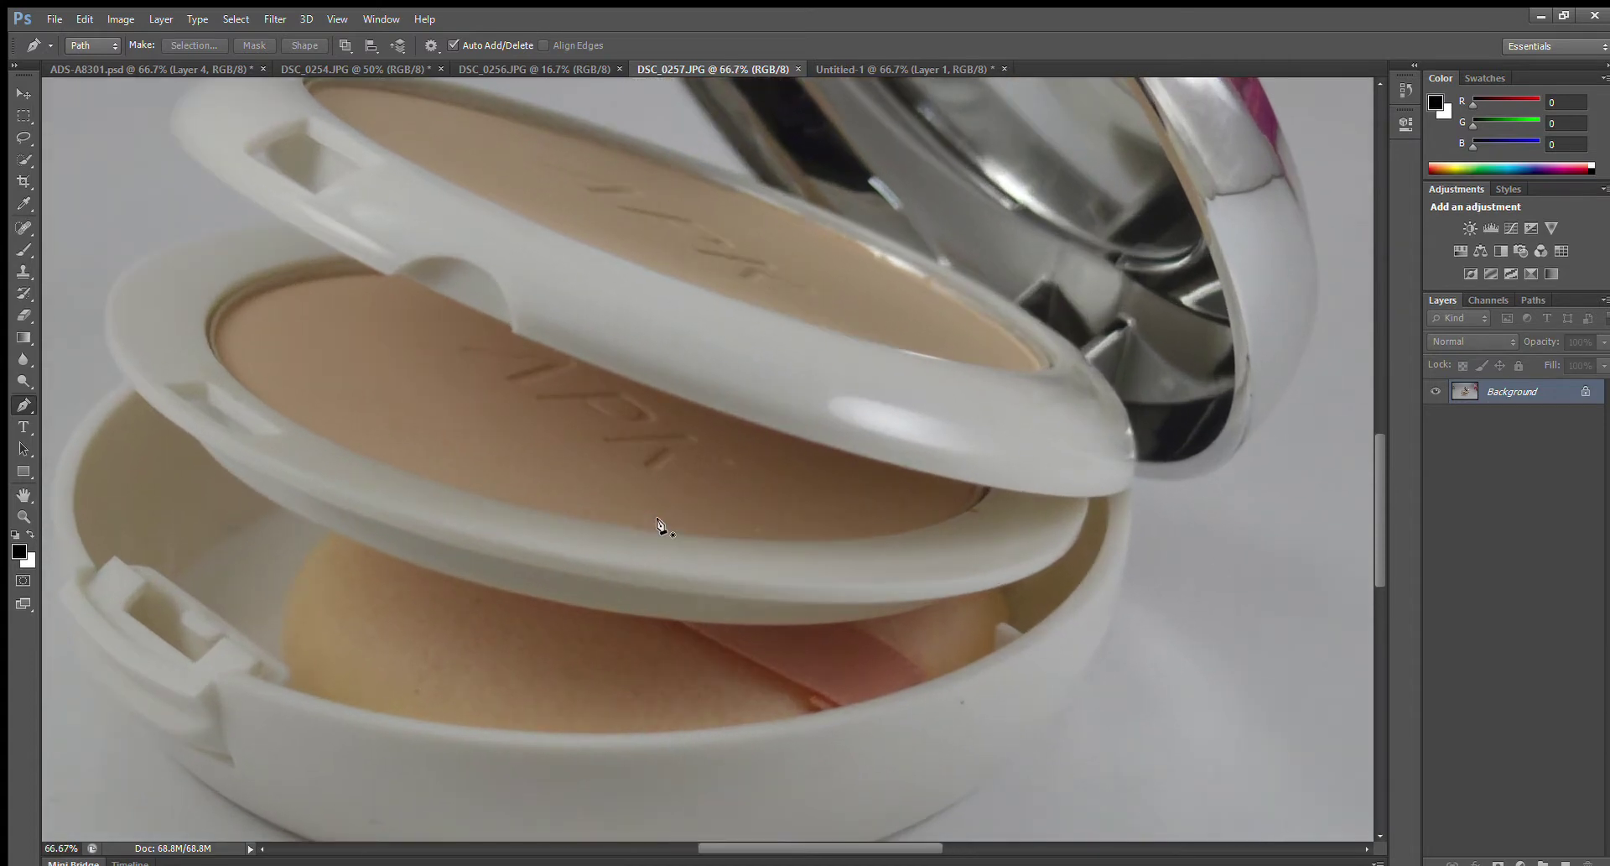
pyautogui.moveTo(686, 640); pyautogui.dragTo(686, 514)
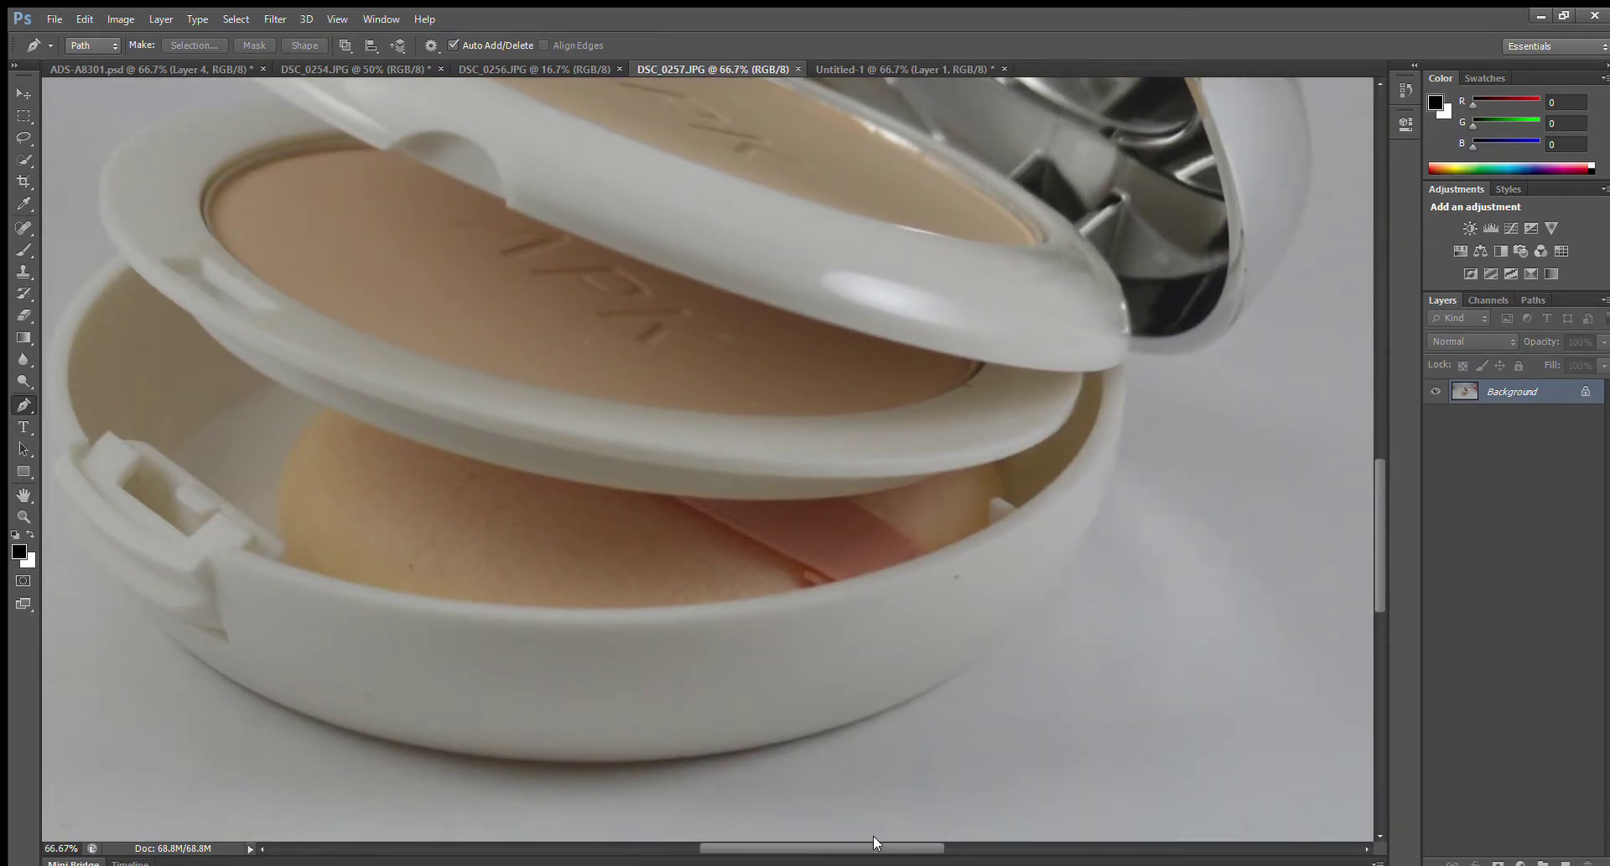
pyautogui.click(770, 745)
pyautogui.moveTo(718, 752); pyautogui.dragTo(923, 763)
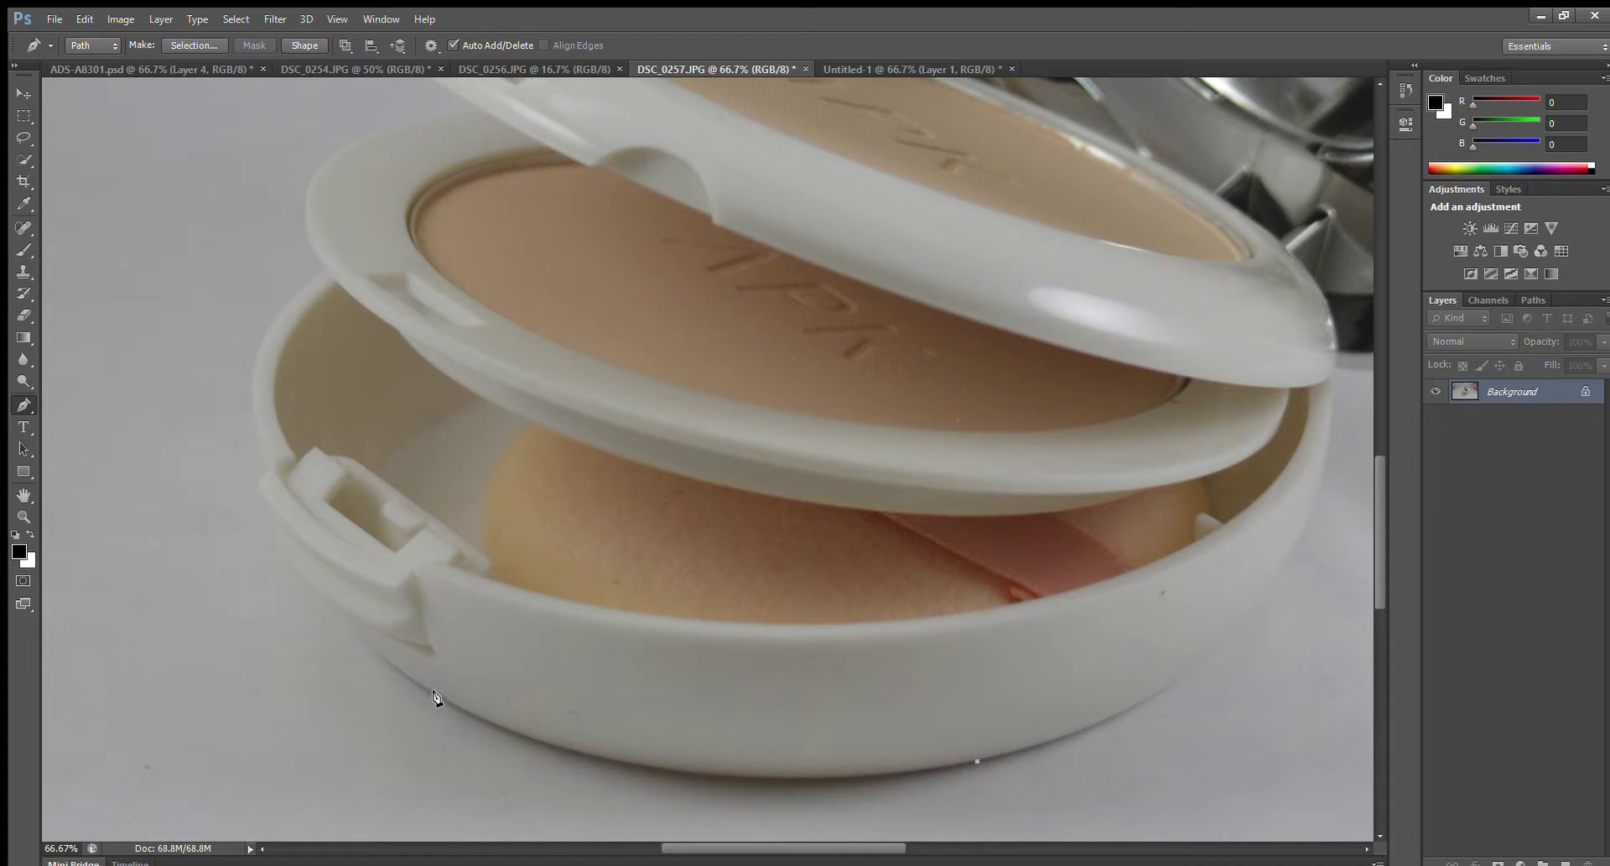
pyautogui.moveTo(438, 696); pyautogui.dragTo(204, 566)
pyautogui.click(439, 697)
# - Continue the path around the outer edge of the clasp on the compact's base, converting anchors to corners where the direction changes
pyautogui.moveTo(413, 647); pyautogui.dragTo(528, 705)
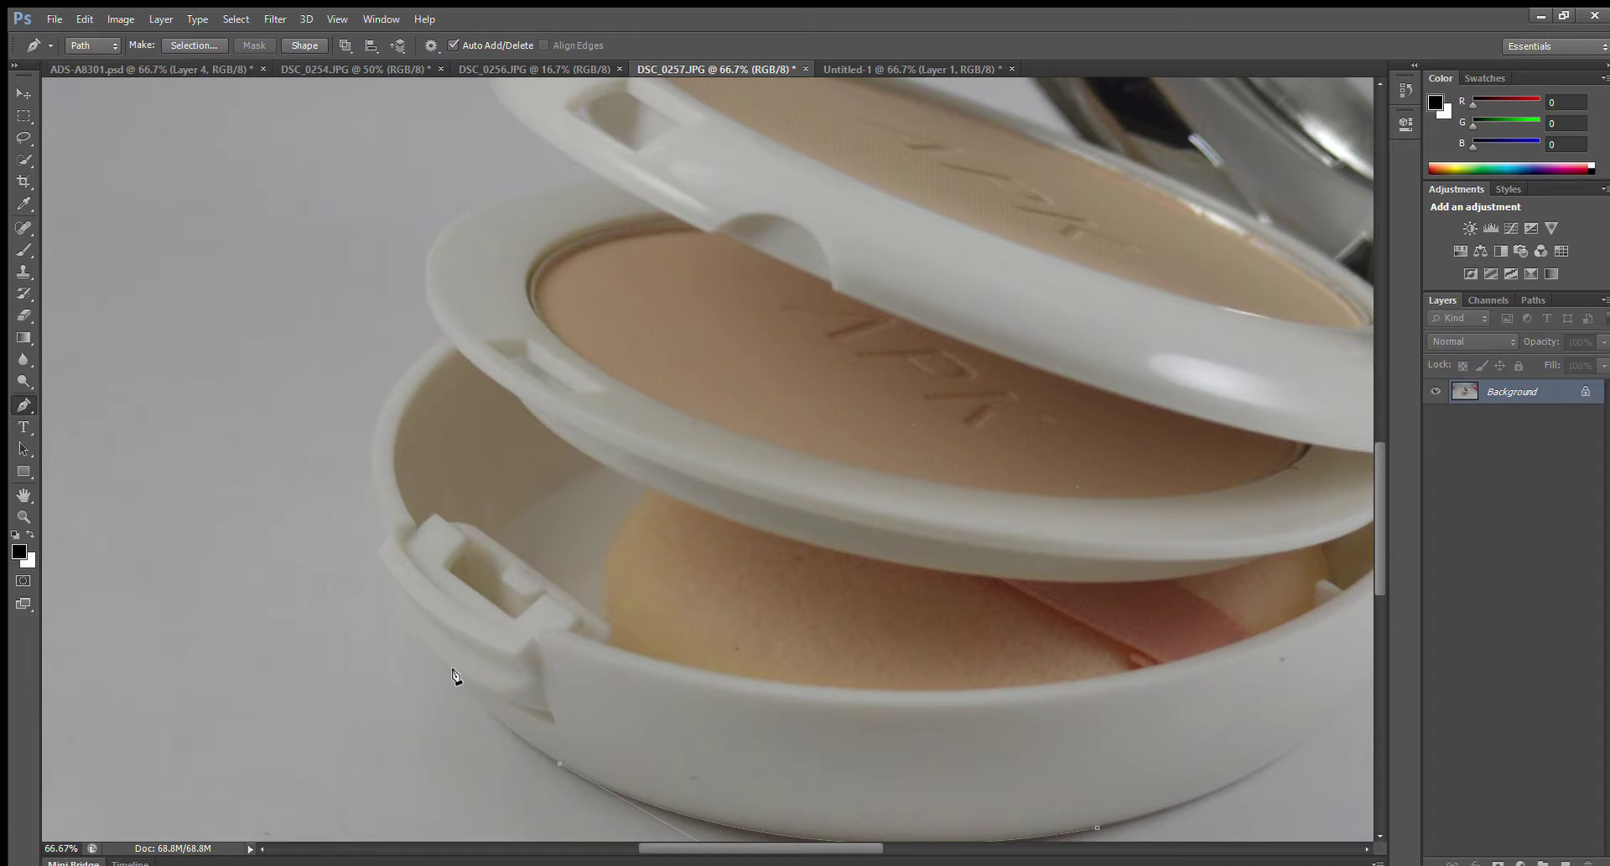
pyautogui.moveTo(453, 648); pyautogui.dragTo(459, 651)
pyautogui.keyDown('alt'); pyautogui.click(459, 674); pyautogui.keyUp('alt')
pyautogui.moveTo(375, 540); pyautogui.dragTo(359, 463)
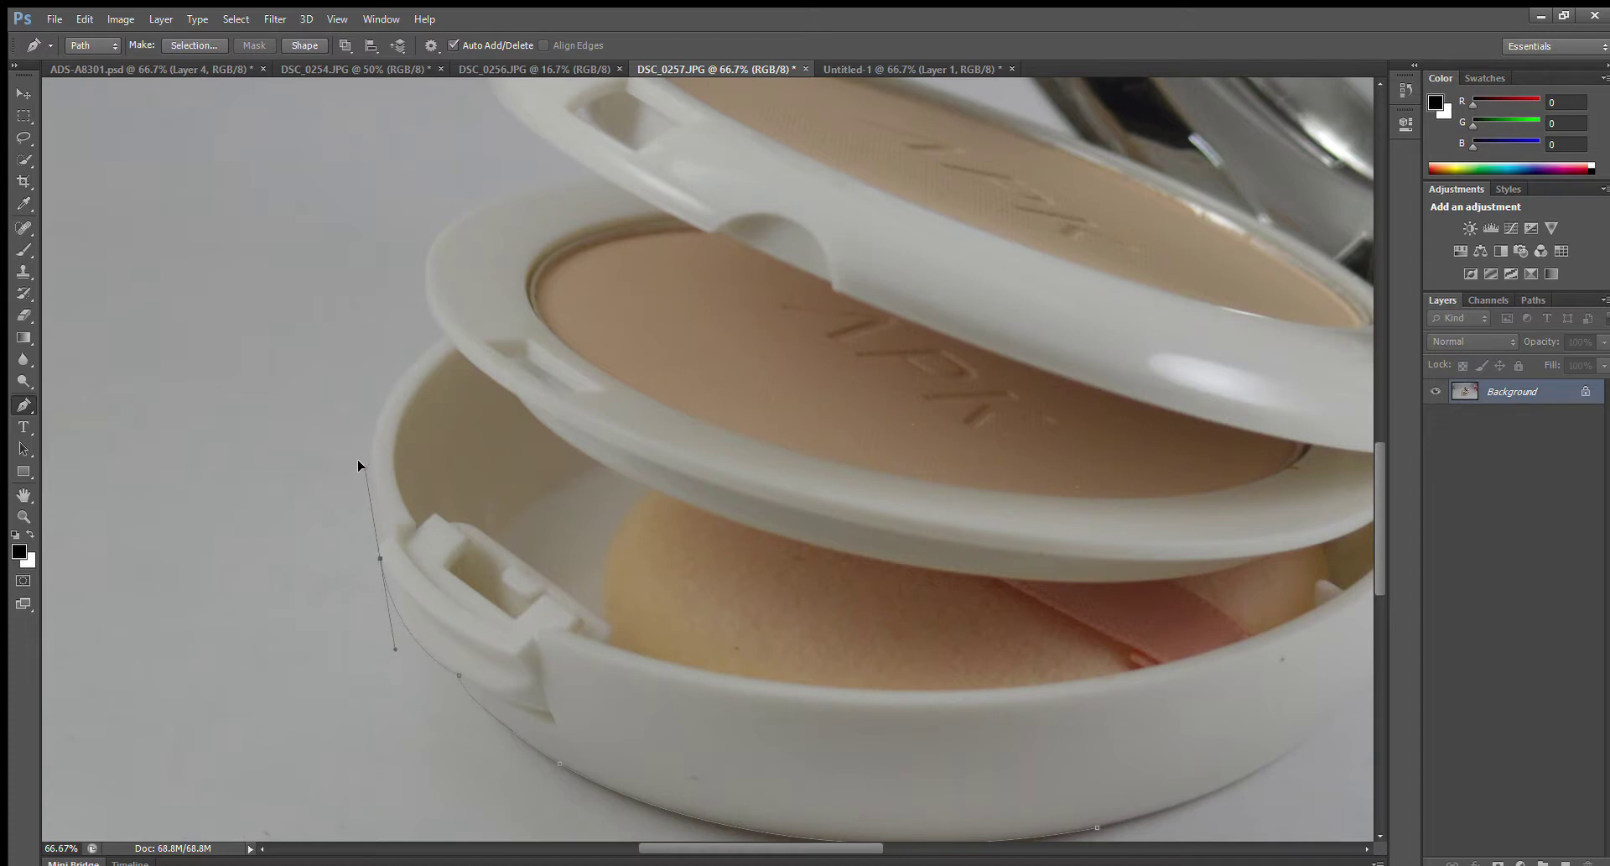
pyautogui.keyDown('alt'); pyautogui.click(380, 558); pyautogui.keyUp('alt')
pyautogui.moveTo(394, 530)
pyautogui.mouseDown()
pyautogui.moveTo(380, 543)
pyautogui.moveTo(391, 534)
pyautogui.mouseUp()
pyautogui.keyDown('alt'); pyautogui.click(392, 535); pyautogui.keyUp('alt')
# - Trace the rim of the base above the clasp and the outer edge of the middle powder tray
pyautogui.scroll(3, 504, 495)
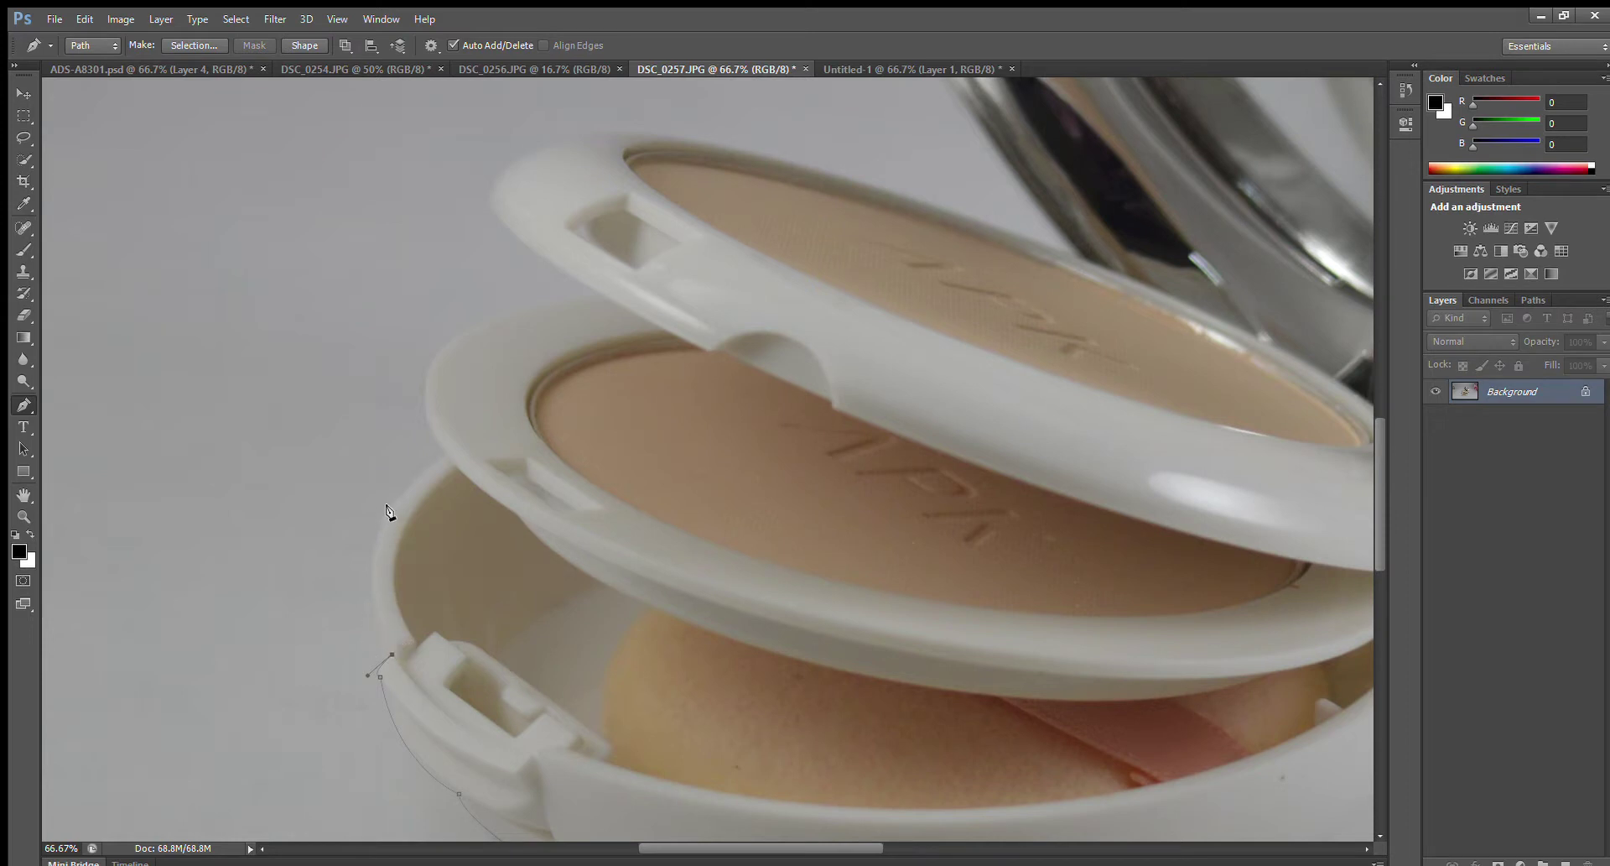
pyautogui.moveTo(392, 506)
pyautogui.mouseDown()
pyautogui.moveTo(434, 439)
pyautogui.moveTo(391, 504)
pyautogui.mouseUp()
pyautogui.scroll(3, 482, 449)
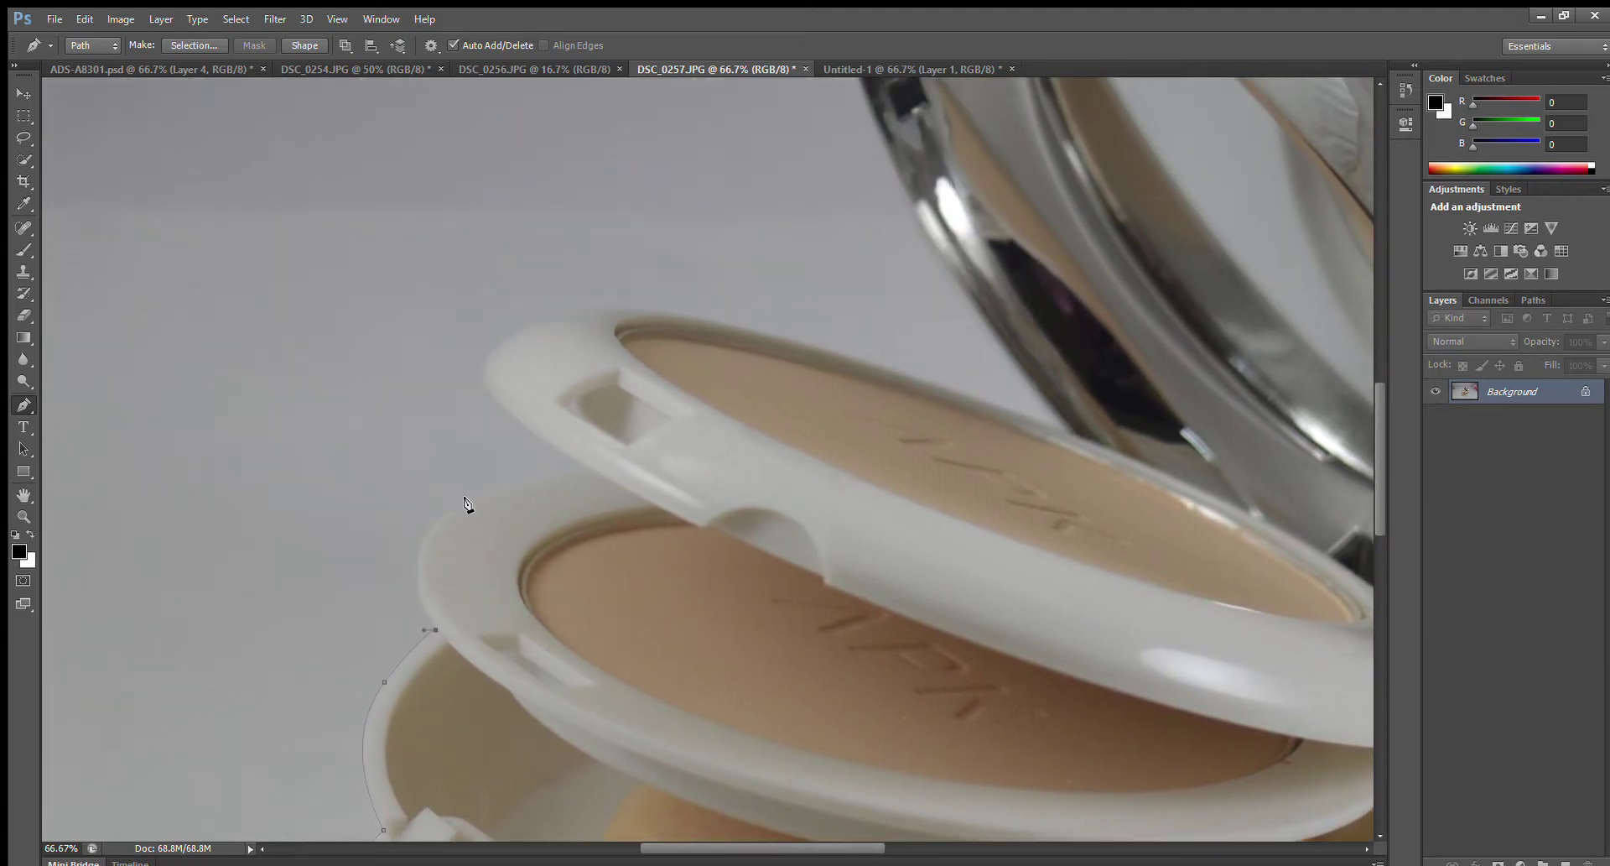
pyautogui.moveTo(462, 506); pyautogui.dragTo(544, 467)
pyautogui.click(458, 508)
pyautogui.moveTo(616, 476); pyautogui.dragTo(668, 472)
# - Continue the path around the outer edge of the upper powder tray to where it meets the open lid
pyautogui.scroll(5, 604, 469)
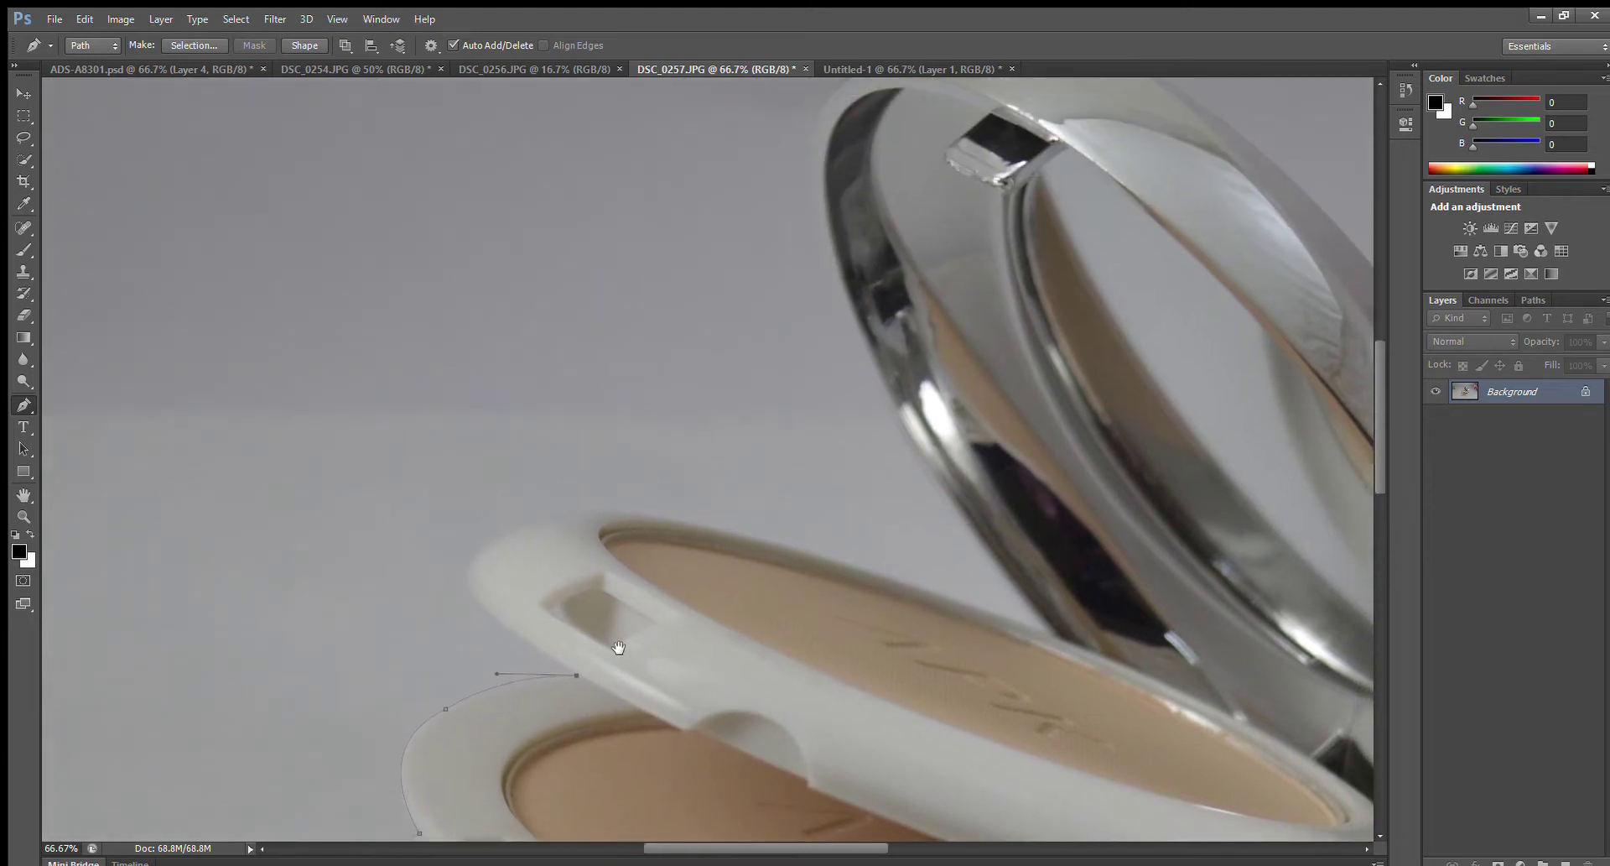
pyautogui.moveTo(466, 577); pyautogui.dragTo(475, 549)
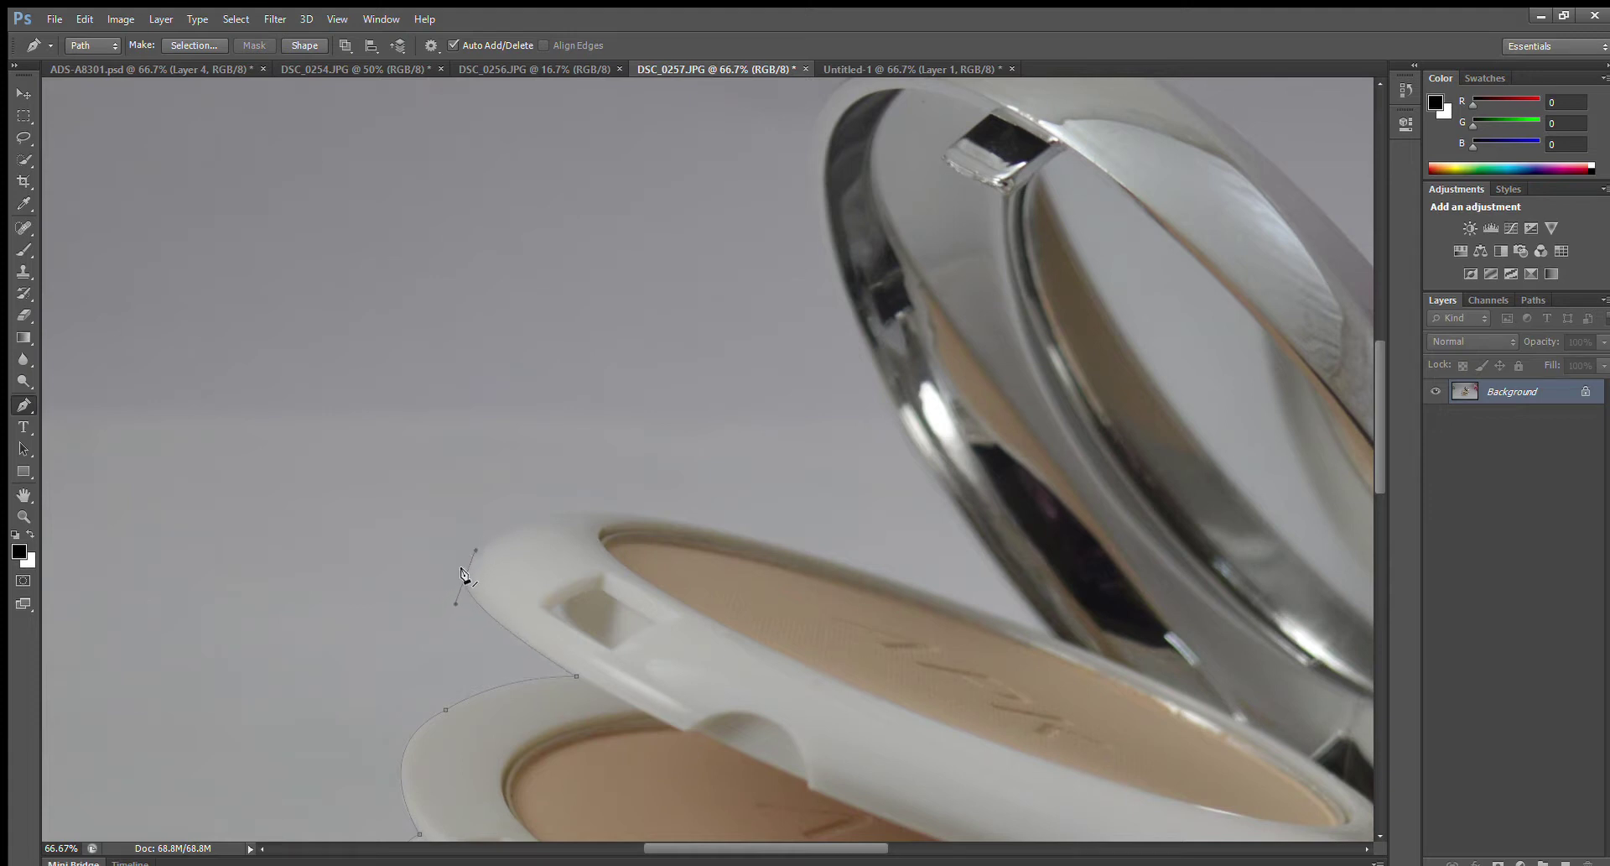
pyautogui.moveTo(658, 579); pyautogui.dragTo(565, 601)
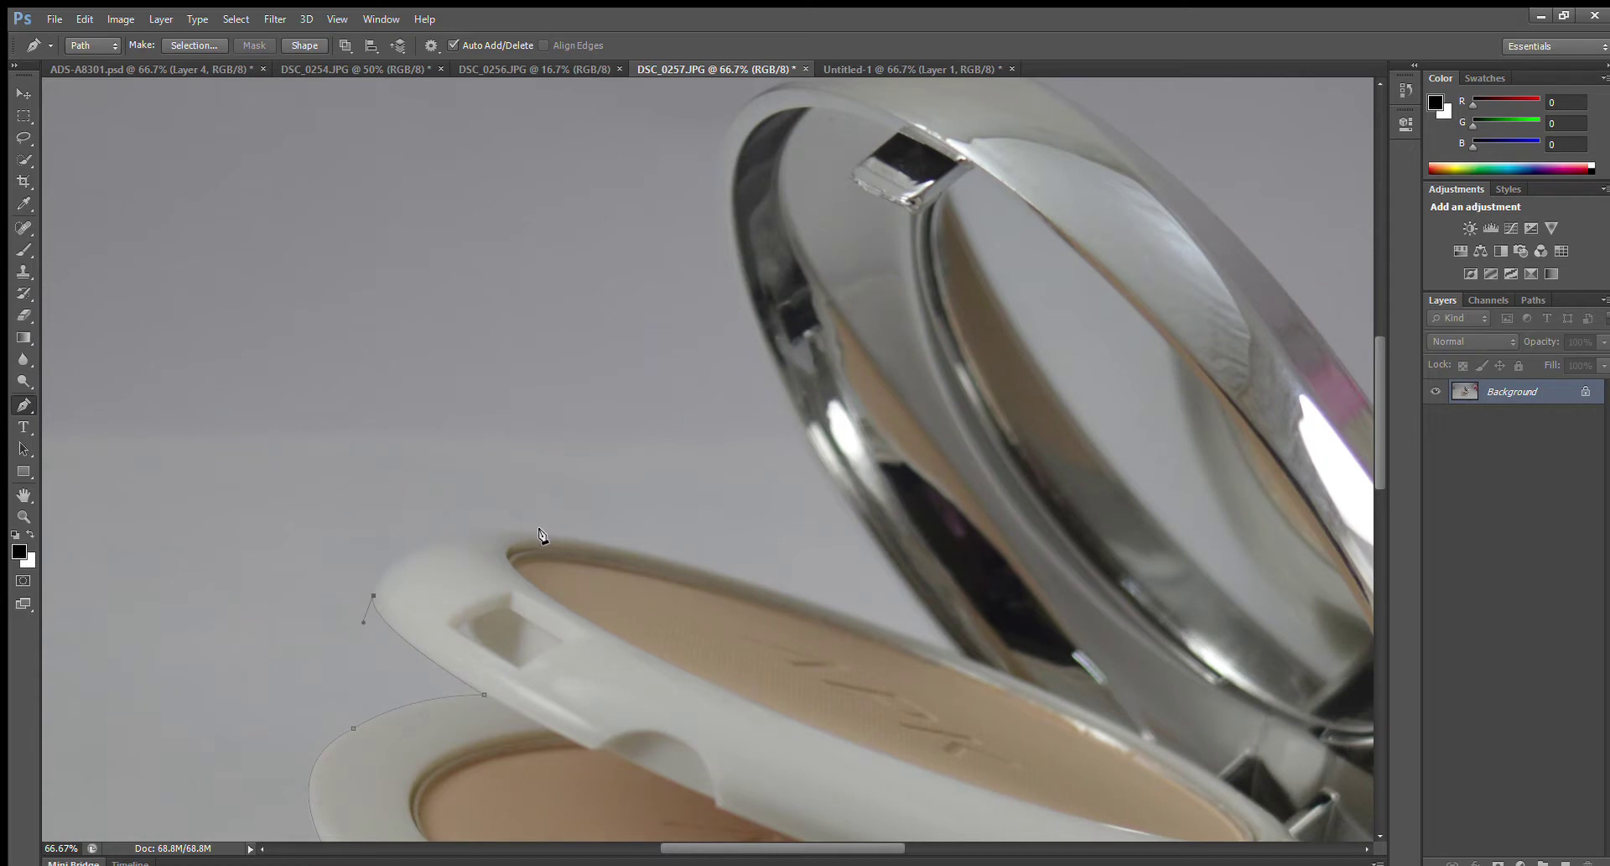
pyautogui.moveTo(545, 534); pyautogui.dragTo(703, 564)
pyautogui.moveTo(762, 629); pyautogui.dragTo(482, 511)
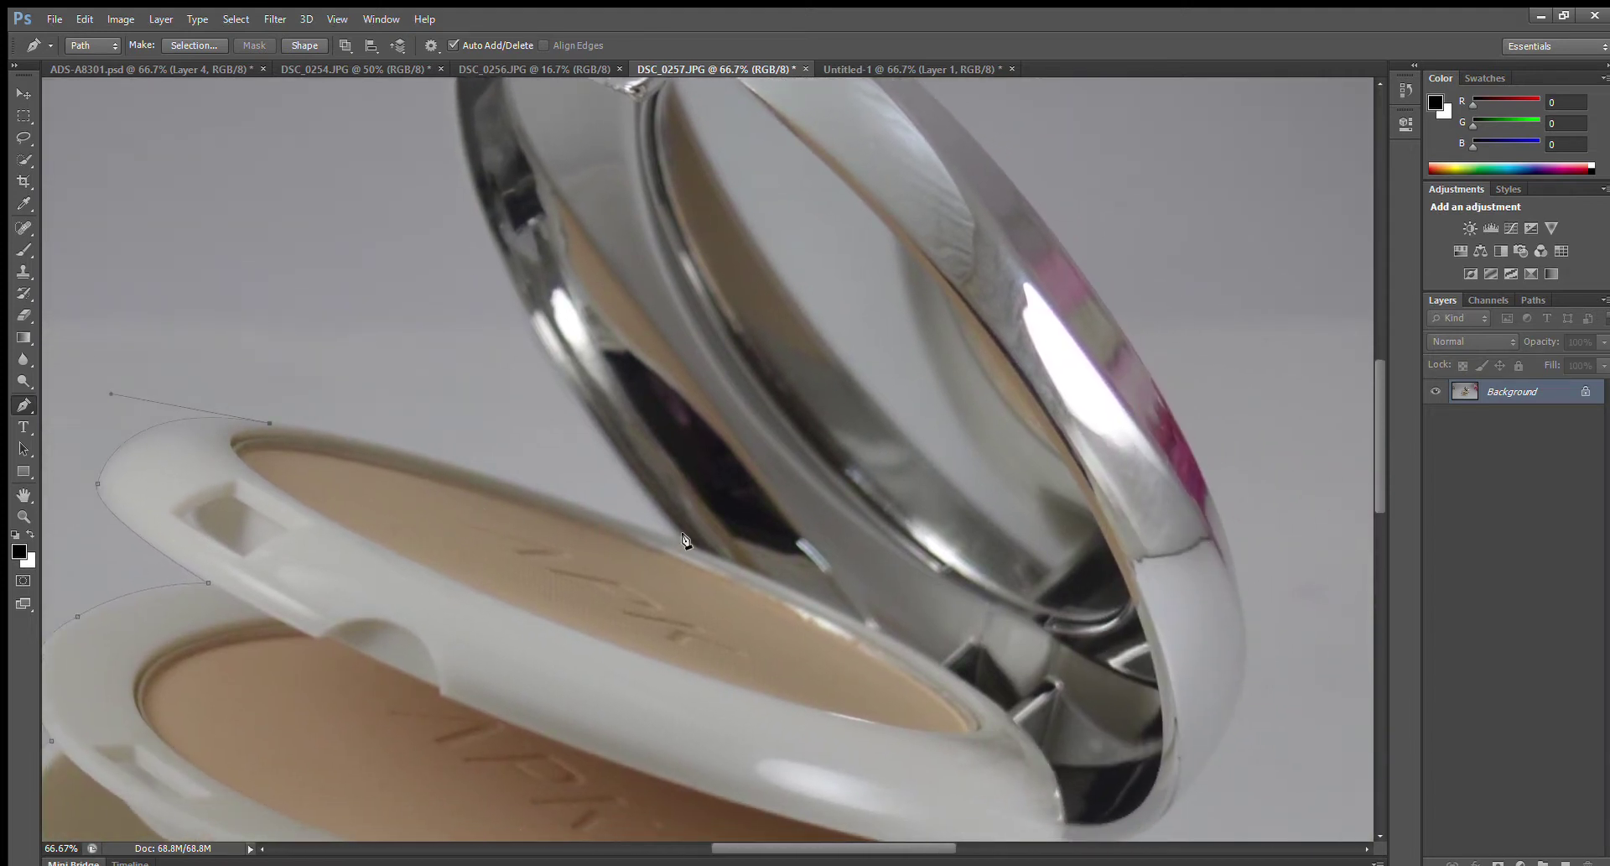
pyautogui.moveTo(673, 539); pyautogui.dragTo(891, 636)
# - Trace the lid's outer edge up its clasp-facing side and over its top, converting anchors to corners where the curve changes
pyautogui.press('space')
pyautogui.moveTo(780, 467); pyautogui.dragTo(784, 642)
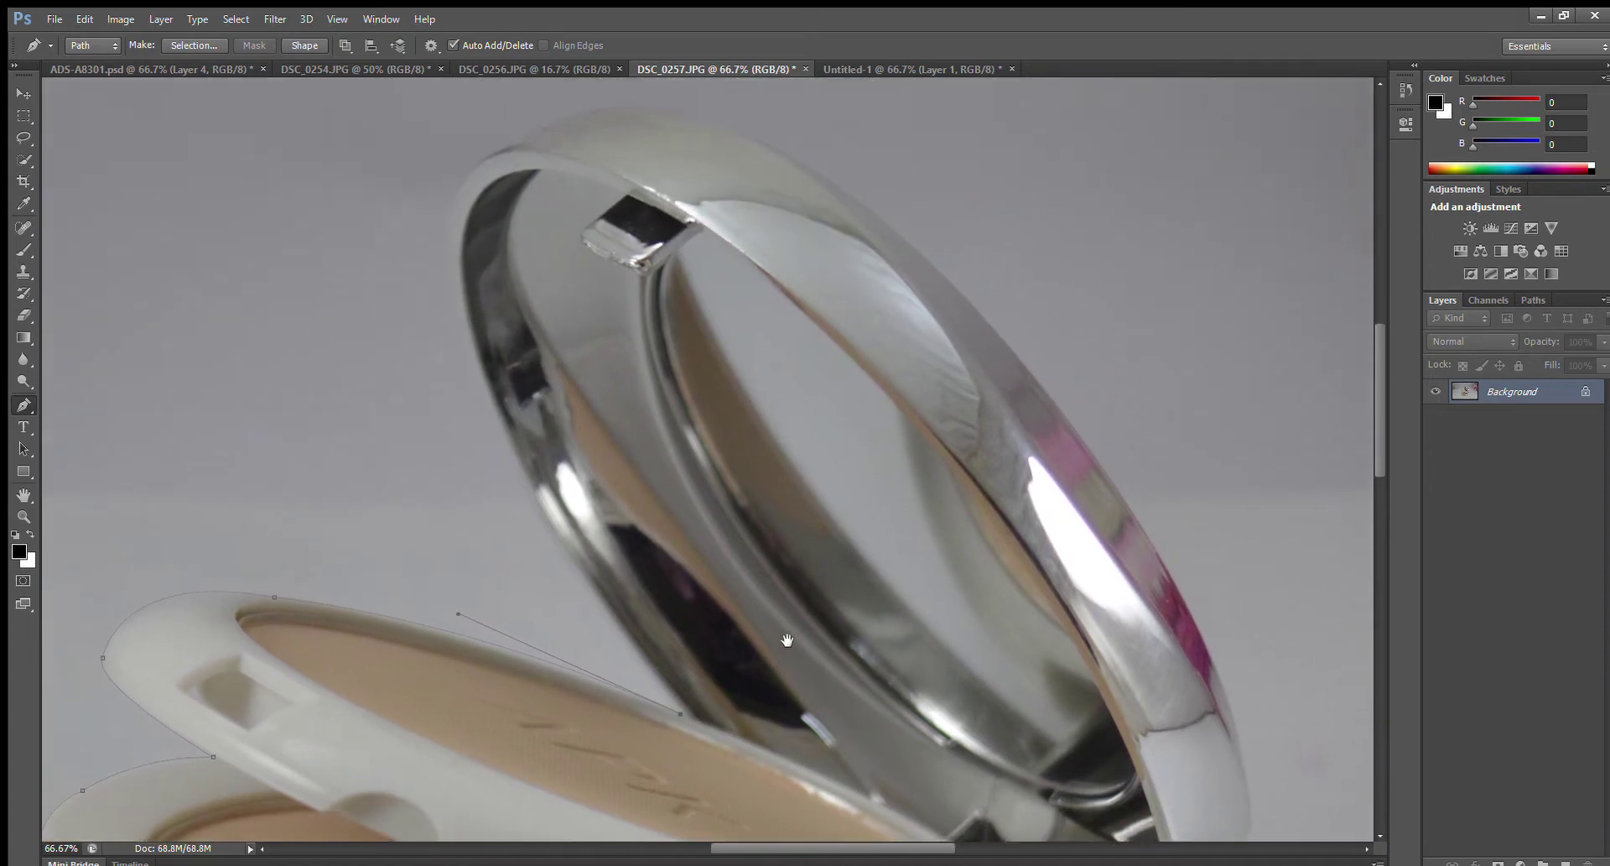
pyautogui.moveTo(501, 427); pyautogui.dragTo(509, 388)
pyautogui.keyDown('alt'); pyautogui.click(501, 427); pyautogui.keyUp('alt')
pyautogui.press('space')
pyautogui.moveTo(556, 400); pyautogui.dragTo(558, 481)
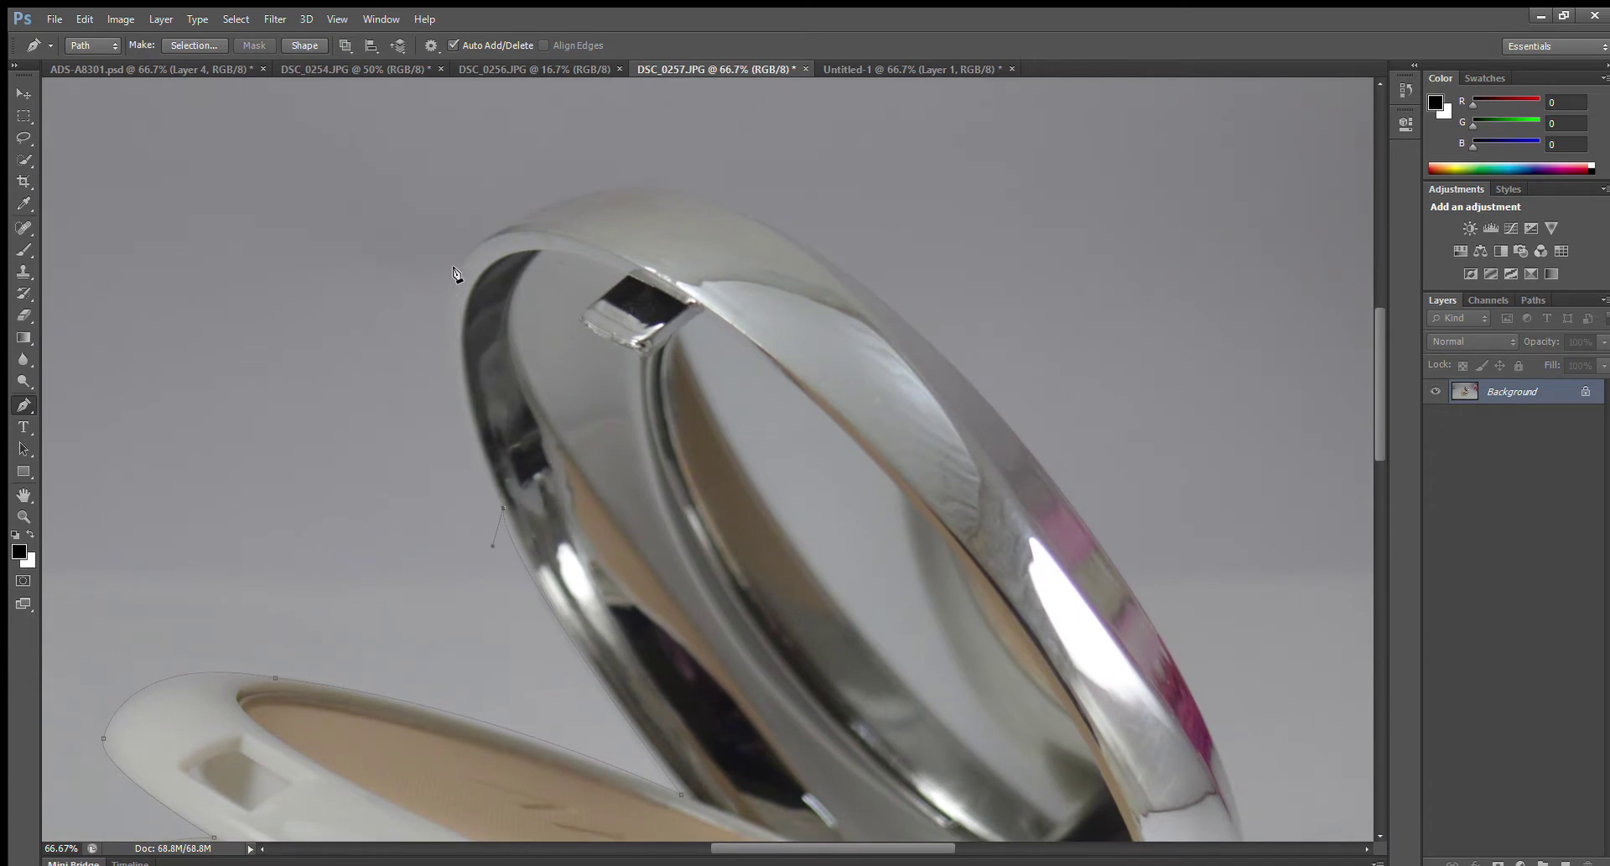
pyautogui.moveTo(460, 266); pyautogui.dragTo(513, 183)
pyautogui.keyDown('alt'); pyautogui.click(459, 267); pyautogui.keyUp('alt')
pyautogui.moveTo(638, 190); pyautogui.dragTo(768, 186)
pyautogui.moveTo(698, 328); pyautogui.dragTo(854, 433)
pyautogui.moveTo(705, 289); pyautogui.dragTo(487, 233)
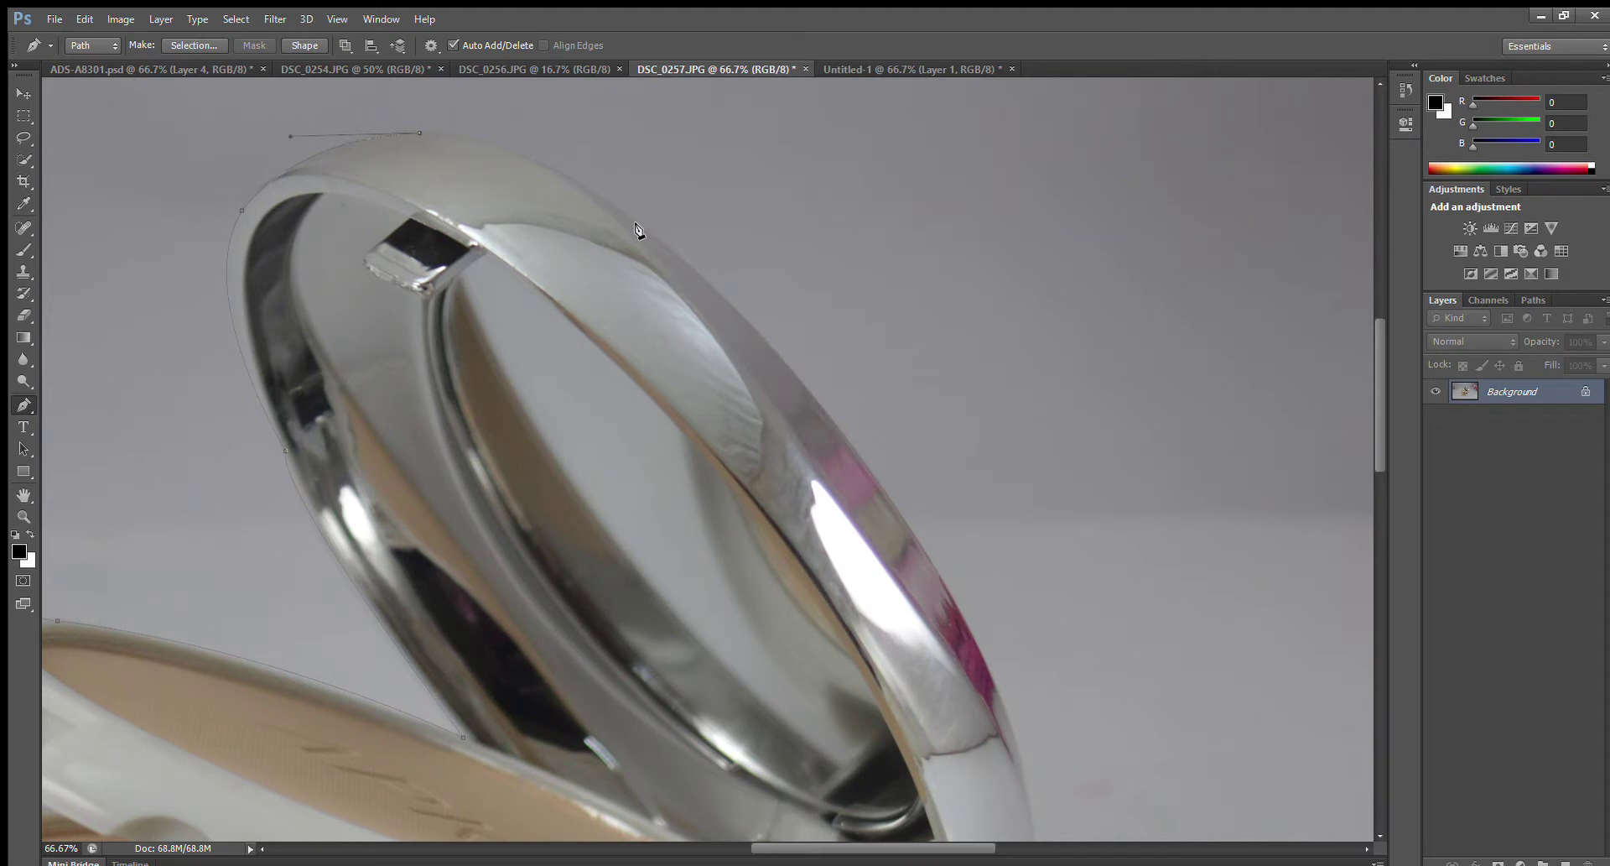
# - Continue the path down the lid's outer back edge past the pink reflection to the widest point of its curve
pyautogui.moveTo(644, 226); pyautogui.dragTo(810, 348)
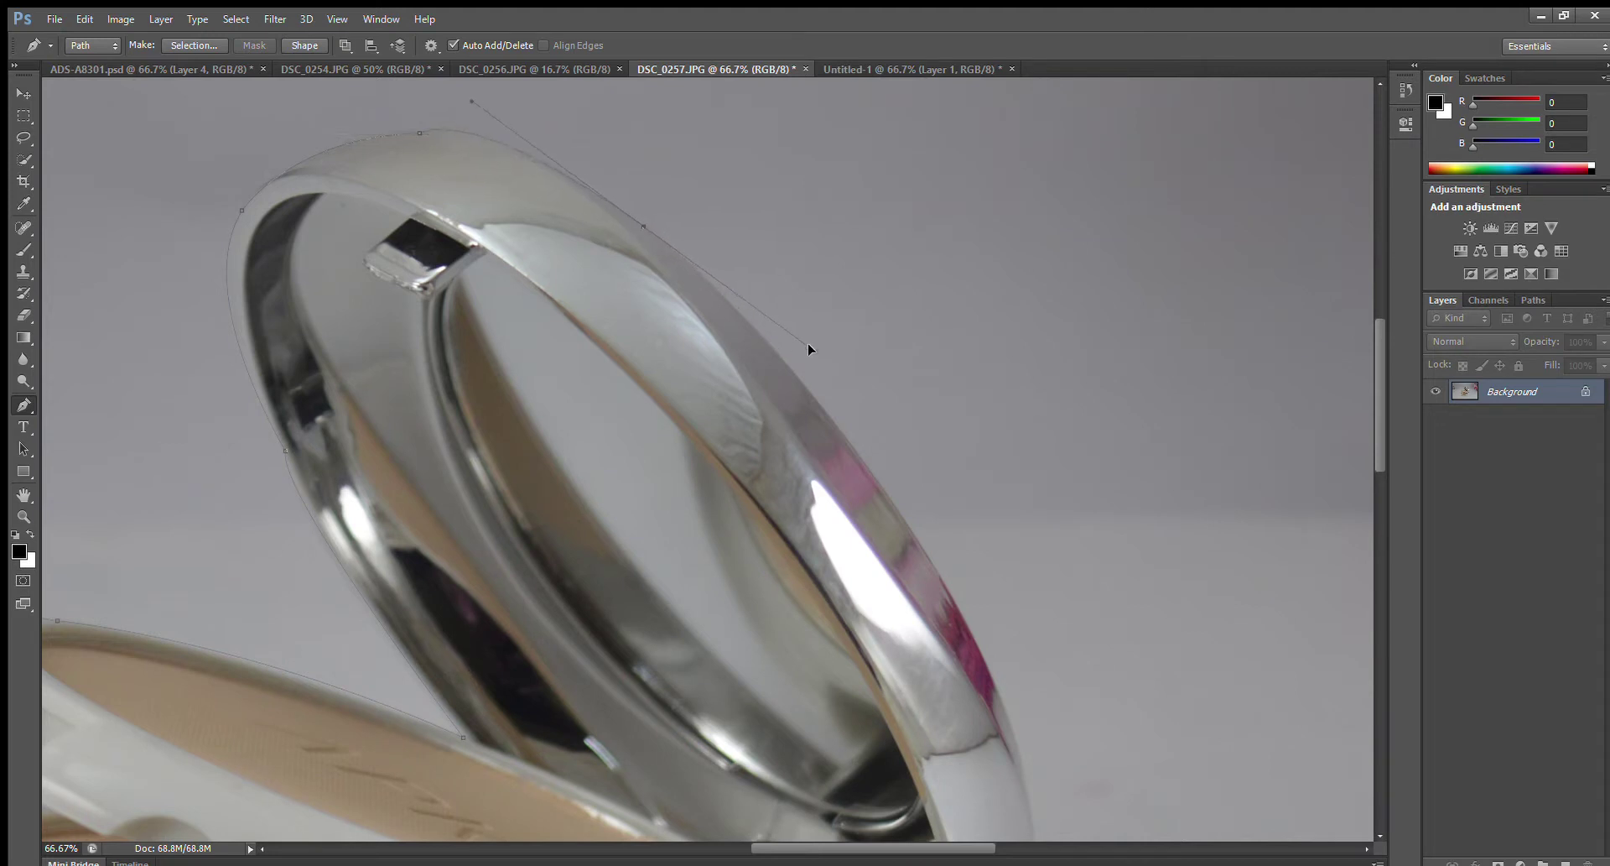
pyautogui.keyDown('alt'); pyautogui.click(643, 226); pyautogui.keyUp('alt')
pyautogui.moveTo(631, 303); pyautogui.dragTo(548, 163)
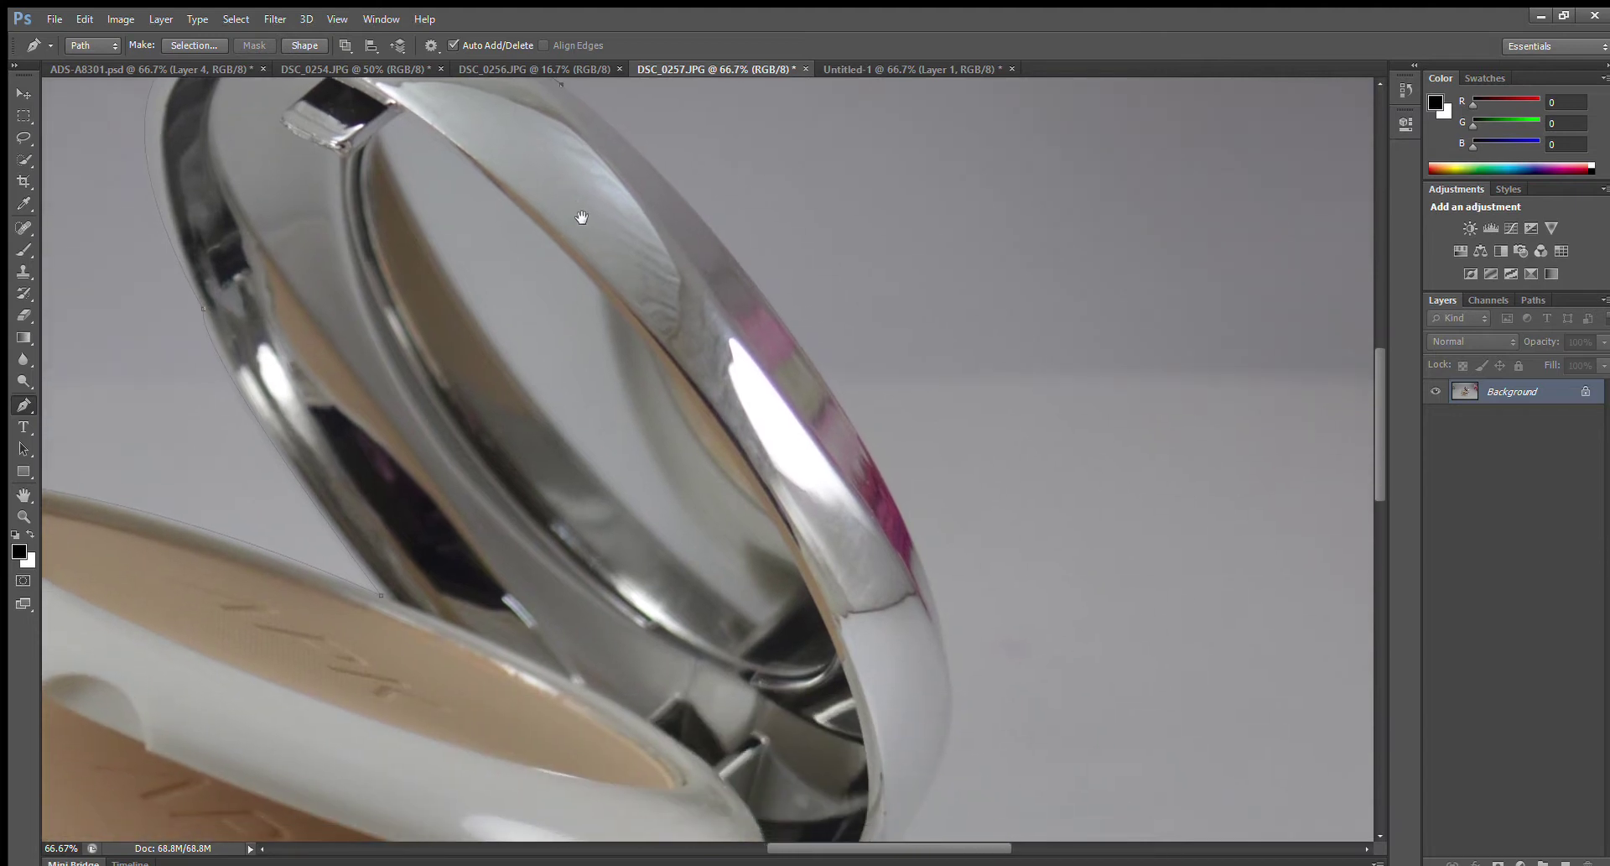
pyautogui.moveTo(846, 422); pyautogui.dragTo(949, 595)
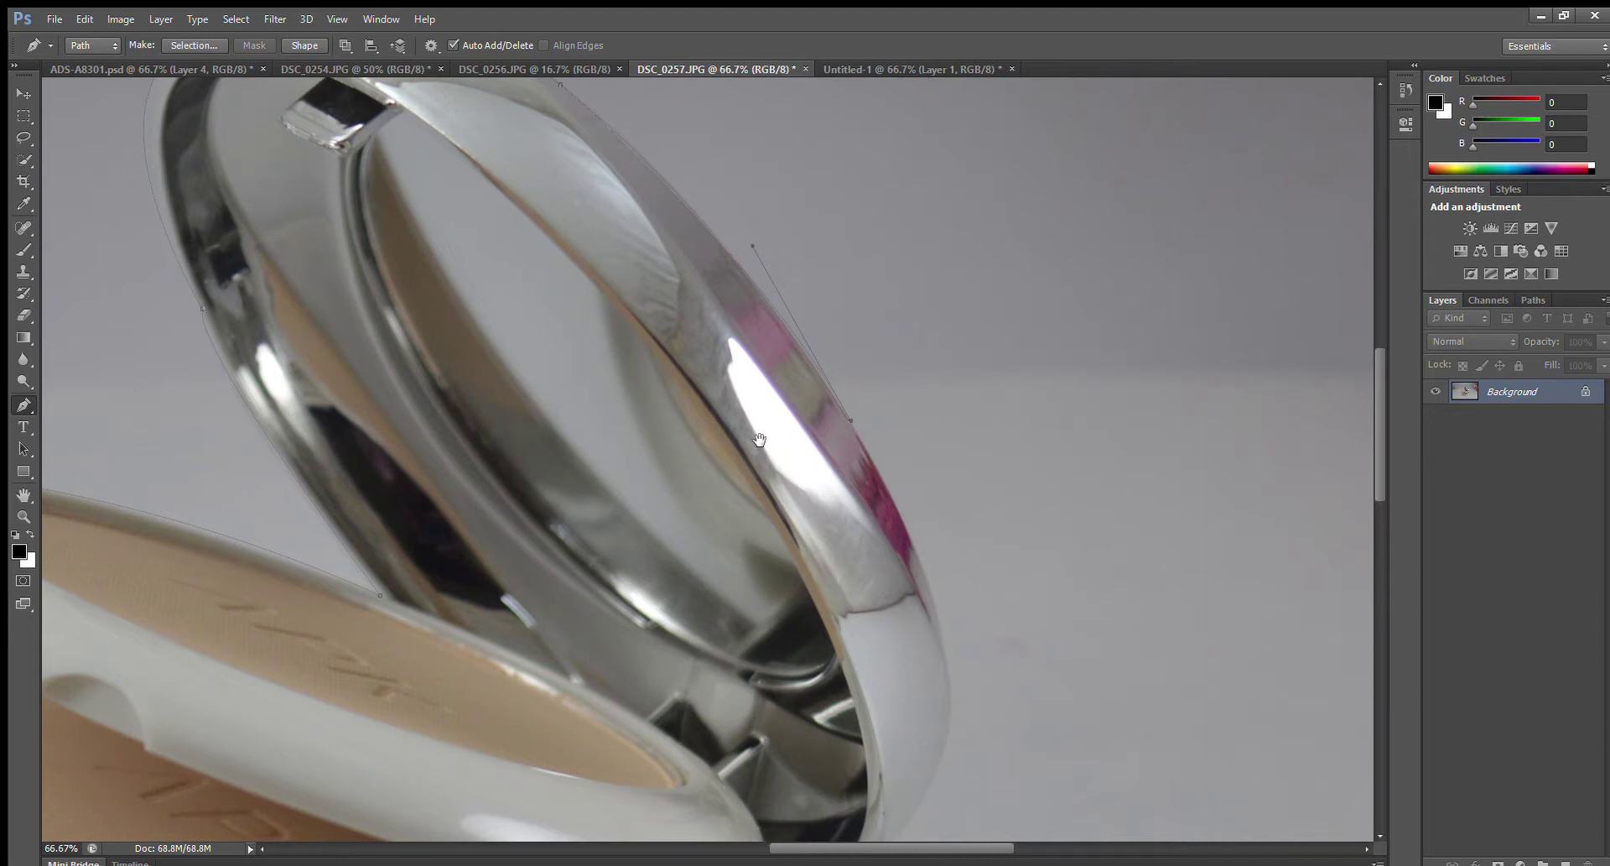
pyautogui.moveTo(780, 457); pyautogui.dragTo(604, 249)
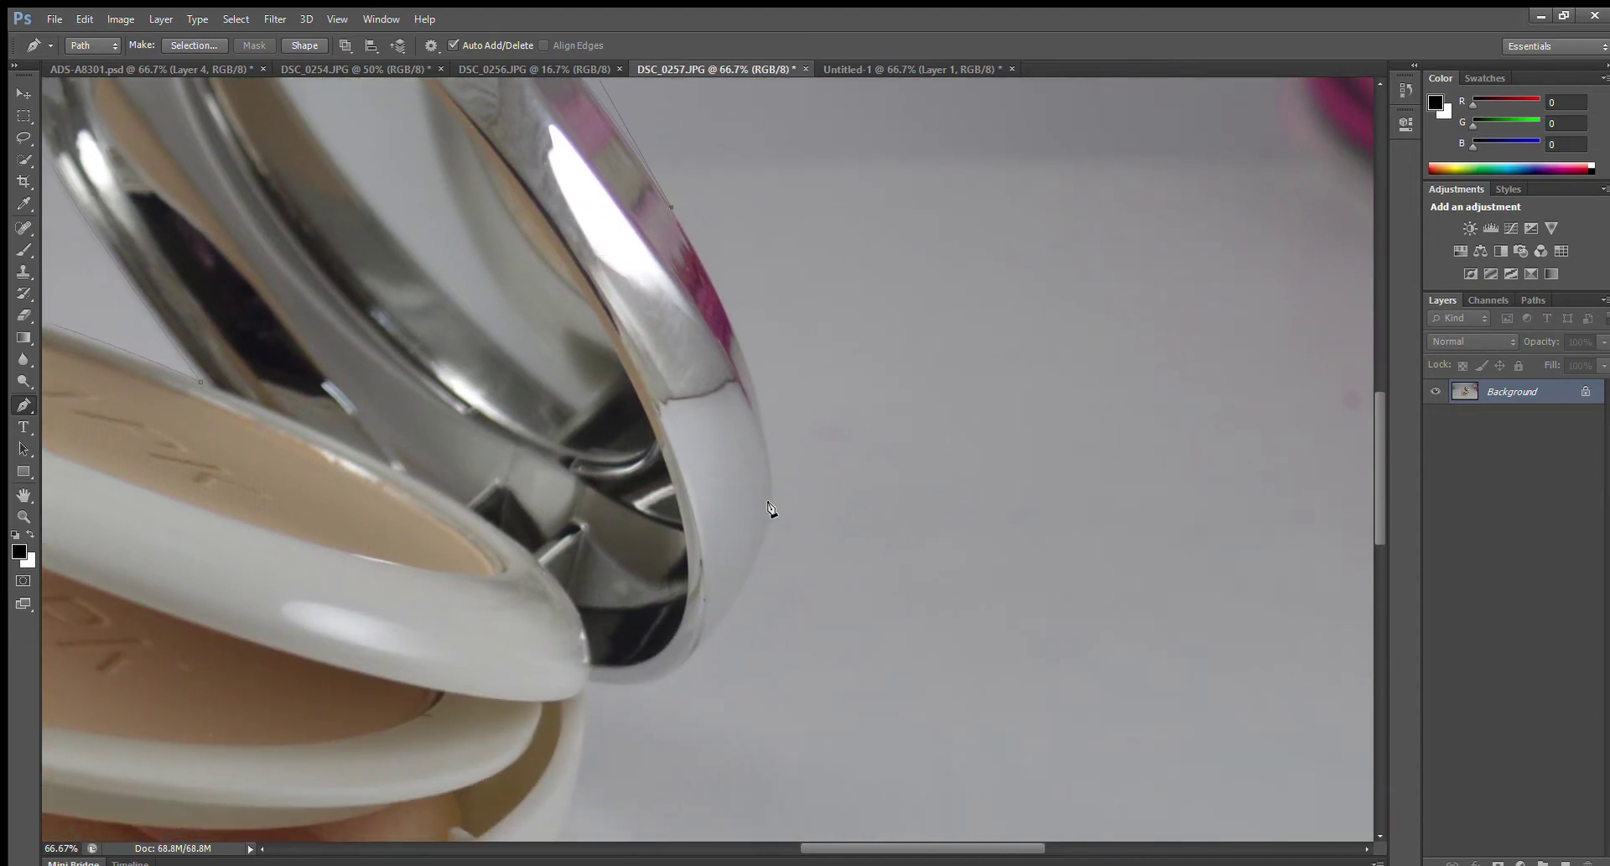
pyautogui.moveTo(769, 501); pyautogui.dragTo(761, 629)
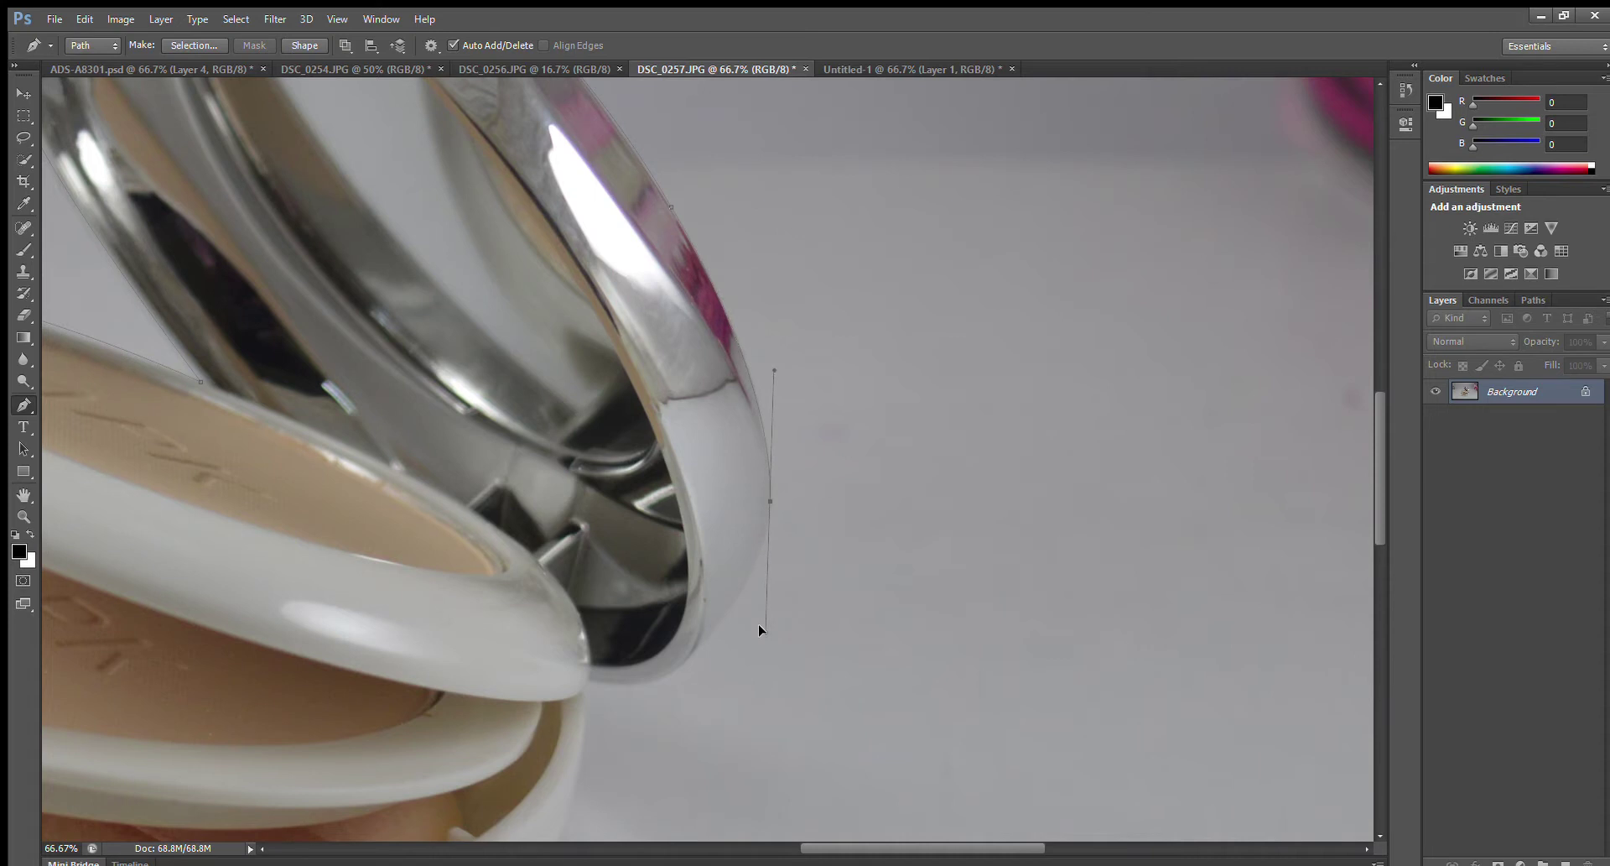
pyautogui.keyDown('alt'); pyautogui.click(770, 501); pyautogui.keyUp('alt')
# - Trace the lid's bottom curve to the hinge where it meets the trays, converting the anchors to corners
pyautogui.moveTo(707, 567); pyautogui.dragTo(708, 341)
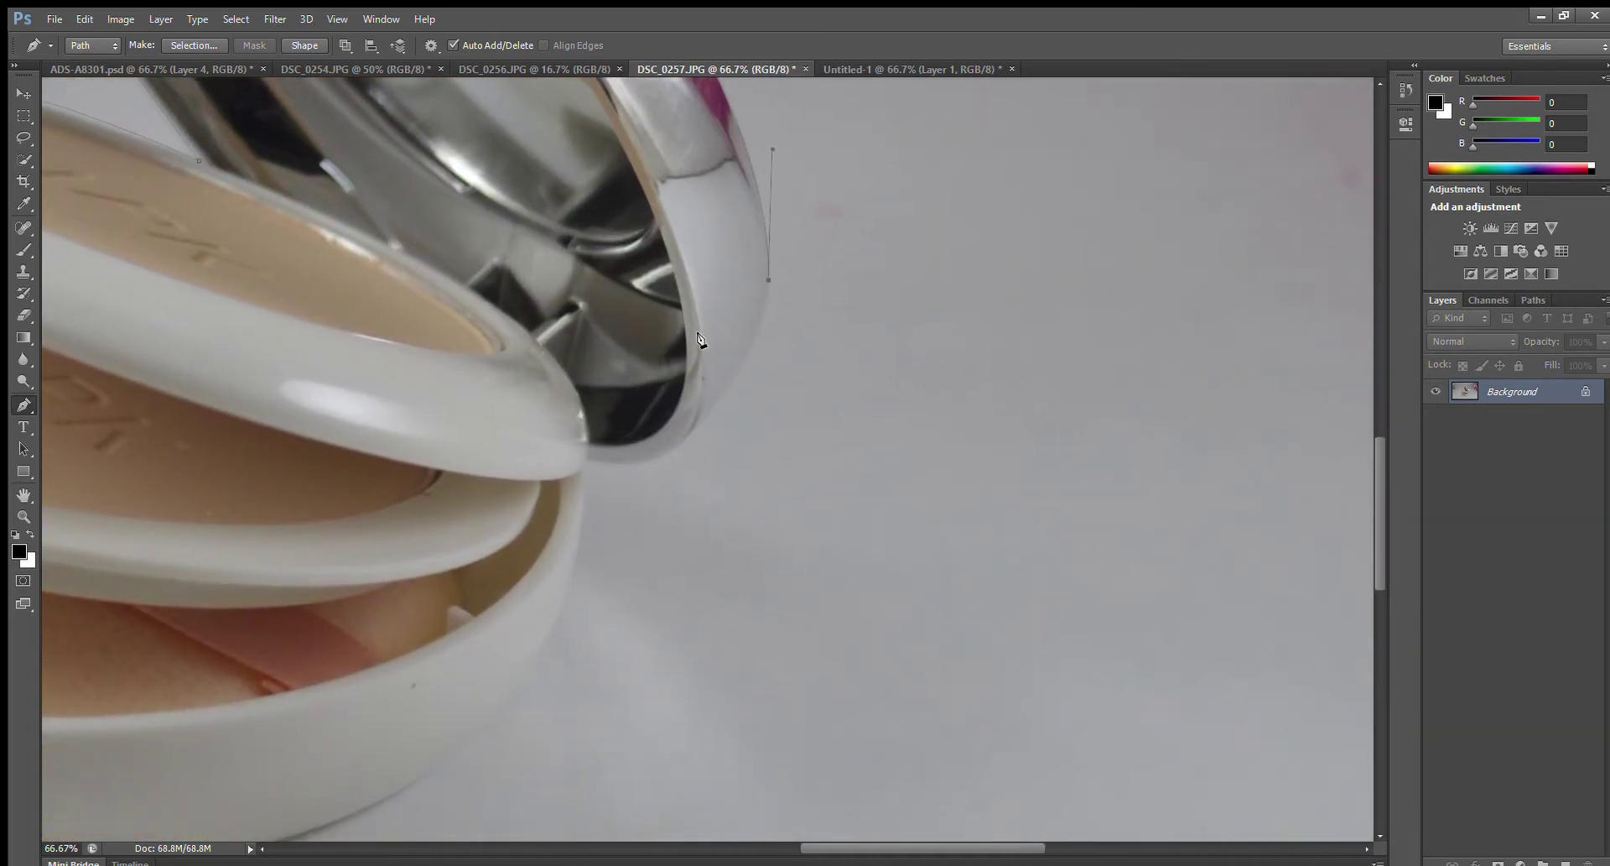
pyautogui.moveTo(678, 447); pyautogui.dragTo(587, 525)
pyautogui.keyDown('alt'); pyautogui.click(678, 446); pyautogui.keyUp('alt')
pyautogui.moveTo(589, 458); pyautogui.dragTo(523, 440)
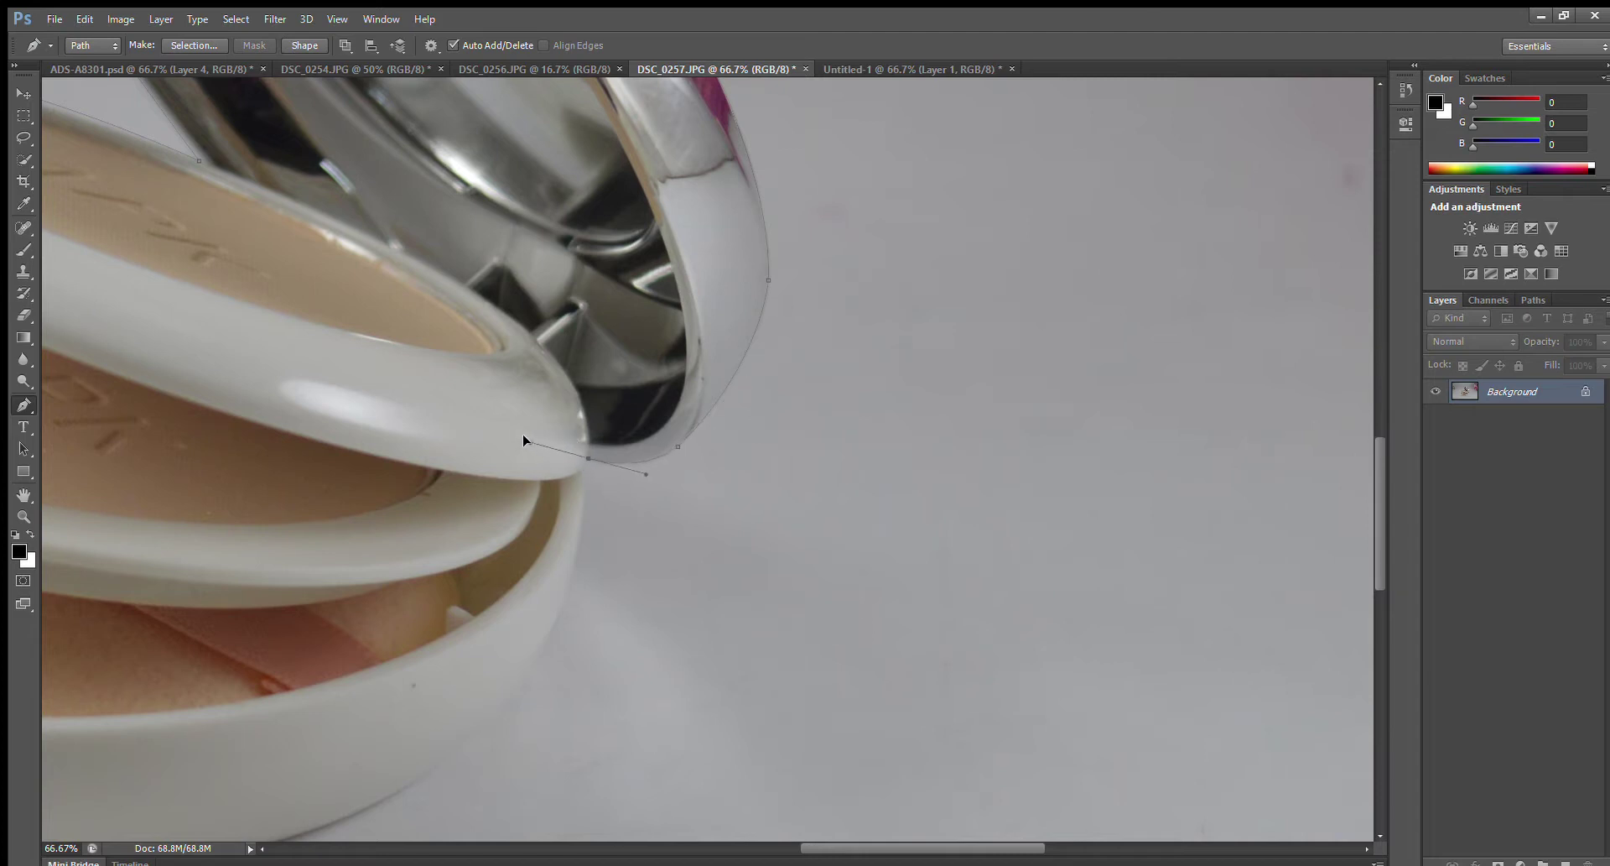
pyautogui.keyDown('alt'); pyautogui.click(589, 459); pyautogui.keyUp('alt')
# - Trace the hinge-side edge of the base, close the path at its starting anchor, and load it as a selection
pyautogui.moveTo(460, 611); pyautogui.dragTo(525, 387)
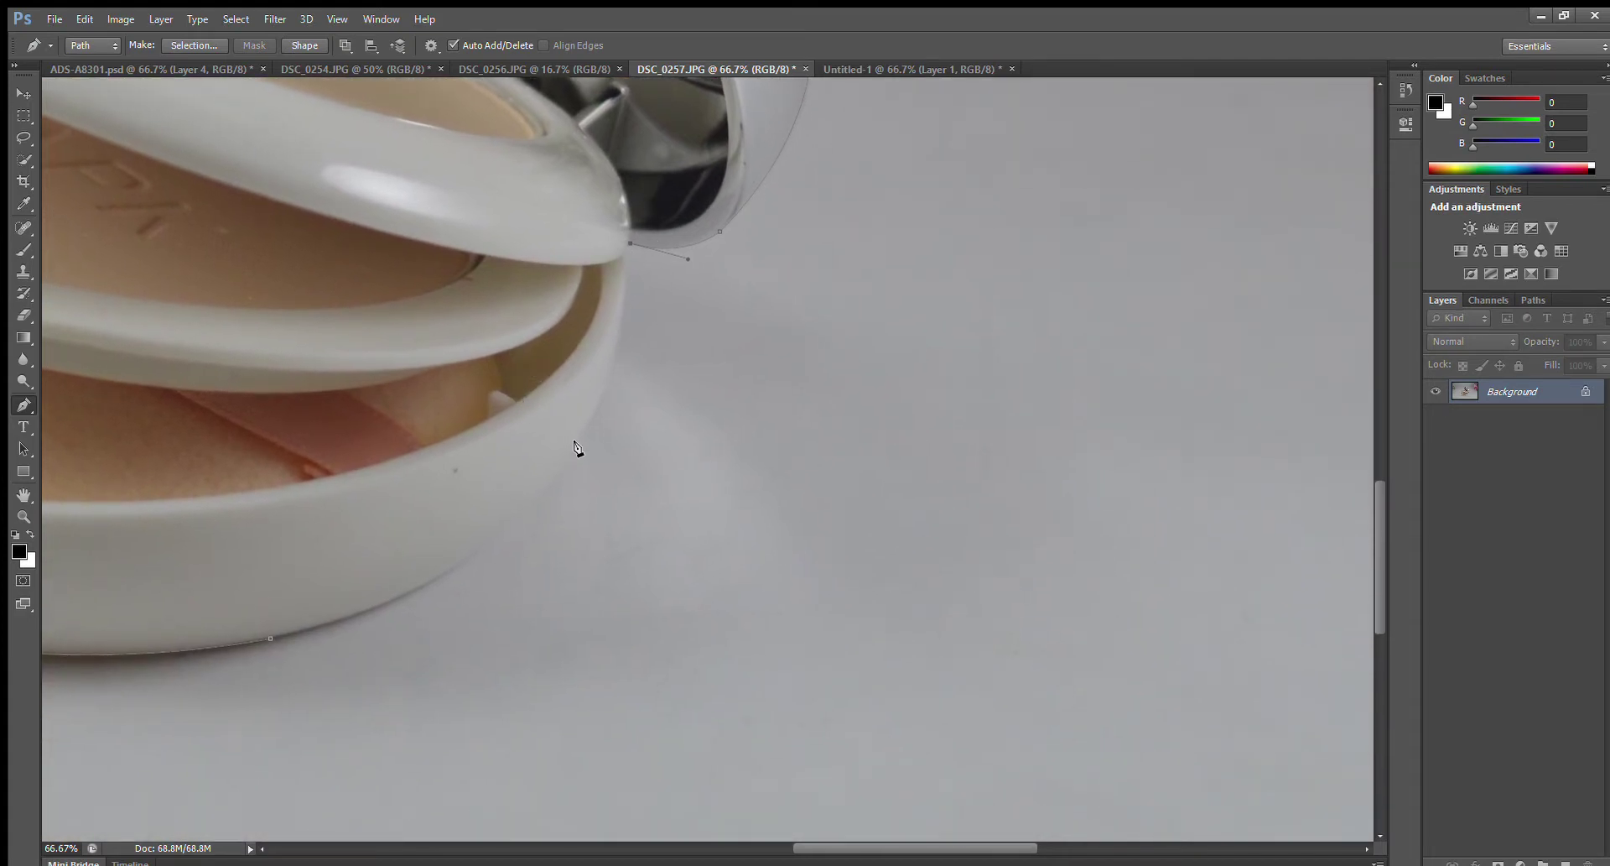
pyautogui.moveTo(580, 440); pyautogui.dragTo(531, 479)
pyautogui.click(579, 441)
pyautogui.moveTo(267, 639); pyautogui.dragTo(57, 672)
pyautogui.hotkey('ctrl', 'Return')
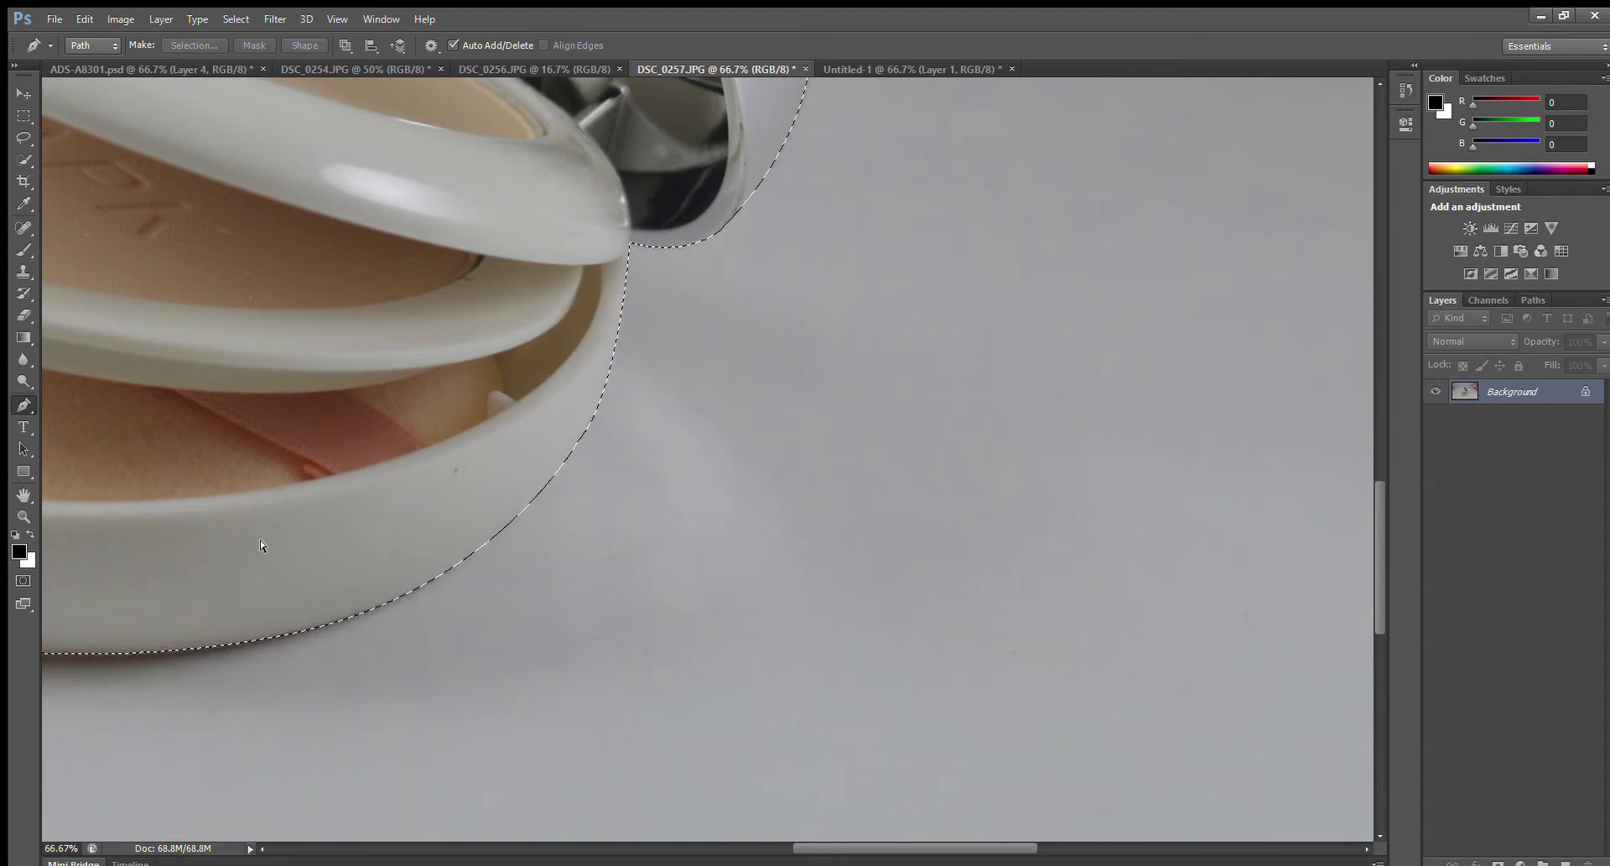
# - Cut the selected compact out of DSC_0257.JPG and paste it into Untitled-1 as a new layer
pyautogui.press('BackSpace')
pyautogui.hotkey('ctrl', 'd')
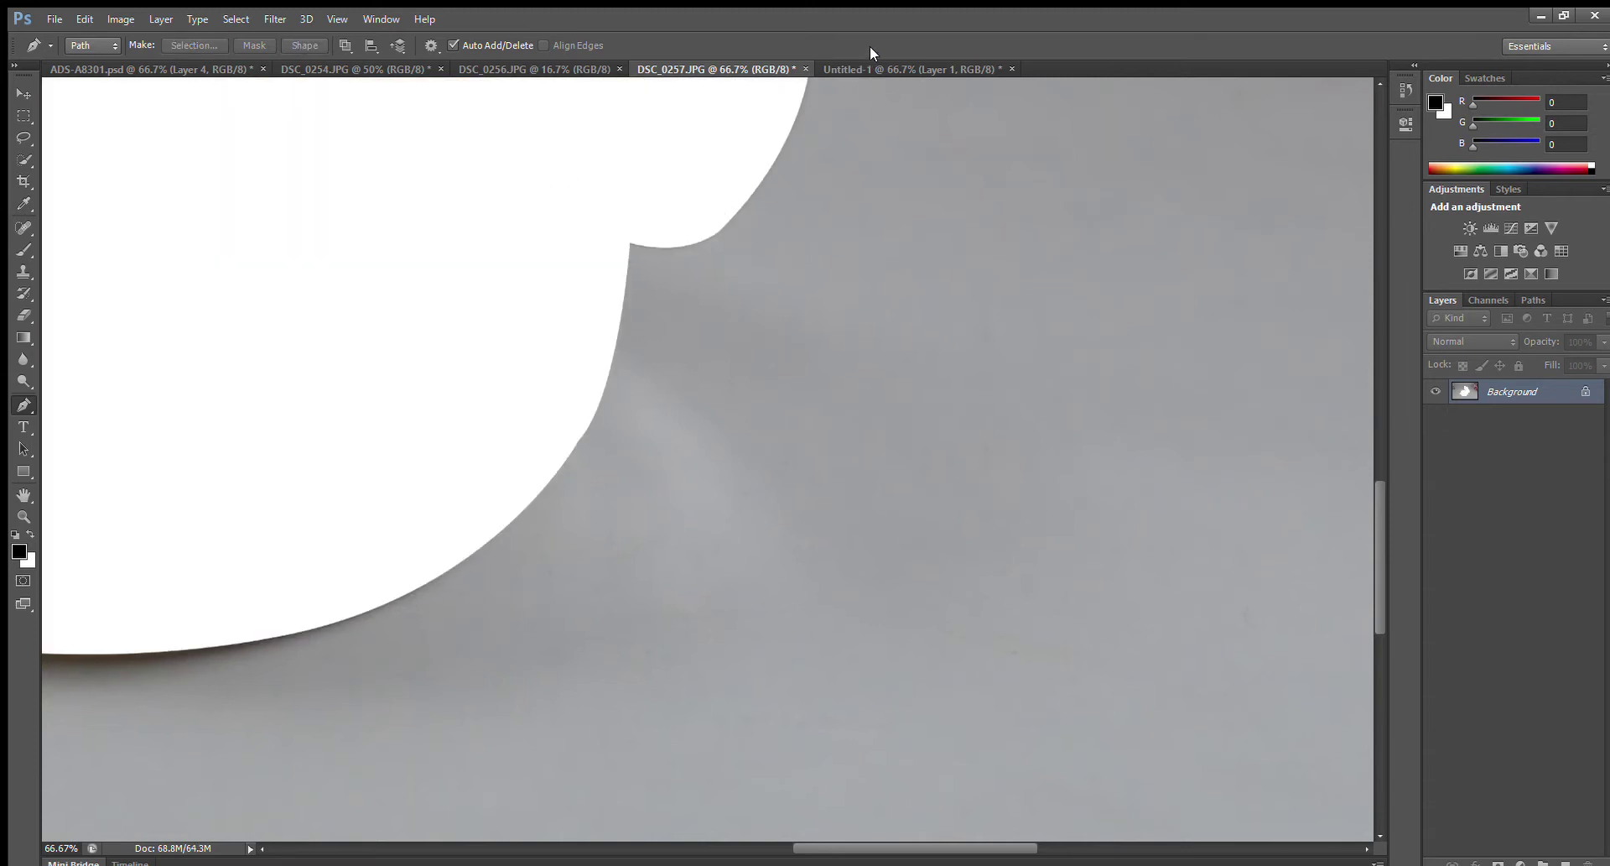
pyautogui.click(869, 68)
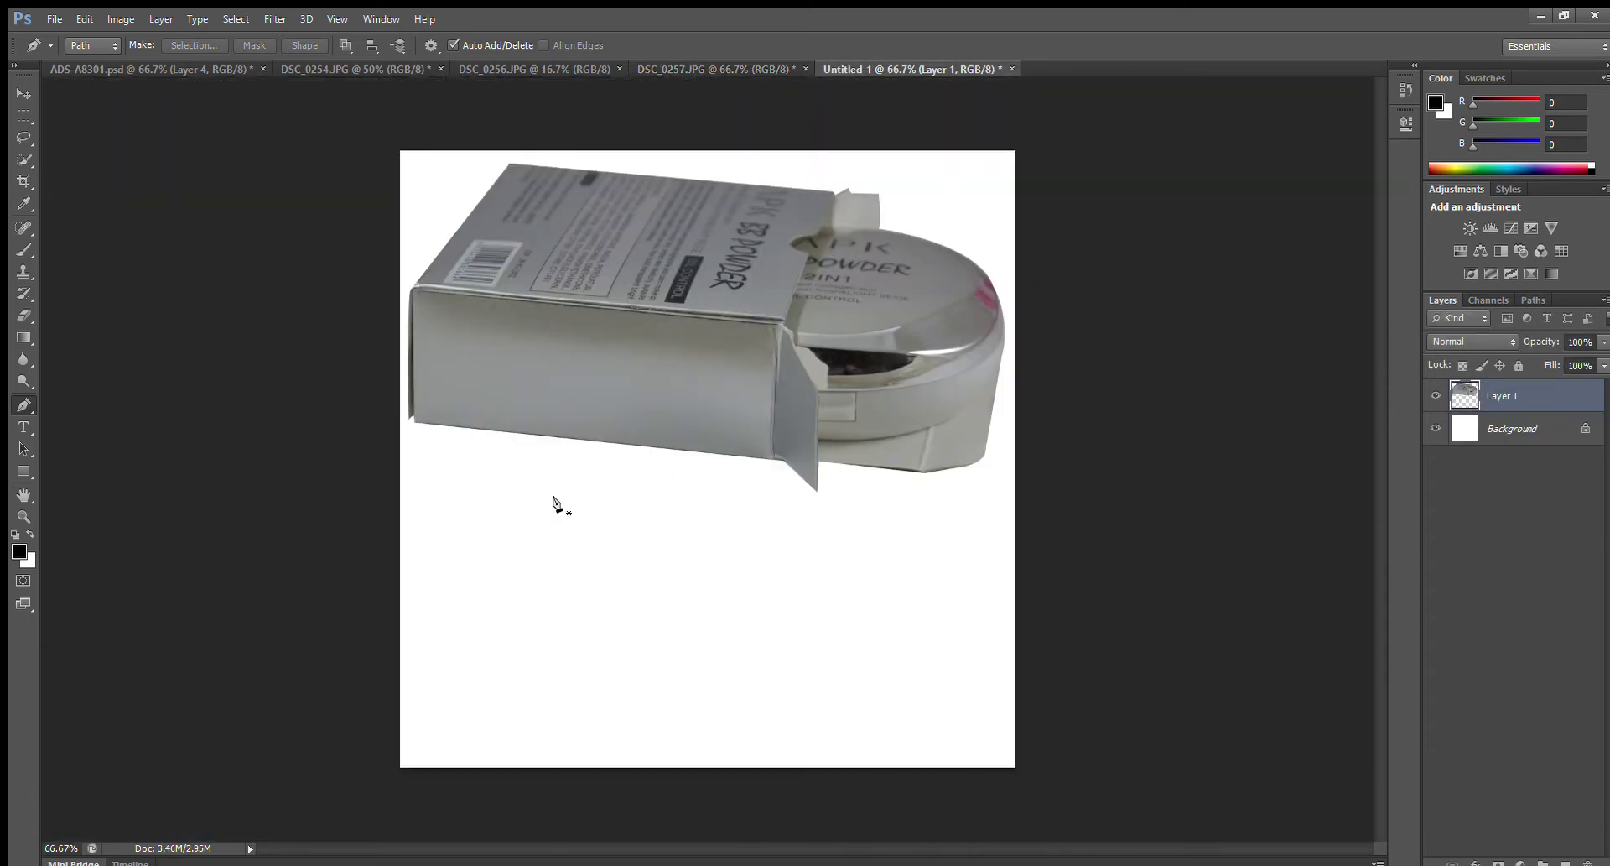
pyautogui.hotkey('ctrl', 'v')
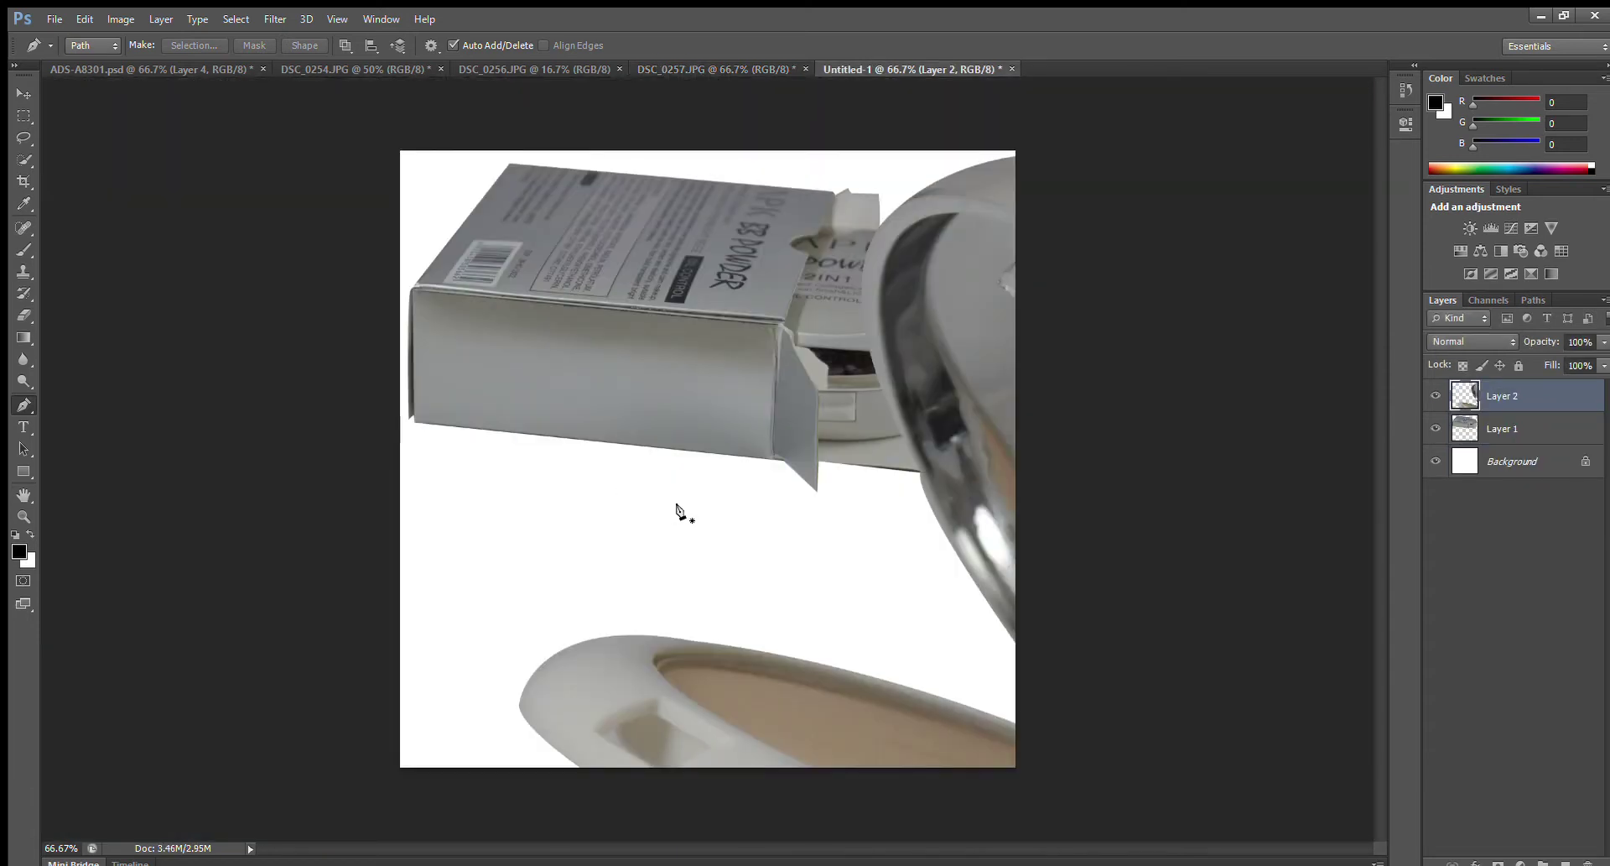
# - Scale the pasted compact to about 33.6% and place it at X 586 px, Y 609.5 px, in front of the box
pyautogui.hotkey('ctrl', 't')
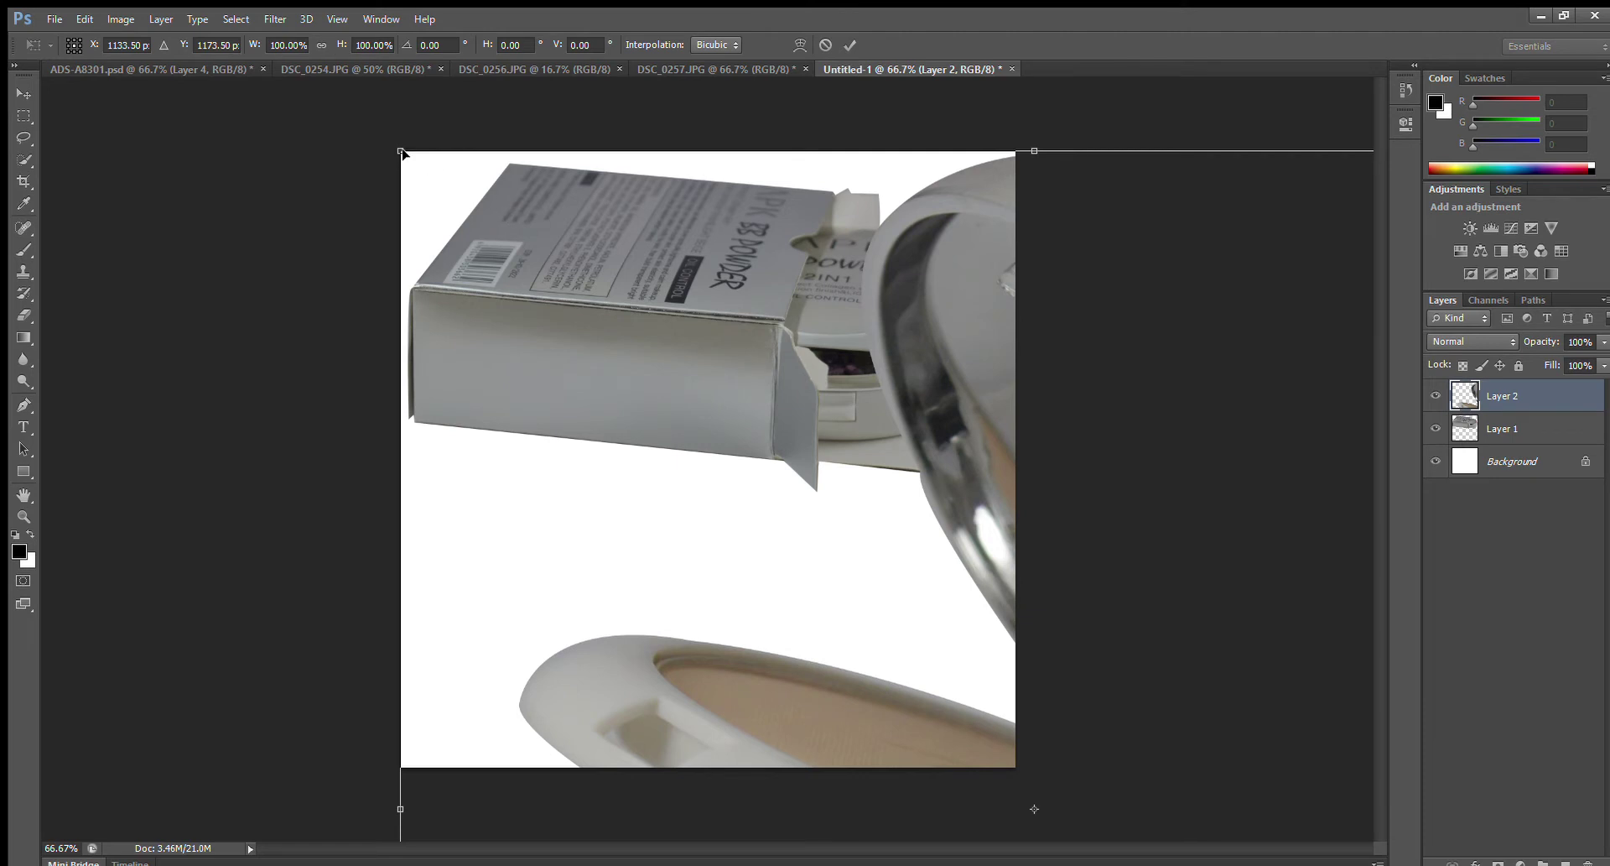
pyautogui.moveTo(399, 149); pyautogui.dragTo(768, 531)
pyautogui.moveTo(822, 617); pyautogui.dragTo(533, 375)
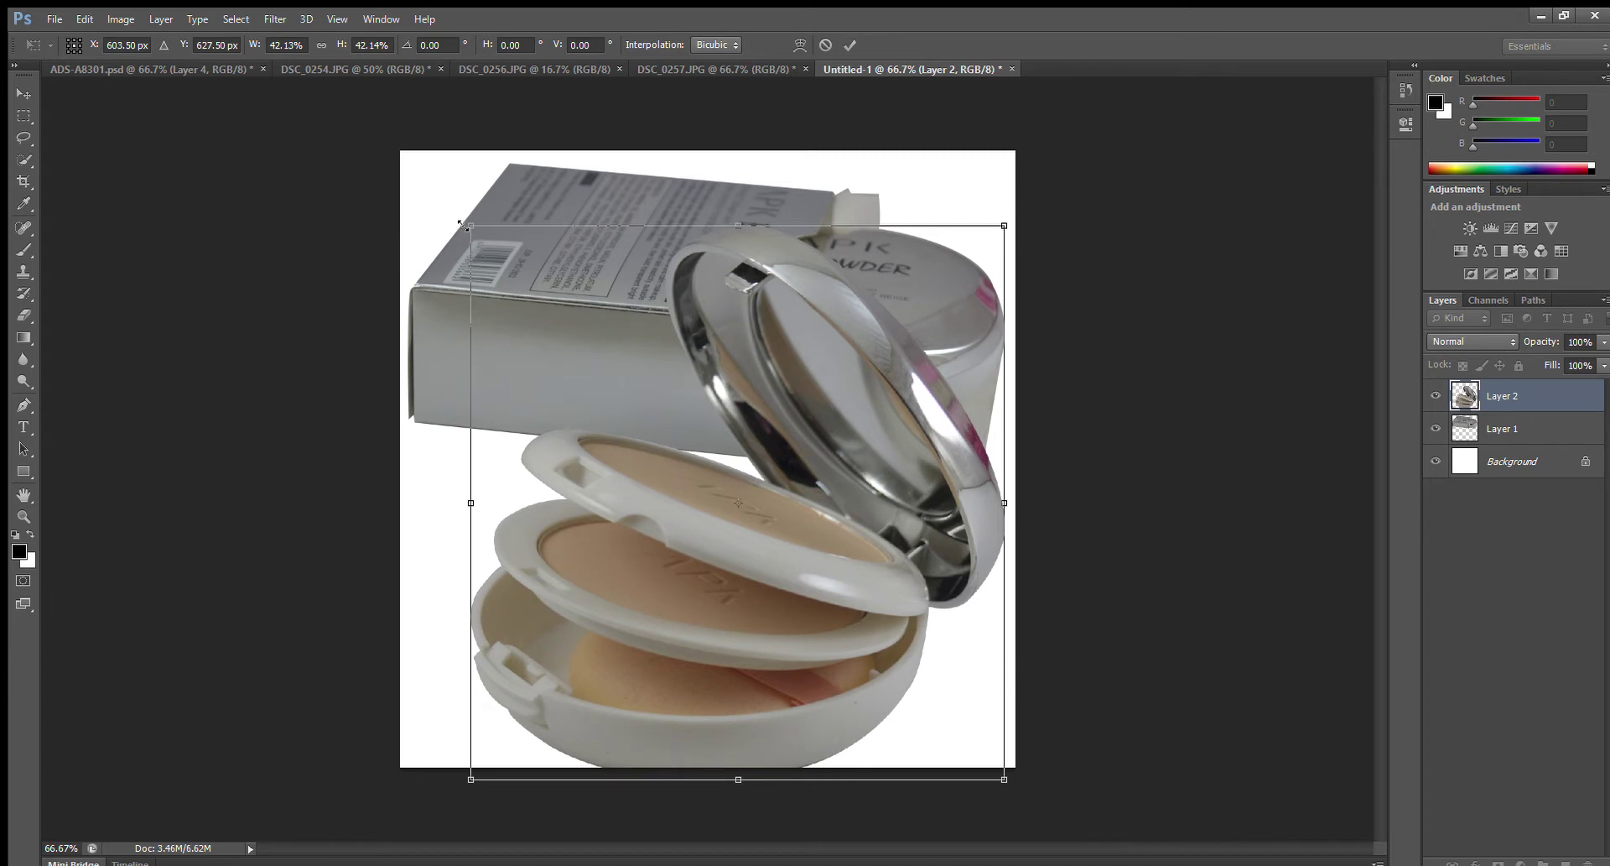
pyautogui.moveTo(466, 220); pyautogui.dragTo(515, 283)
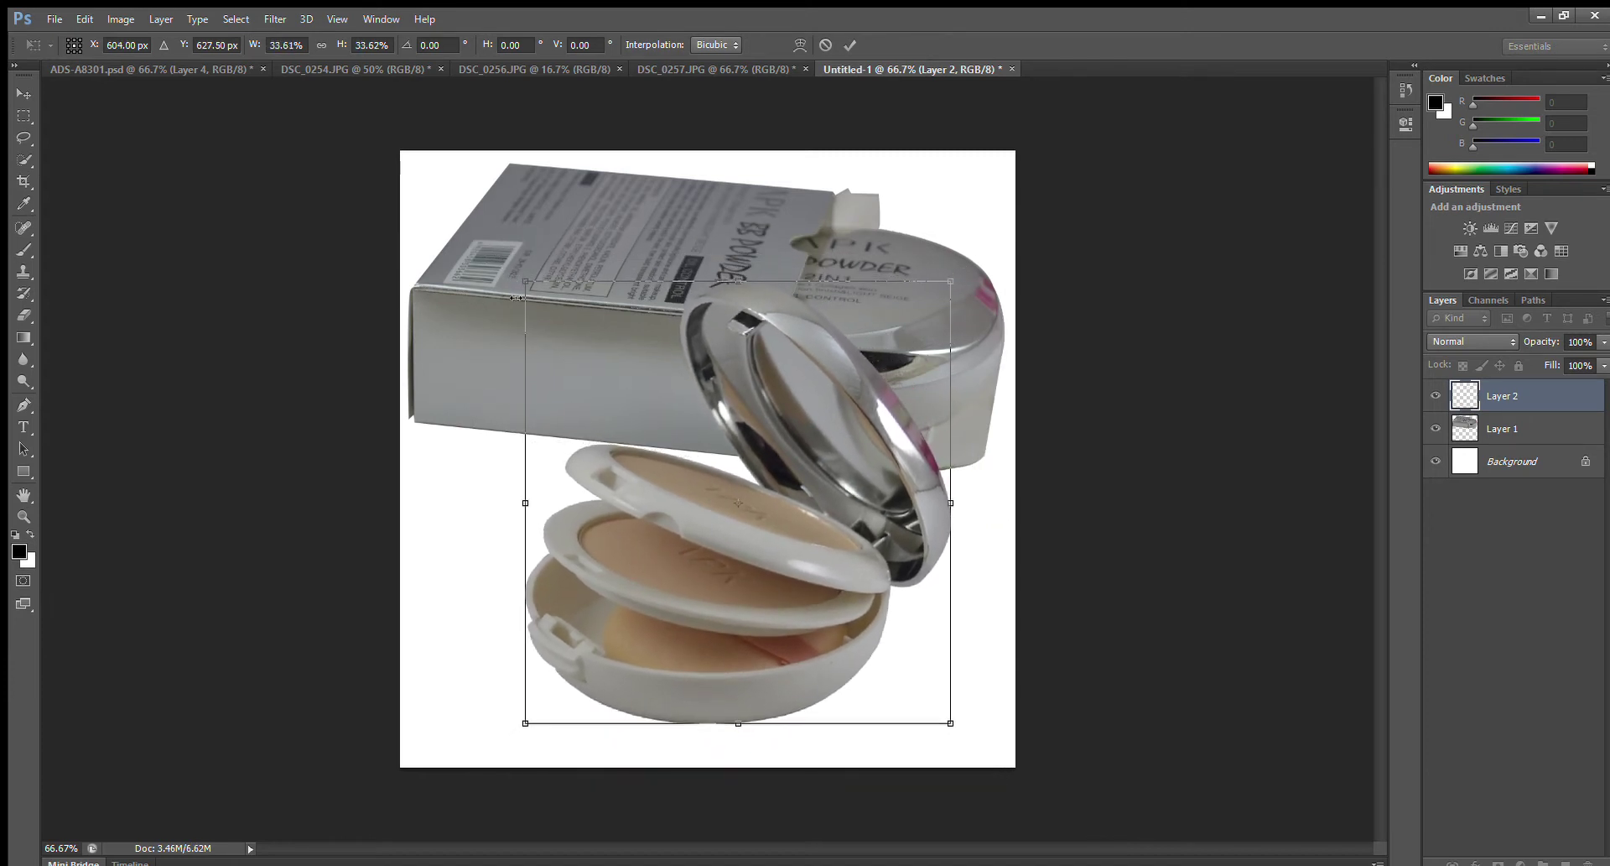
pyautogui.moveTo(722, 617); pyautogui.dragTo(710, 611)
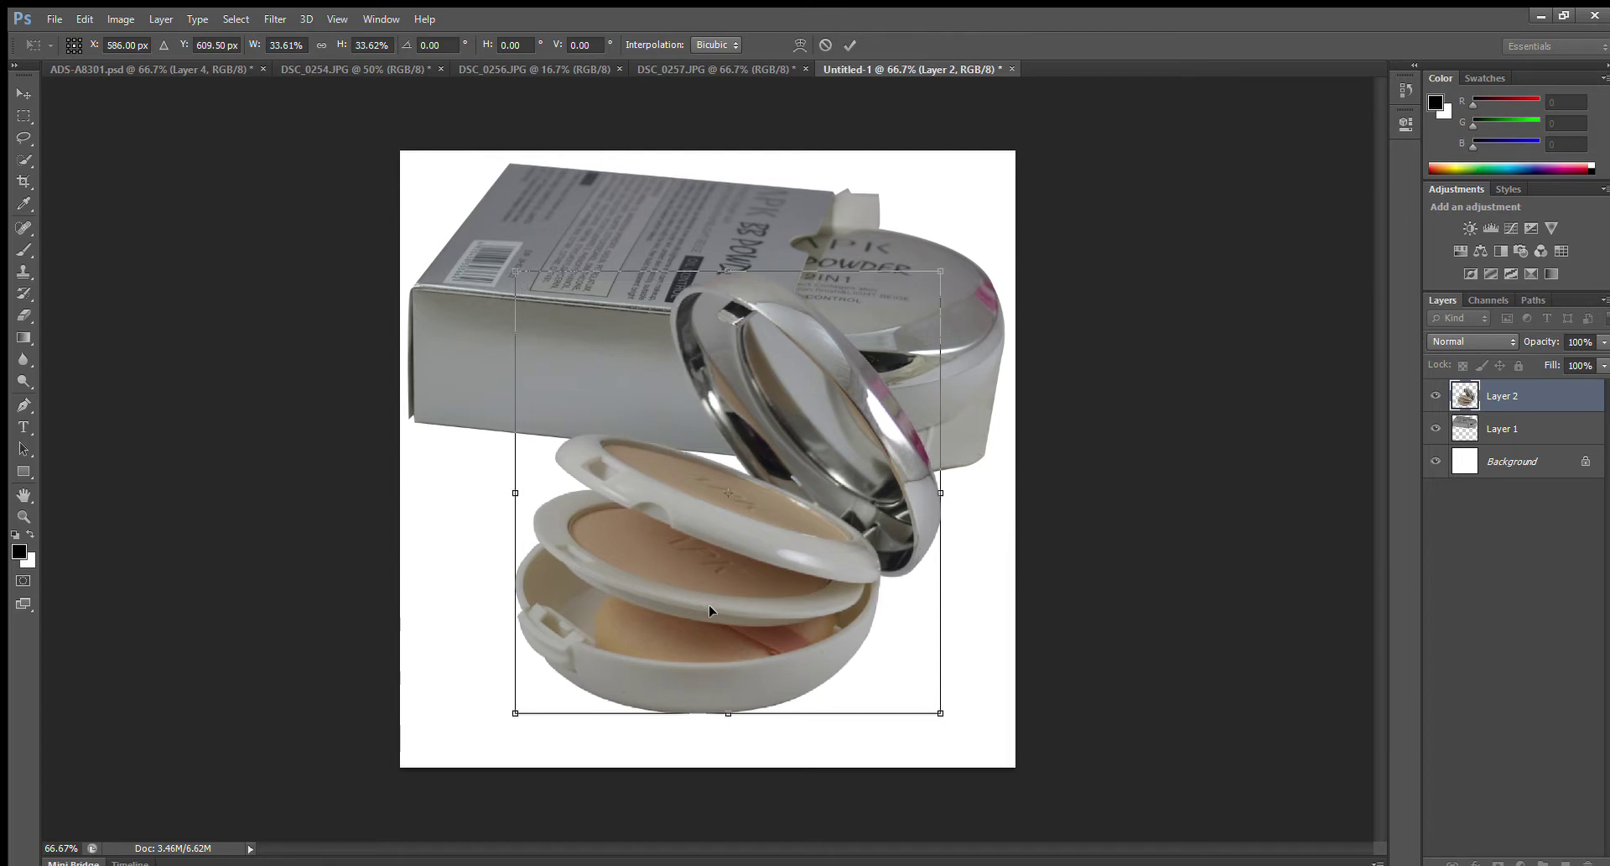
pyautogui.press('p')
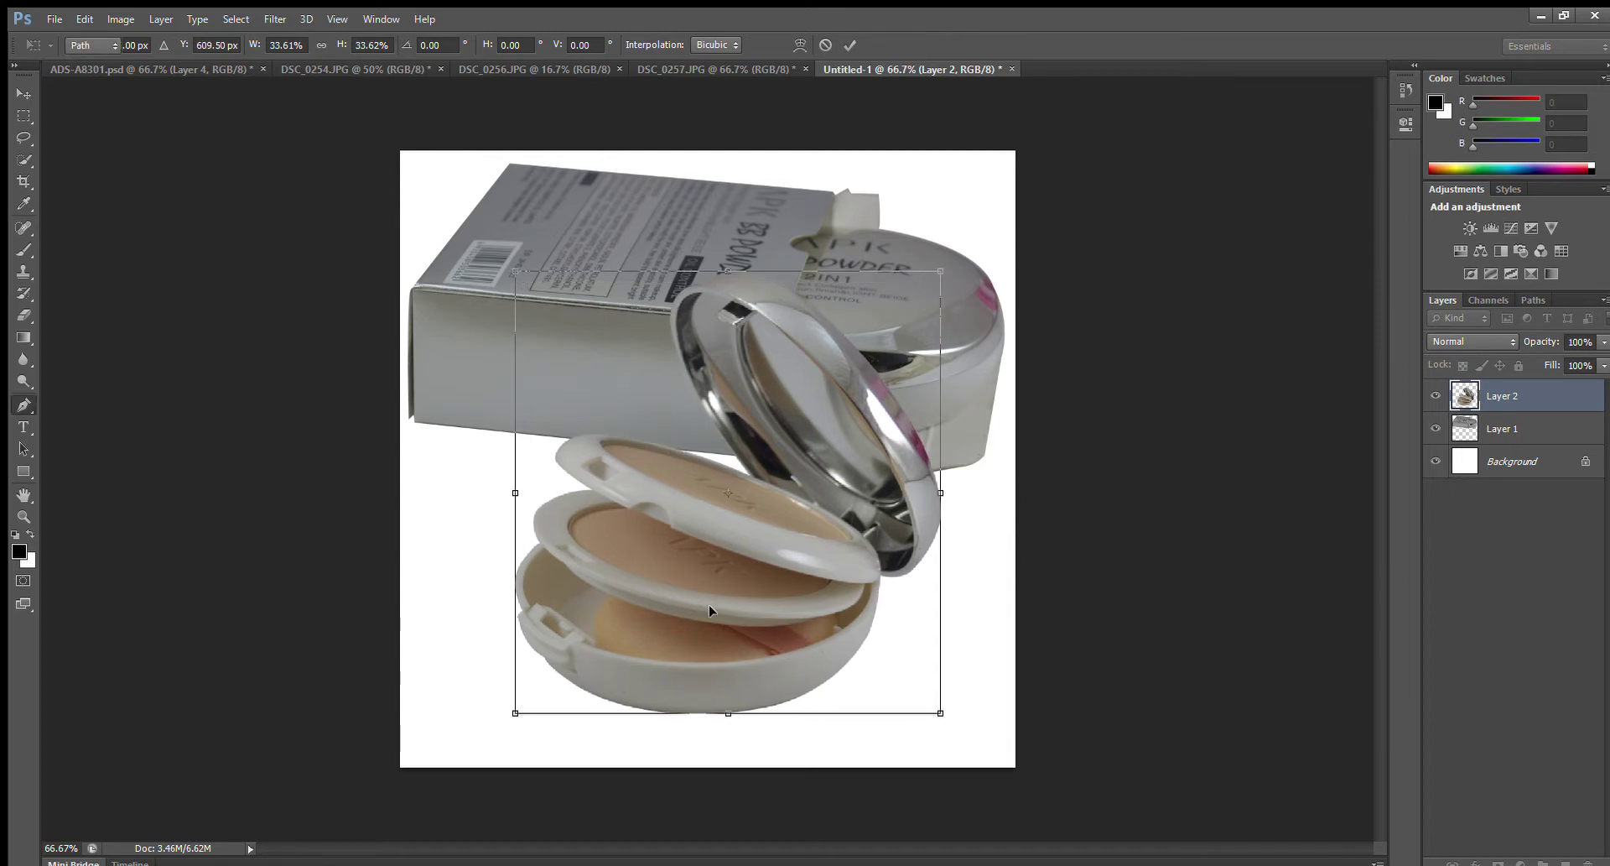
pyautogui.press('Return')
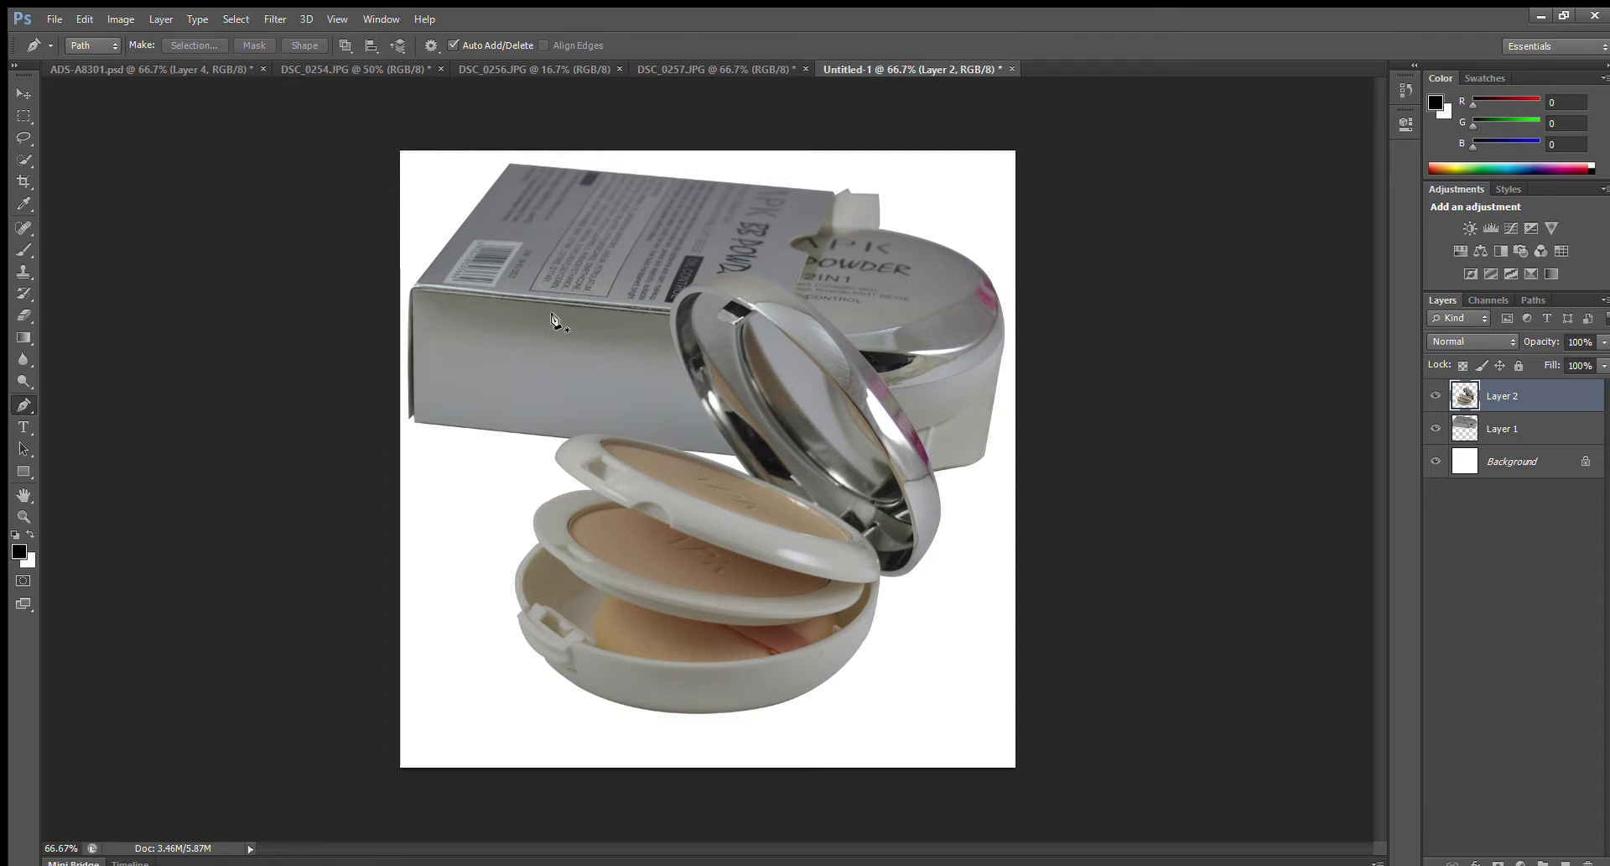
# - Scale the powder box layer to about 95.9% and place it at X 540.5 px, Y 296 px
pyautogui.press('v')
pyautogui.moveTo(621, 352); pyautogui.dragTo(623, 348)
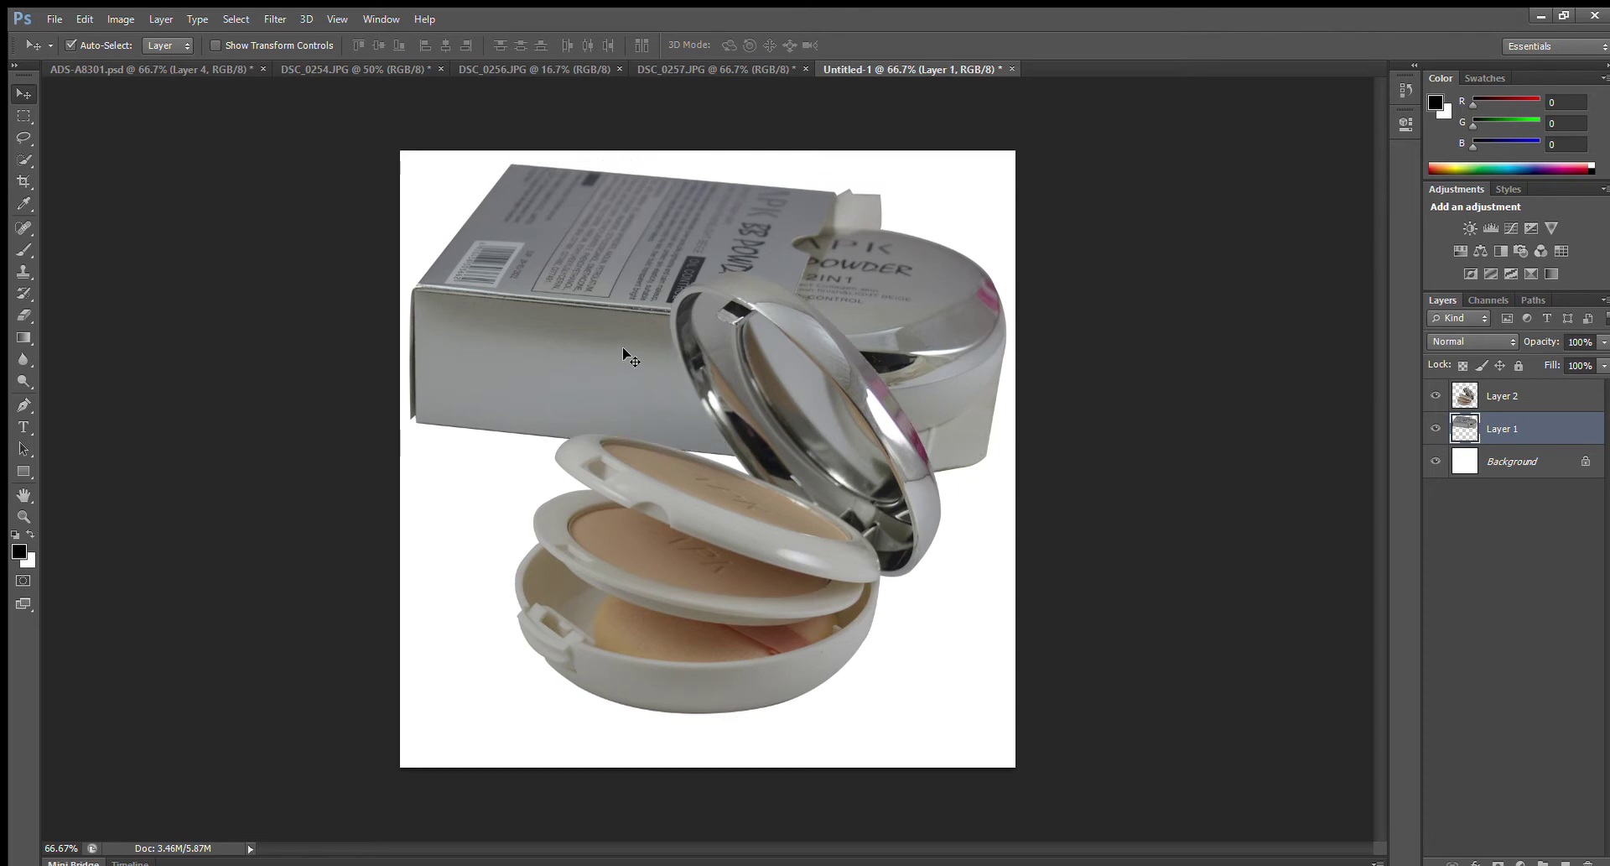
pyautogui.hotkey('ctrl', 't')
pyautogui.moveTo(409, 165); pyautogui.dragTo(434, 177)
pyautogui.moveTo(635, 360)
pyautogui.mouseDown()
pyautogui.moveTo(601, 341)
pyautogui.moveTo(614, 346)
pyautogui.mouseUp()
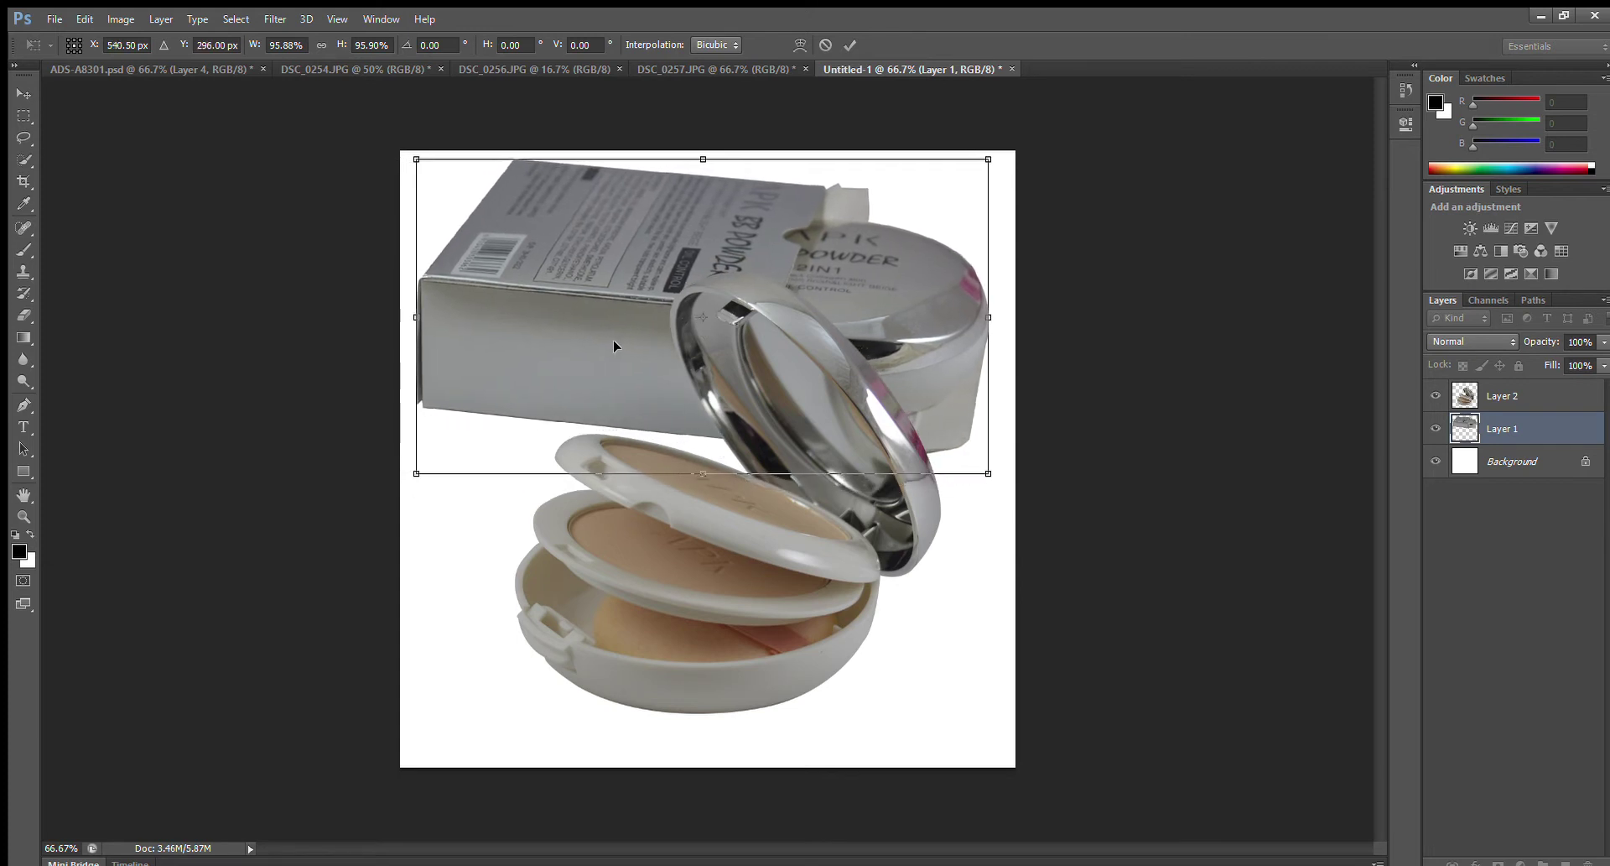
pyautogui.press('Return')
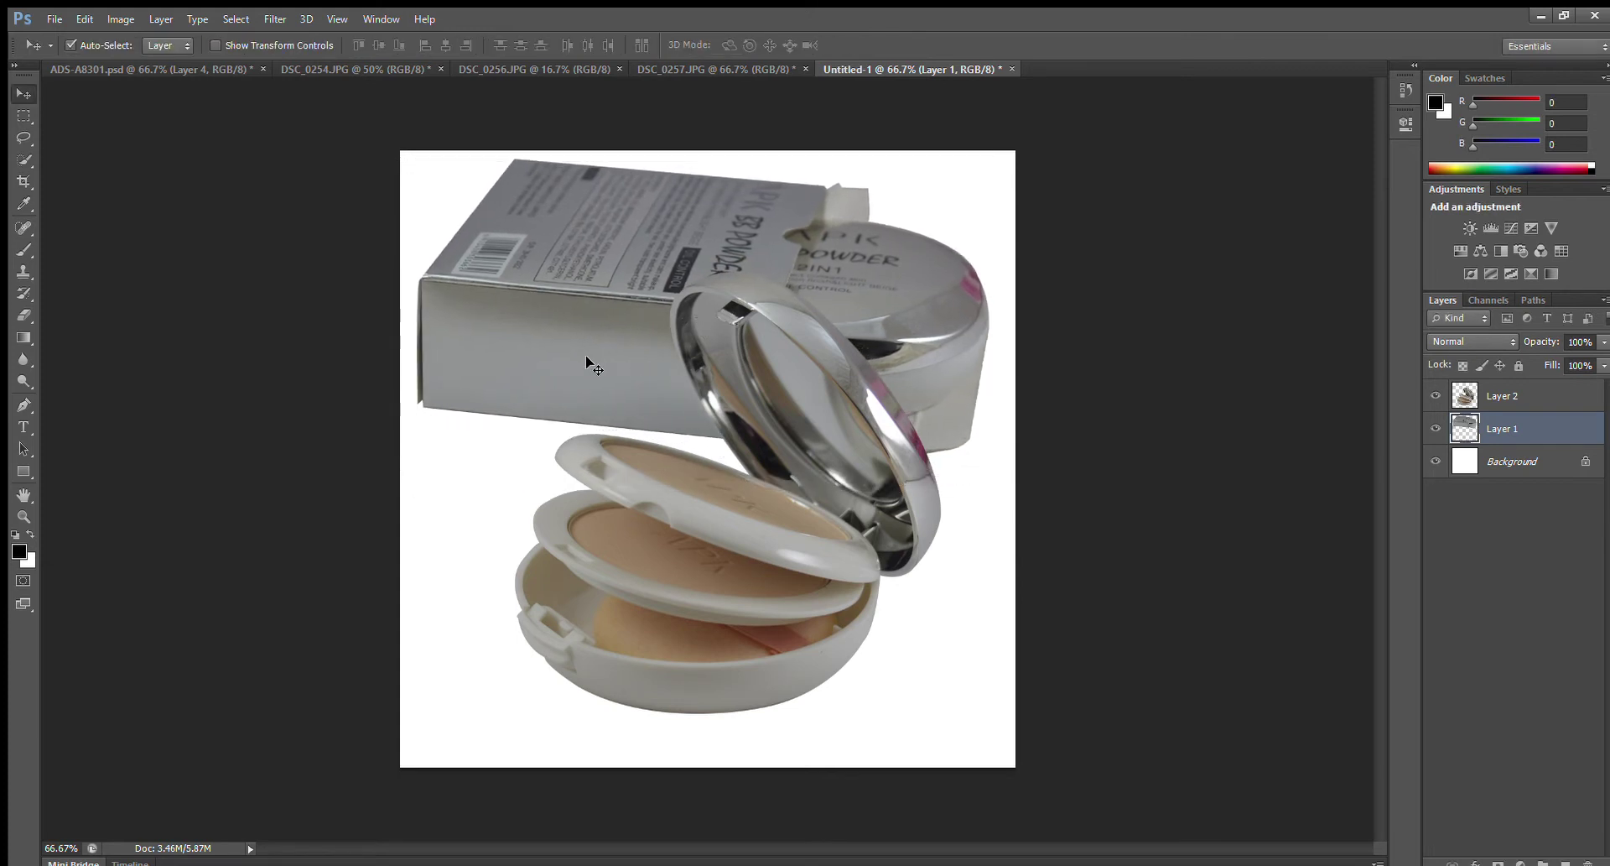
# - Enlarge the open compact to about 102.7% and nudge it slightly upward
pyautogui.click(669, 533)
pyautogui.hotkey('ctrl', 't')
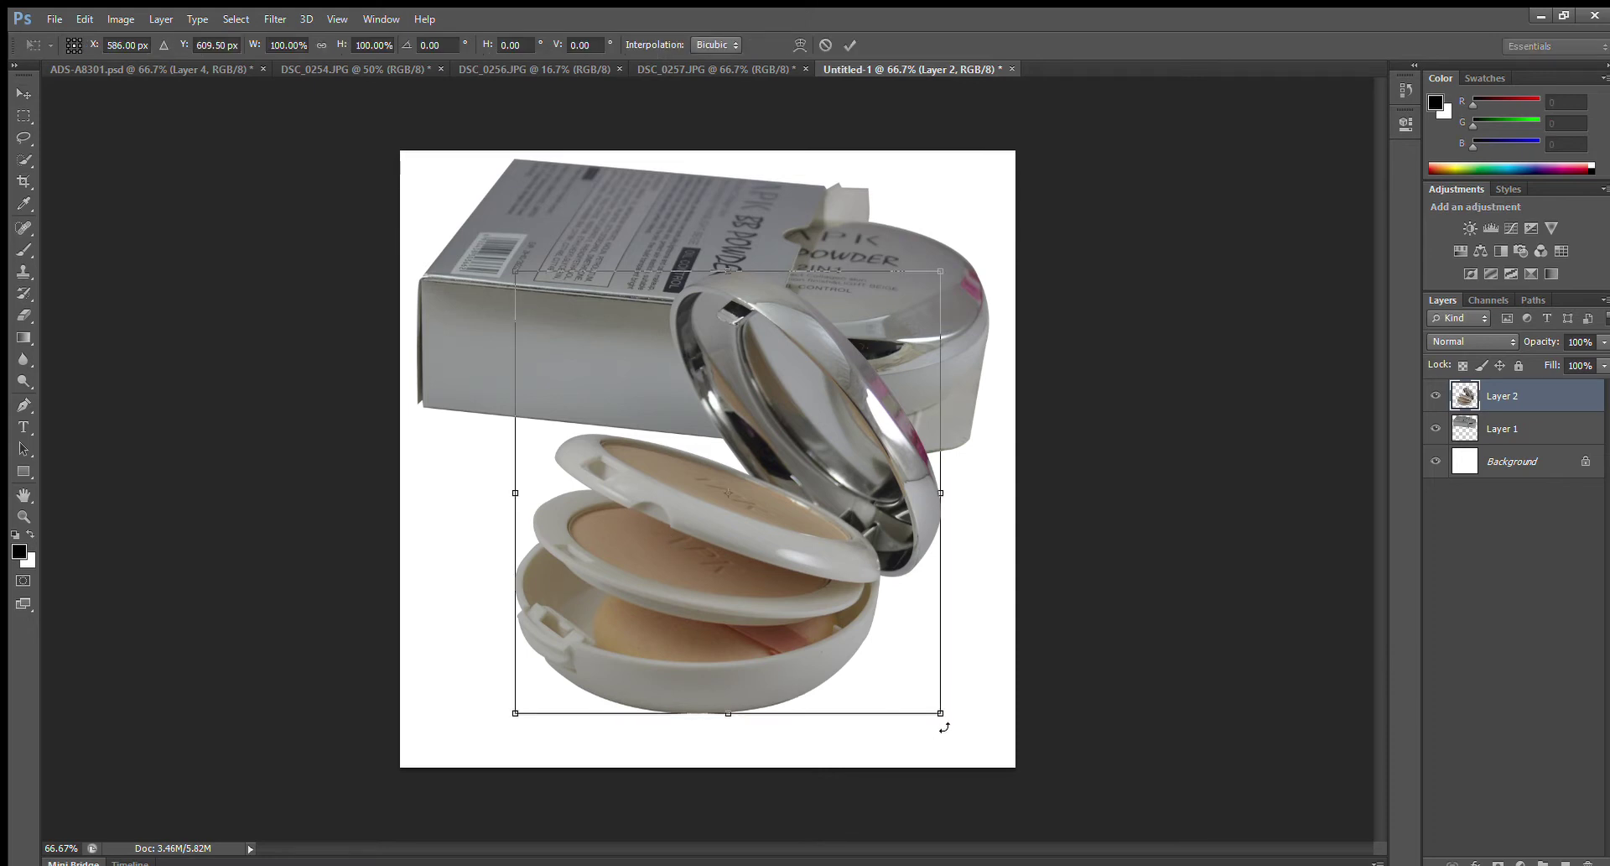
pyautogui.moveTo(941, 714); pyautogui.dragTo(947, 719)
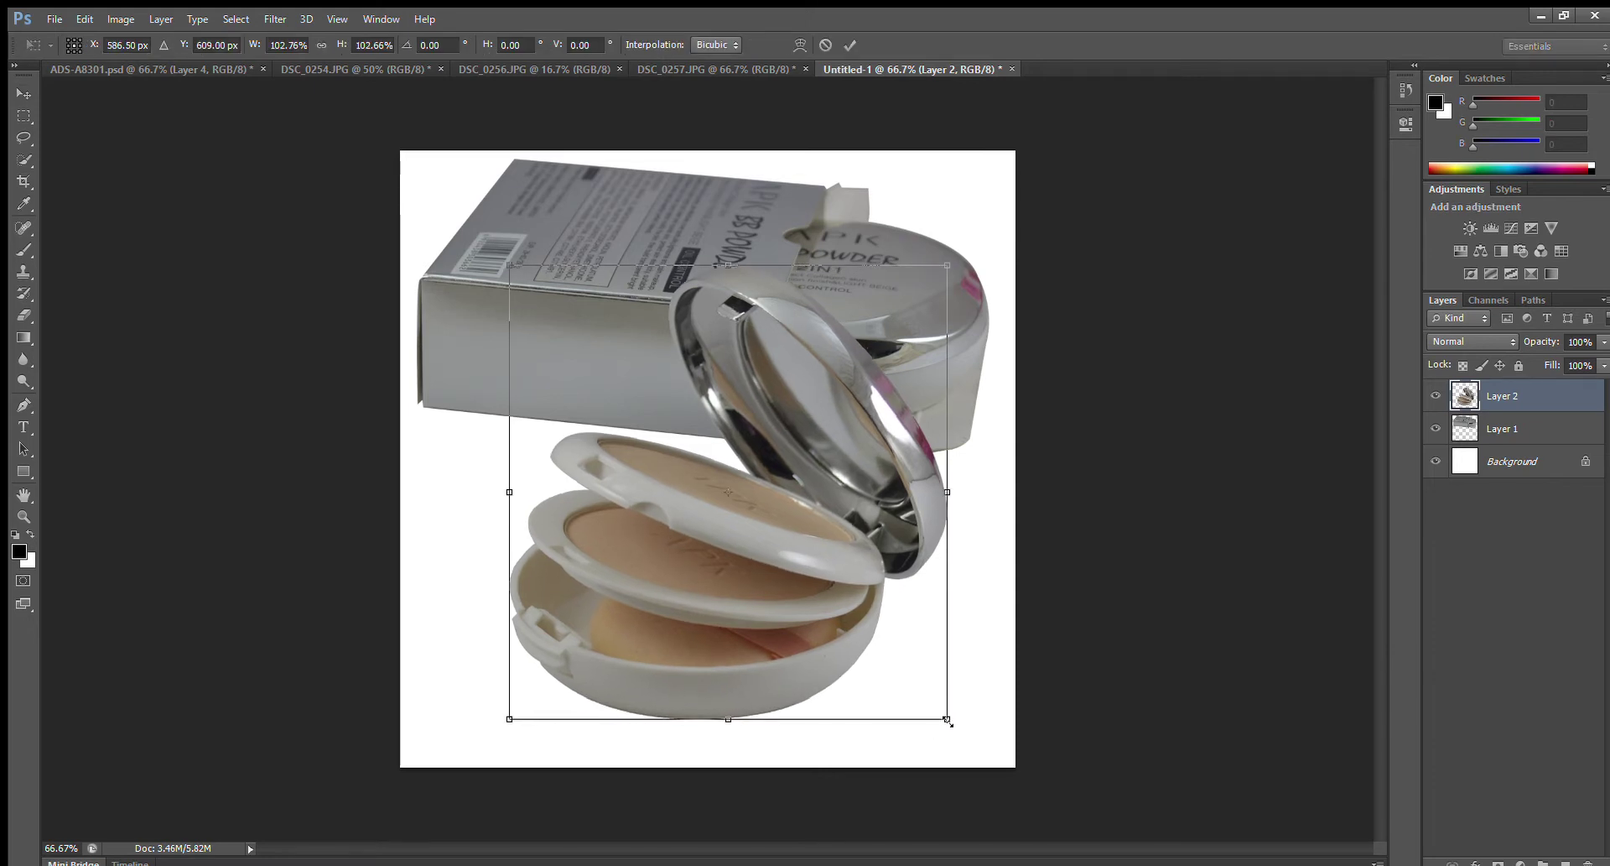
pyautogui.moveTo(726, 635); pyautogui.dragTo(729, 629)
pyautogui.press('Return')
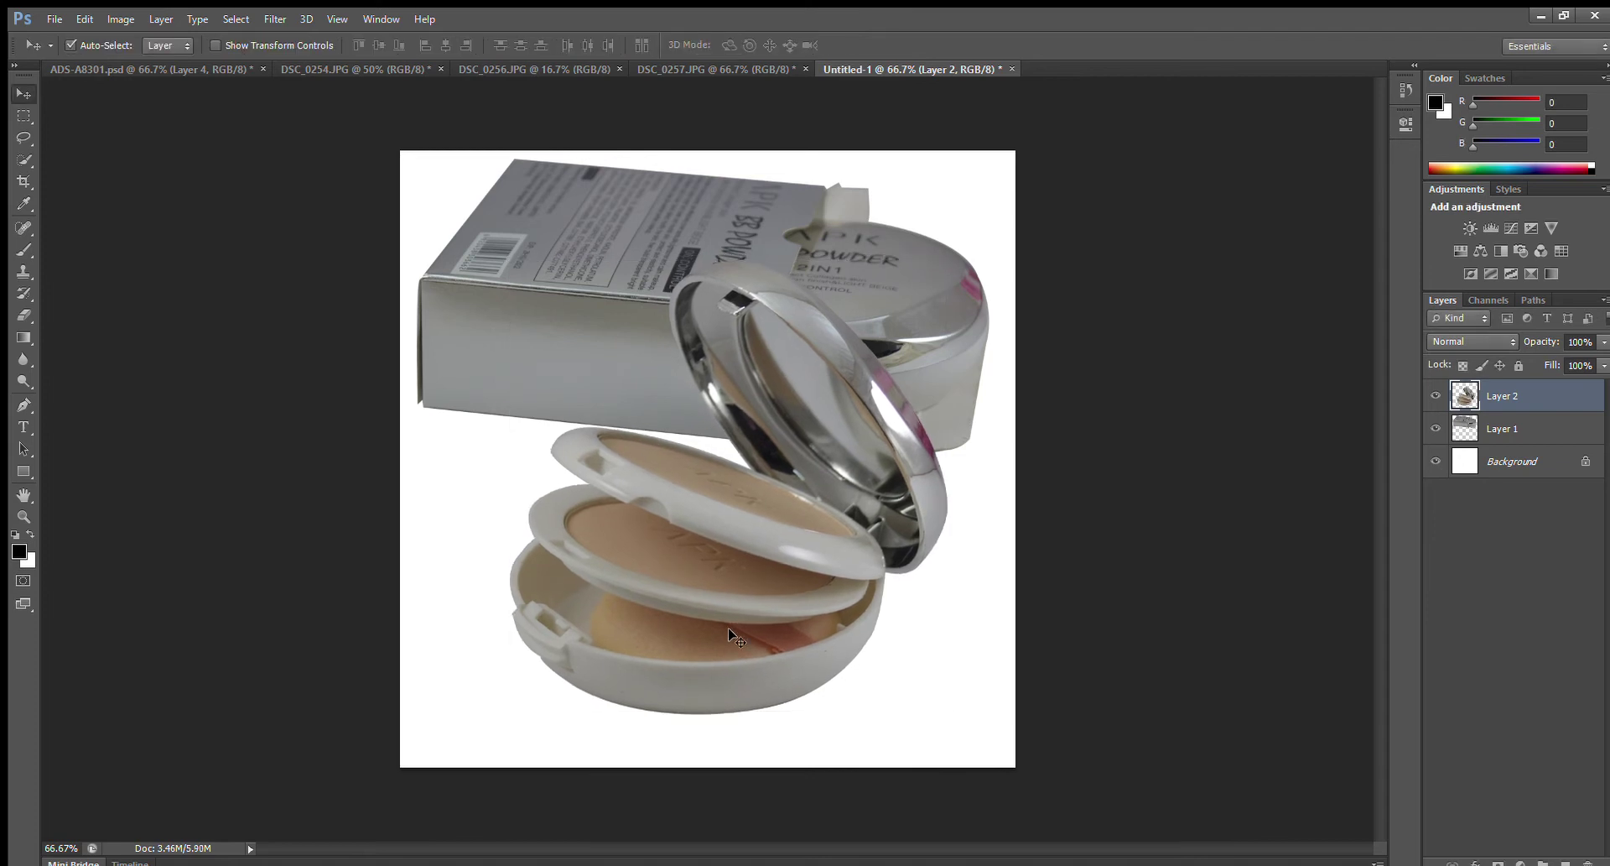
# - Show Layer 3 in ADS-A8301.psd, bring its FREE adbeni kajal graphic into Untitled-1, and place it below the open compact
pyautogui.click(168, 68)
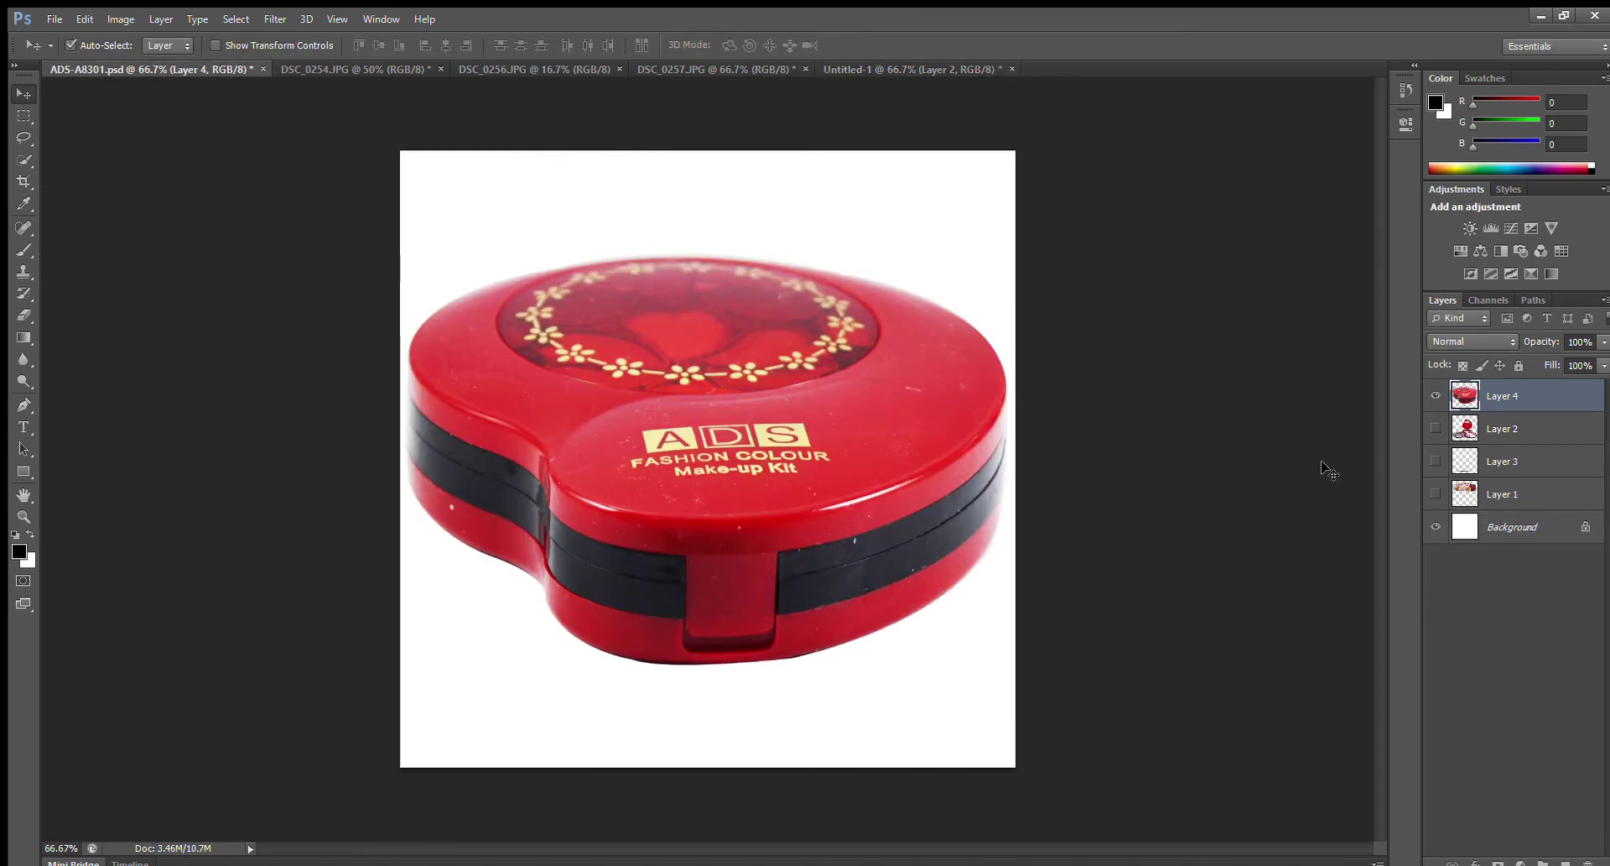
pyautogui.click(1437, 461)
pyautogui.moveTo(755, 717)
pyautogui.mouseDown()
pyautogui.moveTo(689, 64)
pyautogui.moveTo(855, 72)
pyautogui.moveTo(849, 597)
pyautogui.moveTo(678, 732)
pyautogui.moveTo(772, 734)
pyautogui.mouseUp()
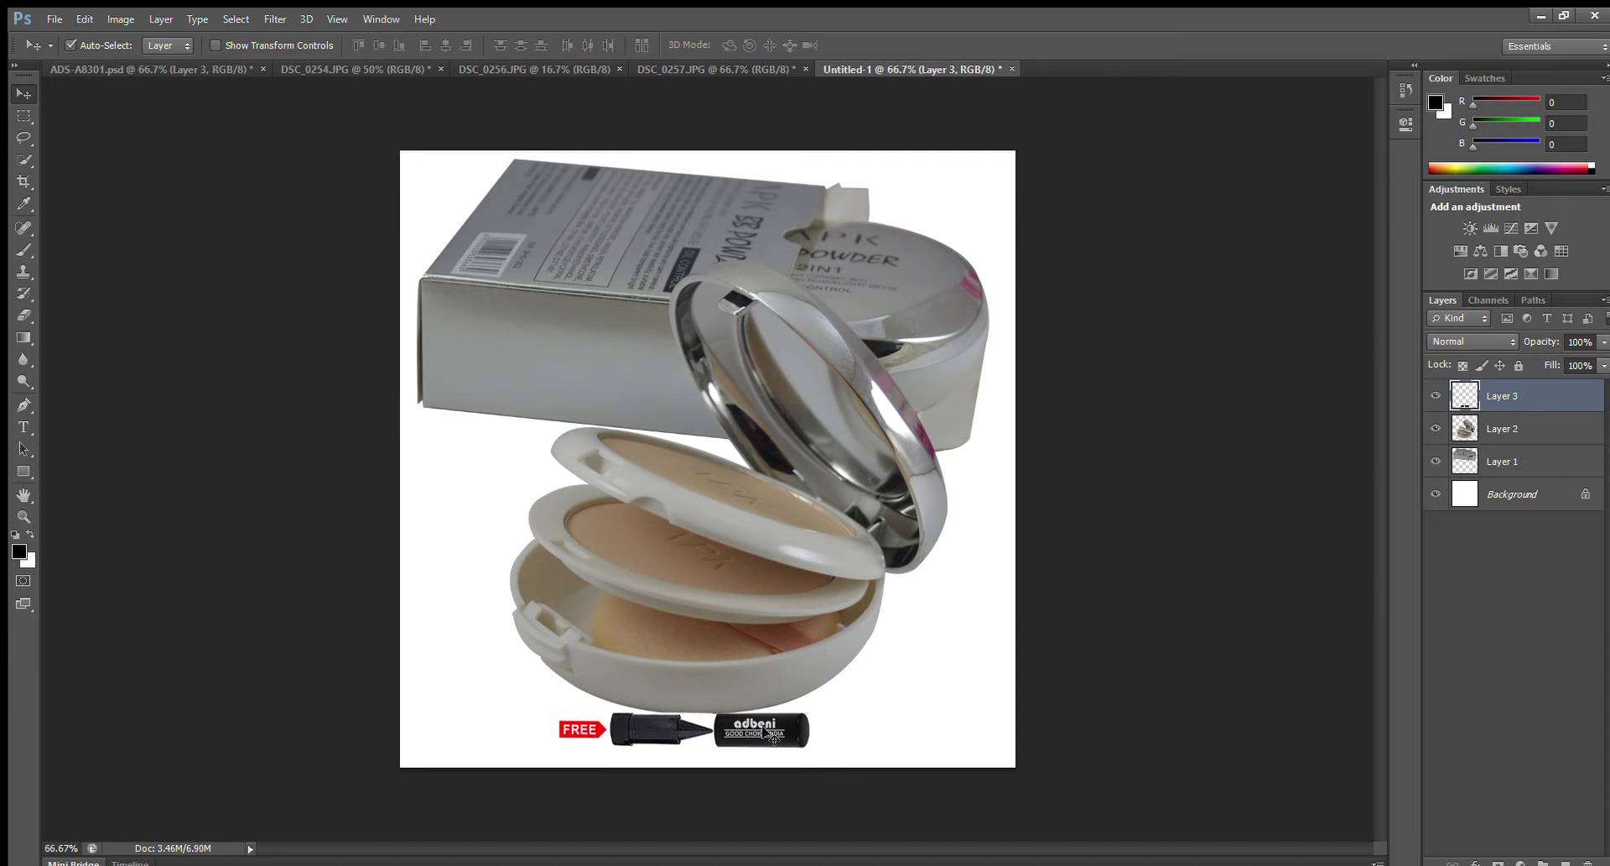
# - Apply Auto Tone and Auto Contrast to the powder box layer, Layer 1
pyautogui.click(613, 327)
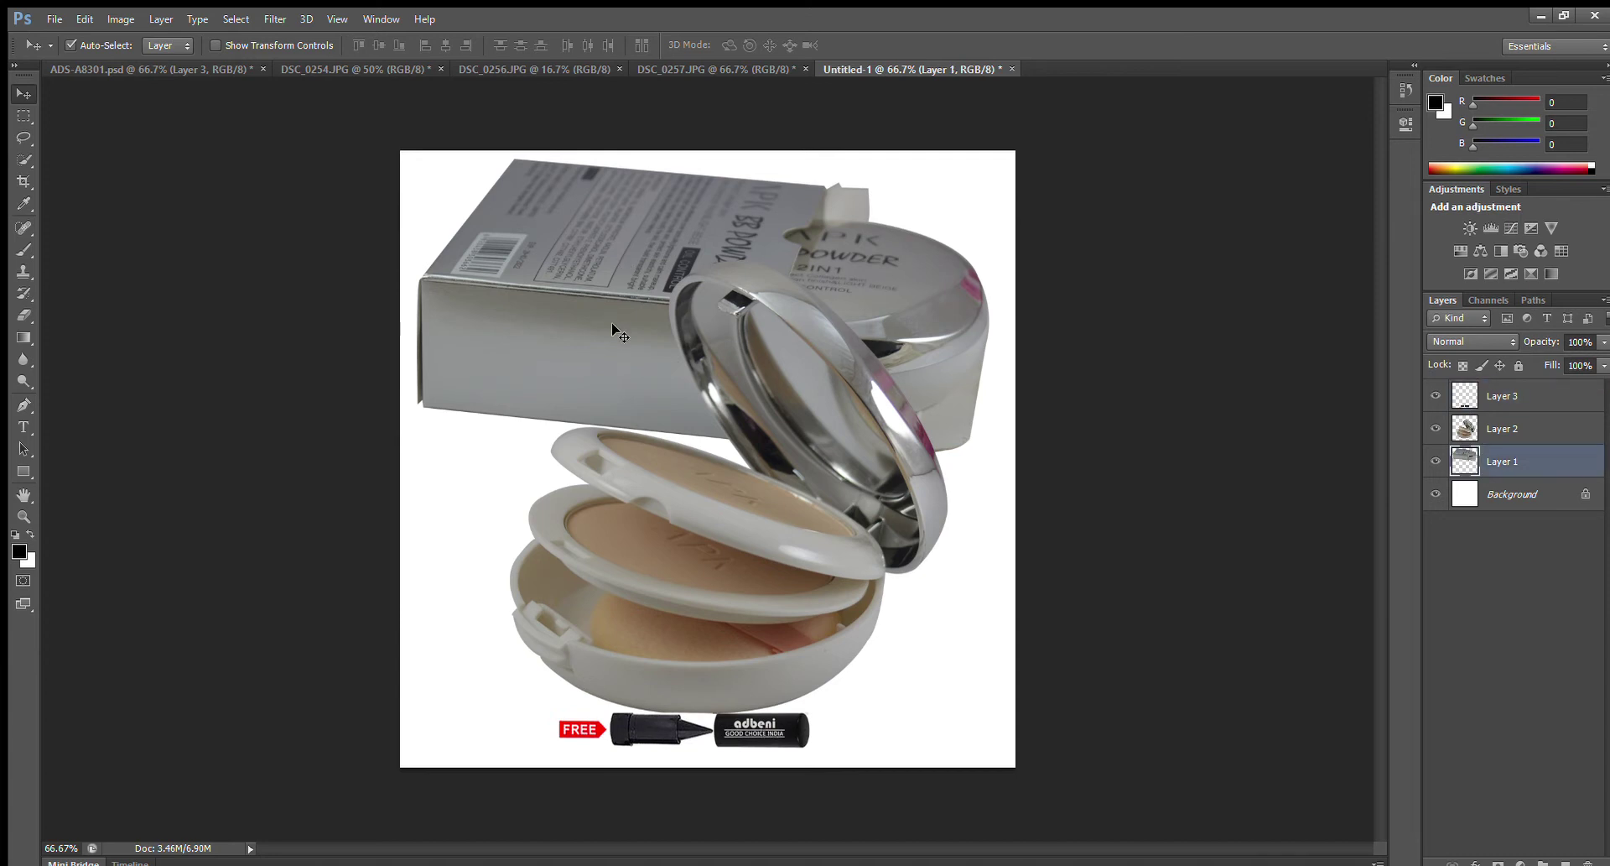
pyautogui.press('i')
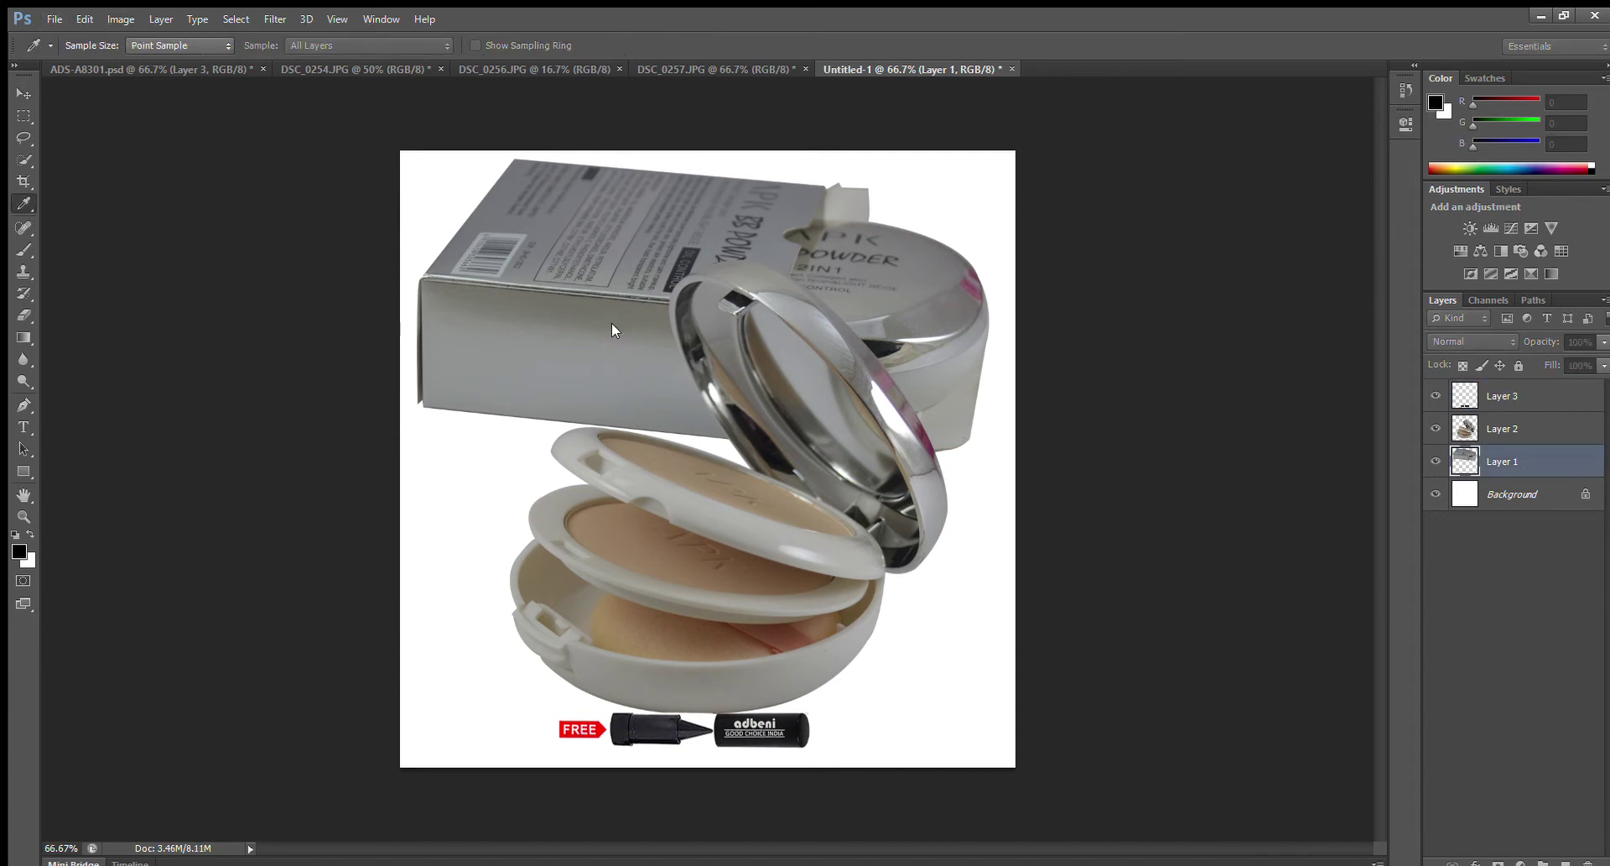
pyautogui.hotkey('ctrl', 'shift', 'l')
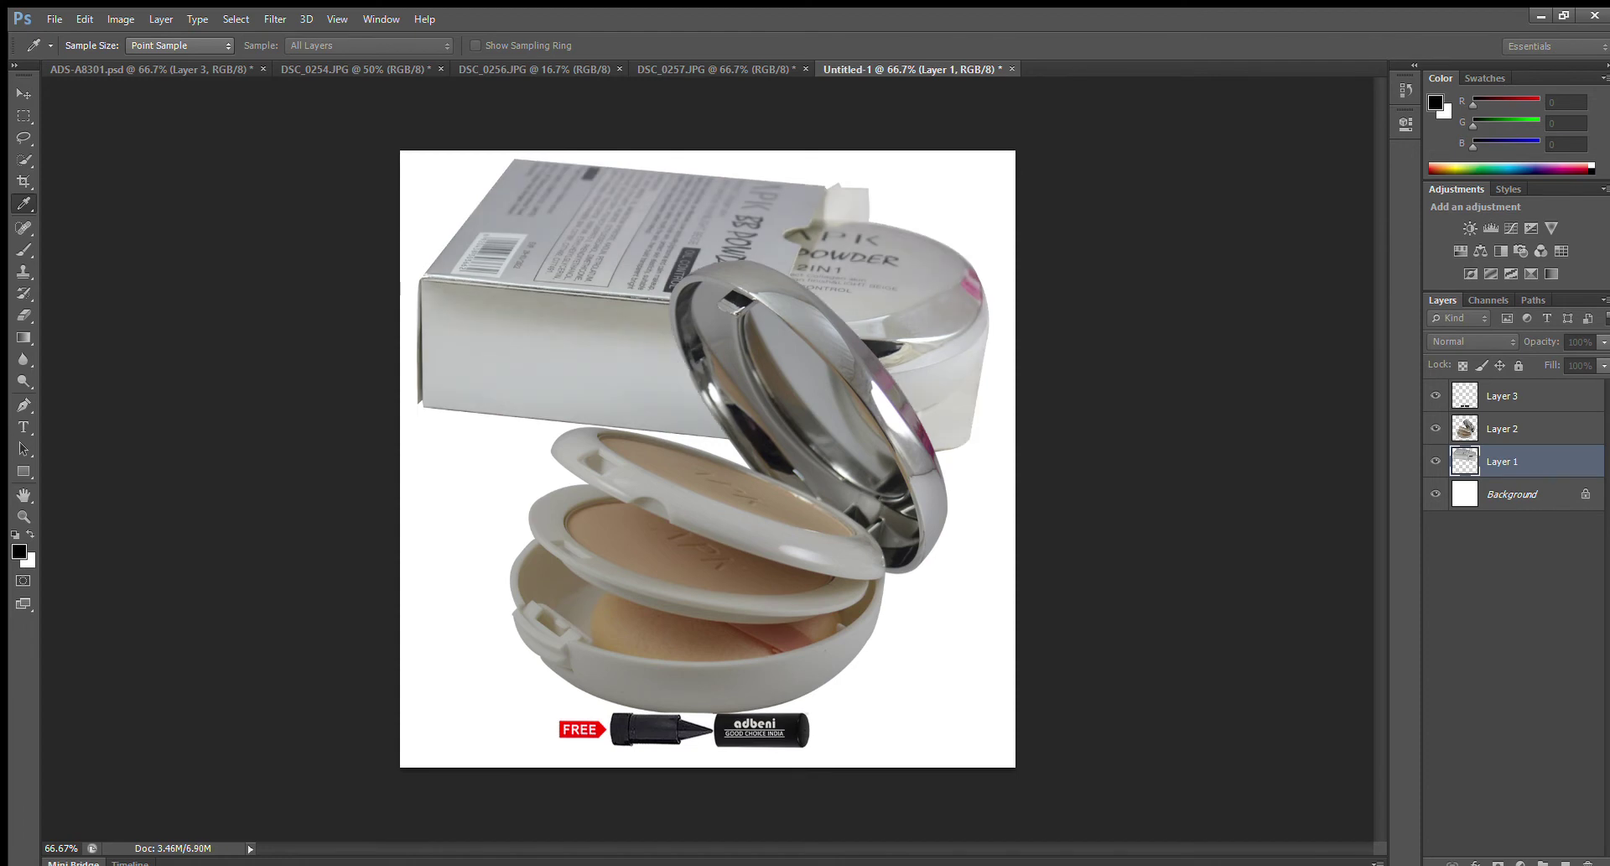
pyautogui.hotkey('ctrl', 'alt', 'shift', 'l')
pyautogui.press('v')
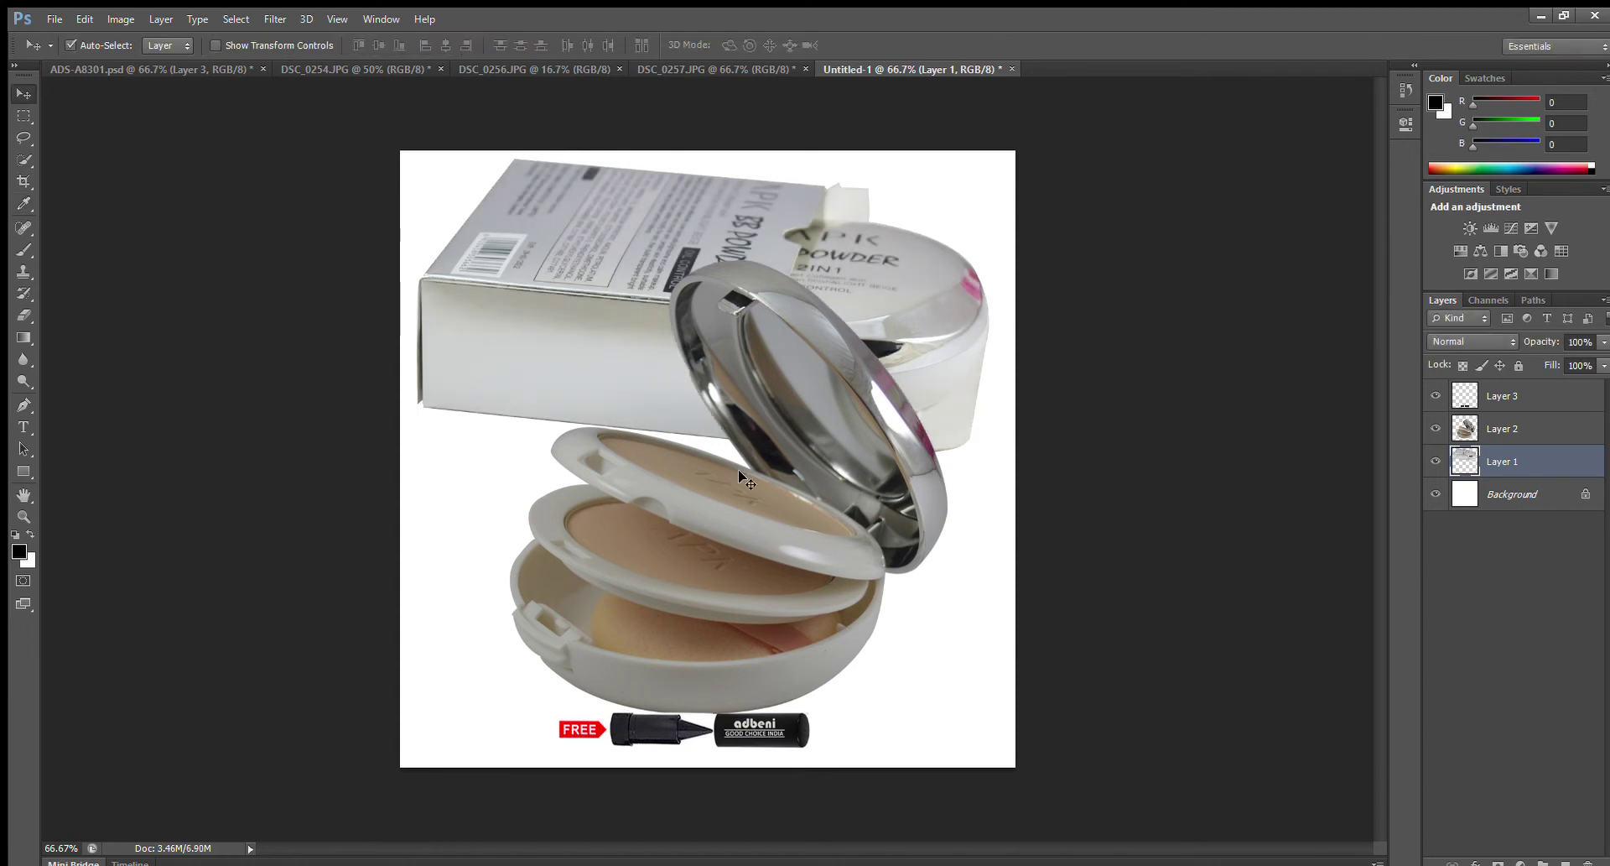
# - Apply Auto Contrast and Auto Tone to the open compact on Layer 2
pyautogui.click(712, 557)
pyautogui.press('i')
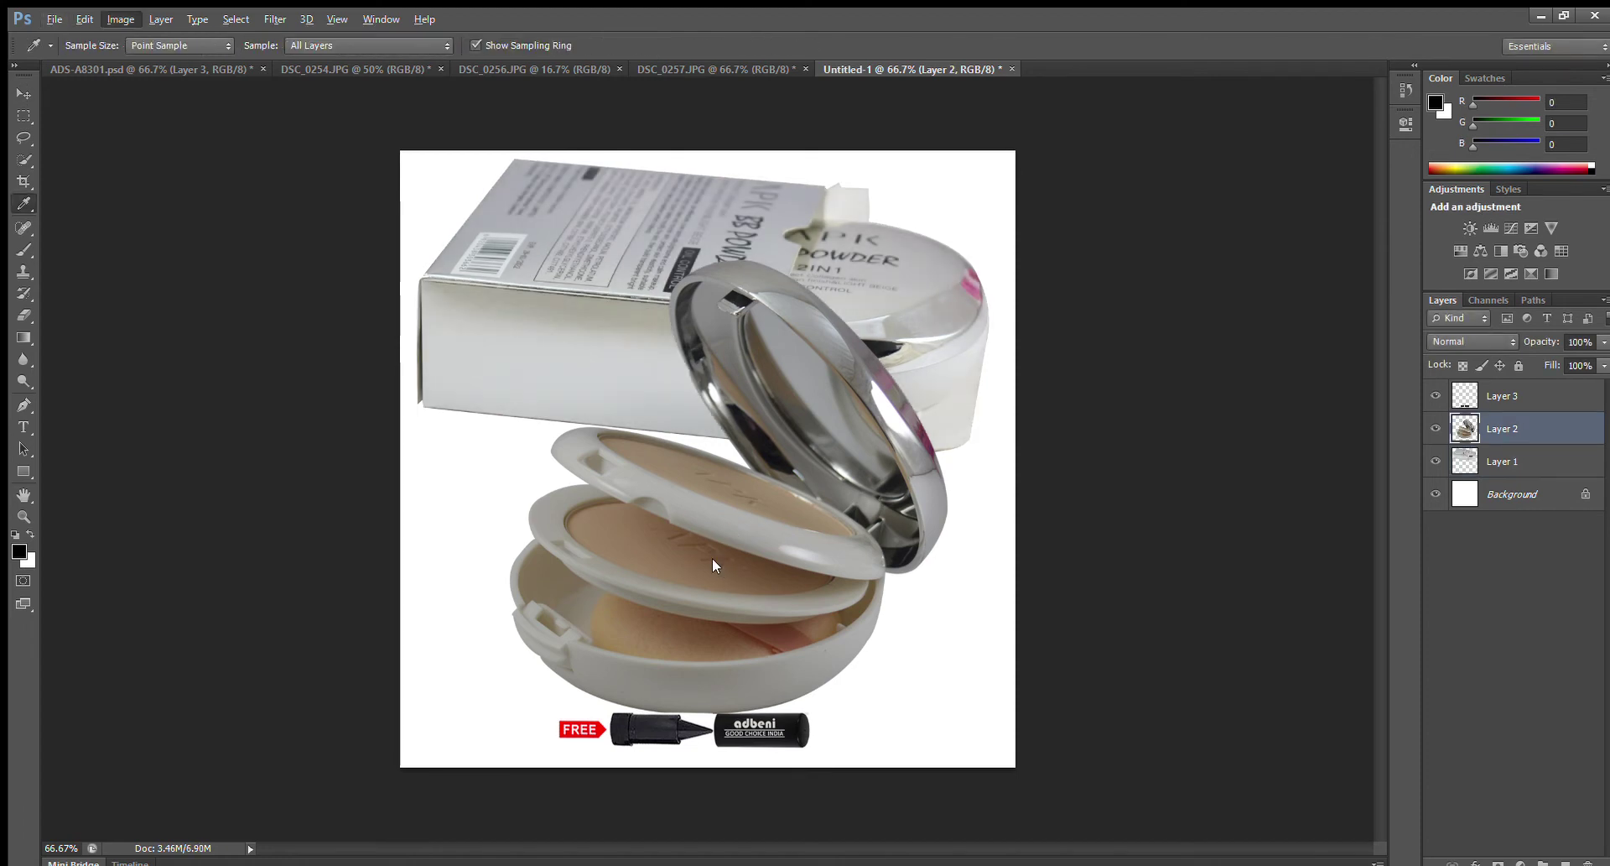
pyautogui.hotkey('ctrl', 'alt', 'shift', 'l')
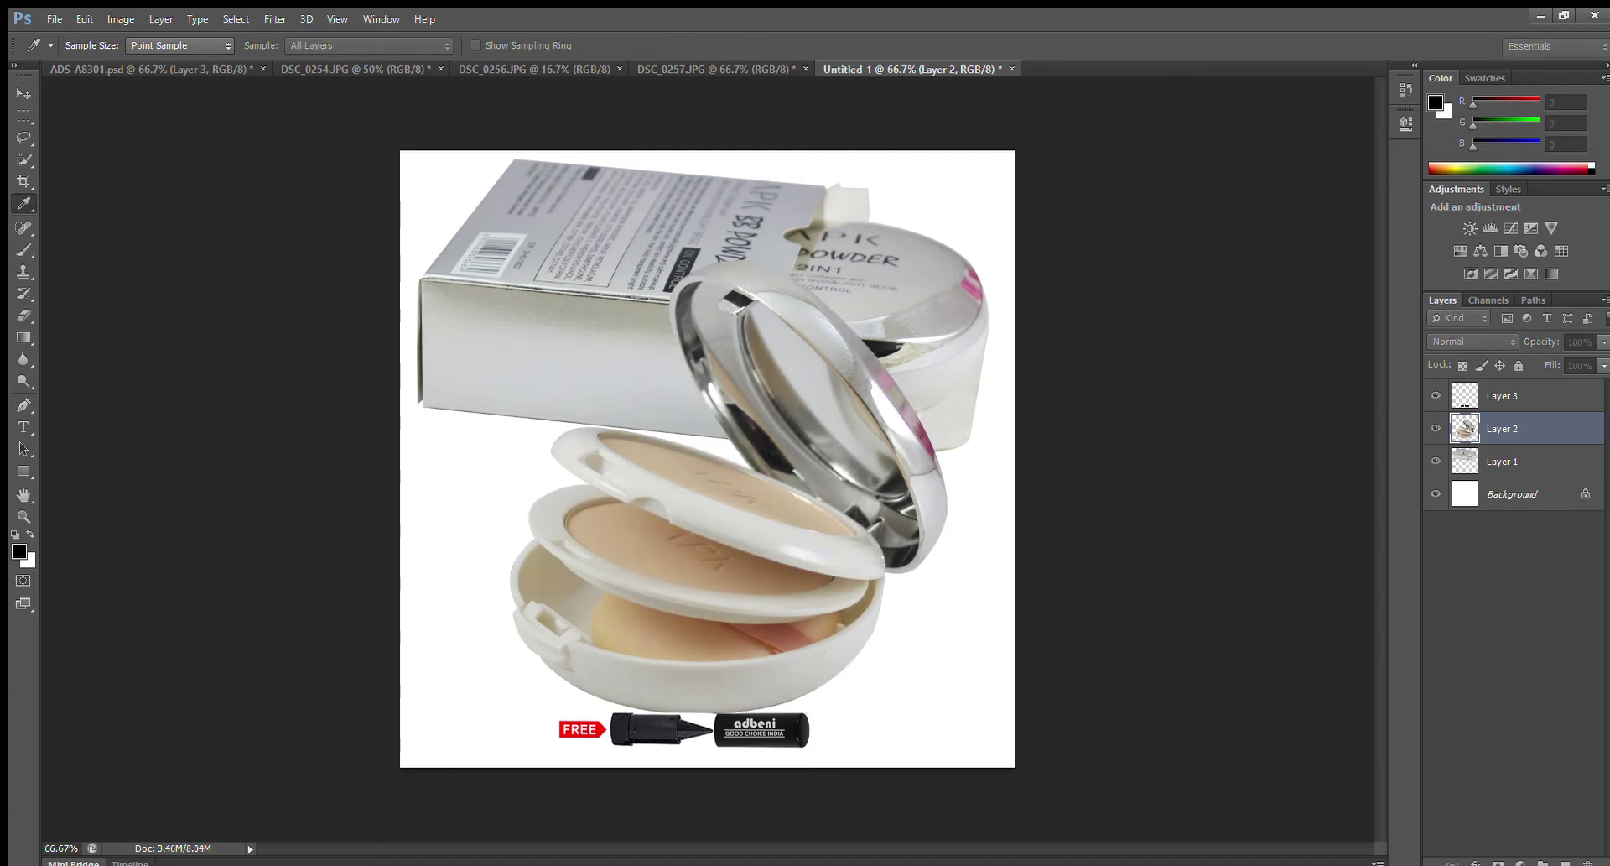
pyautogui.hotkey('ctrl', 'shift', 'l')
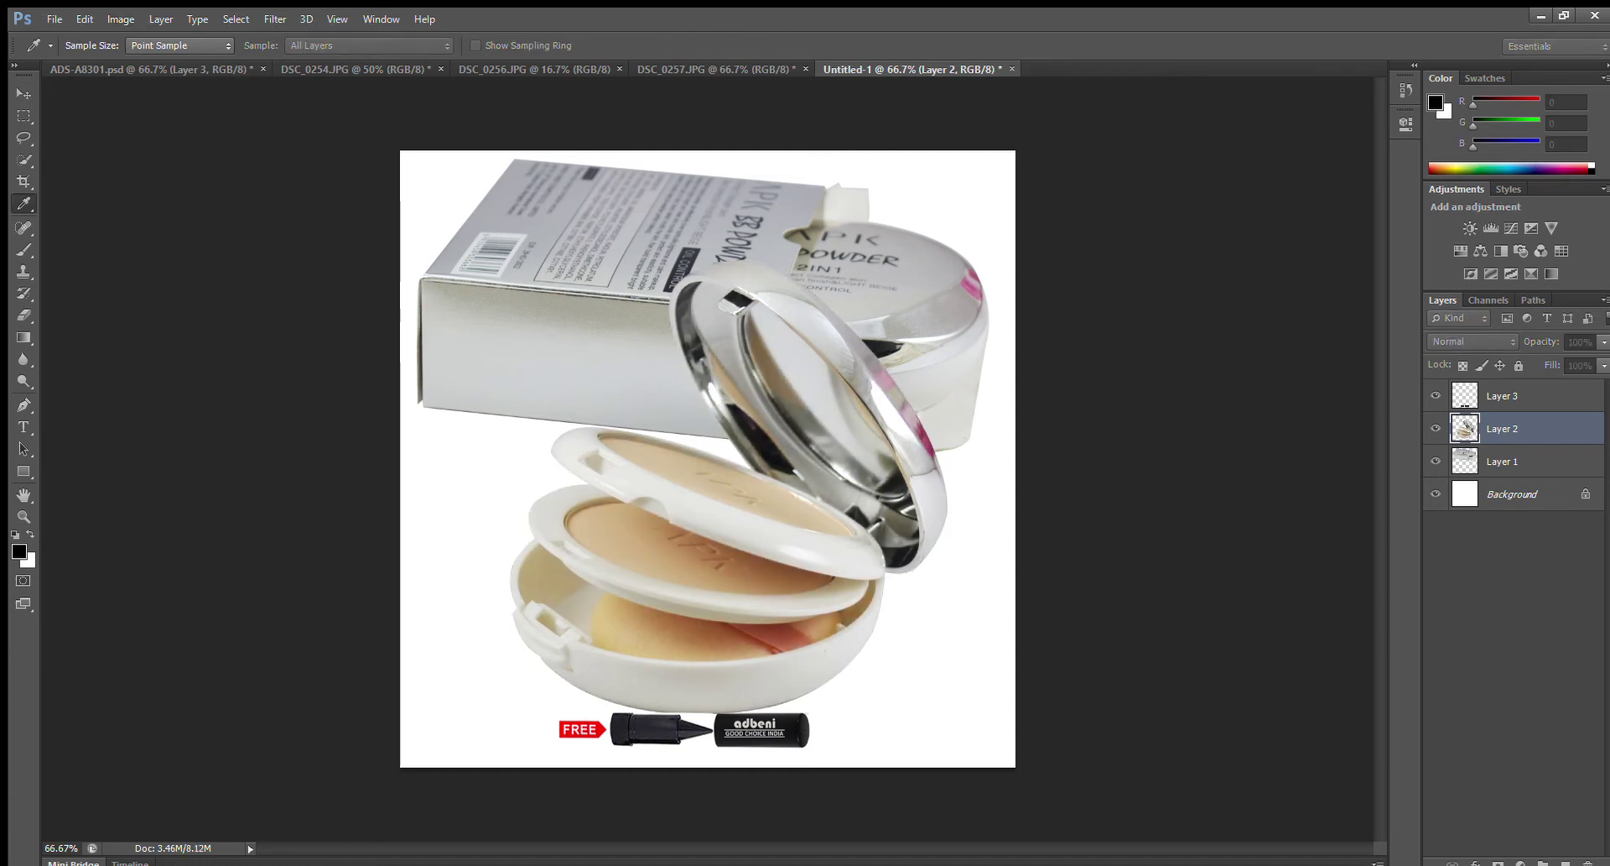
pyautogui.press('v')
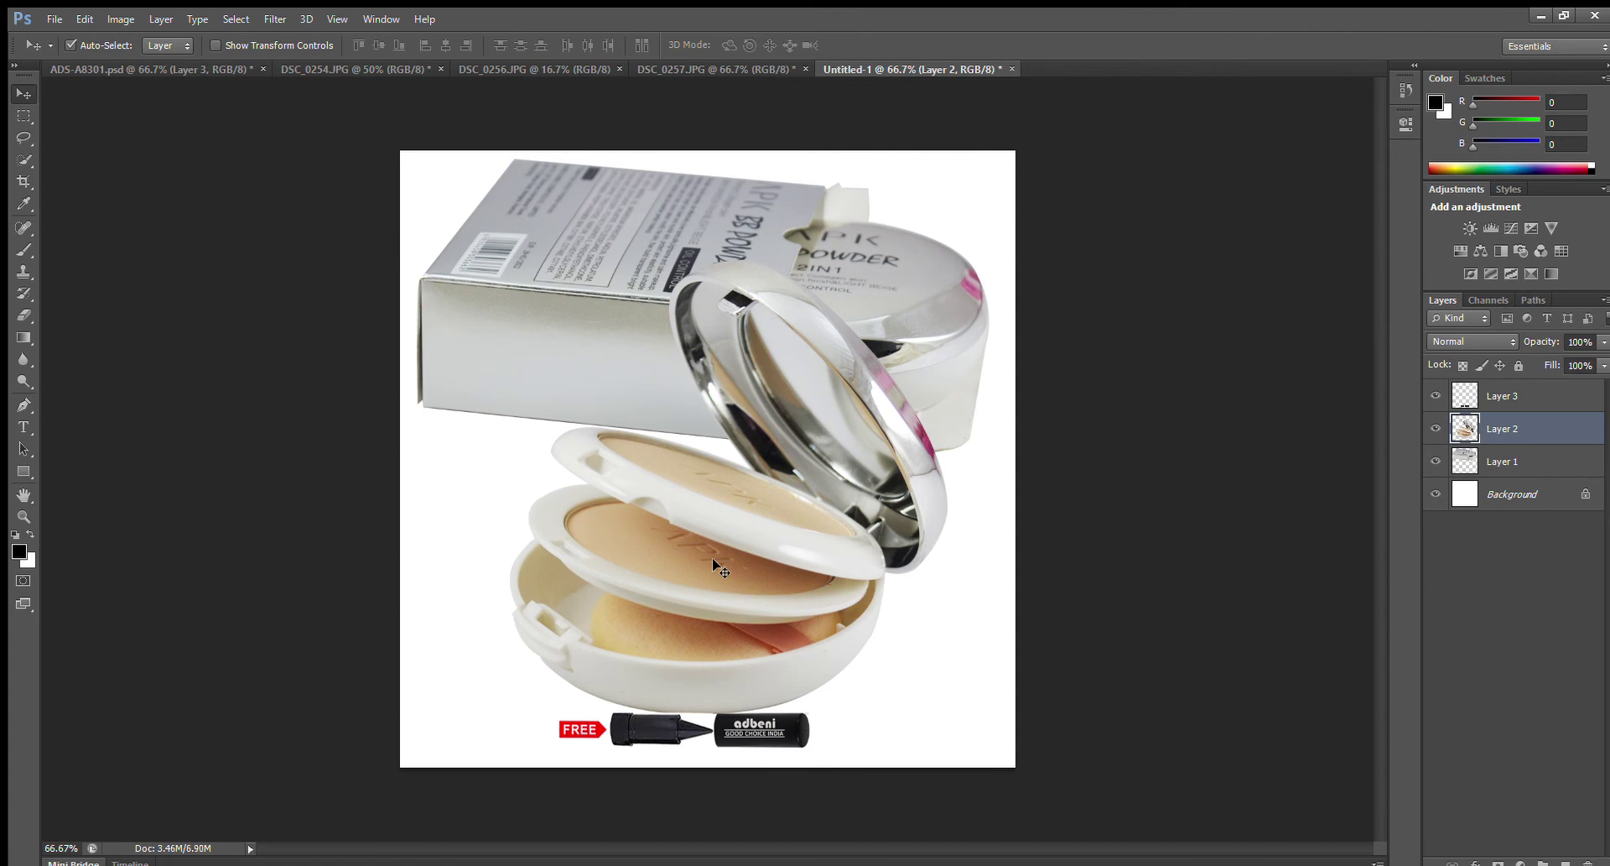